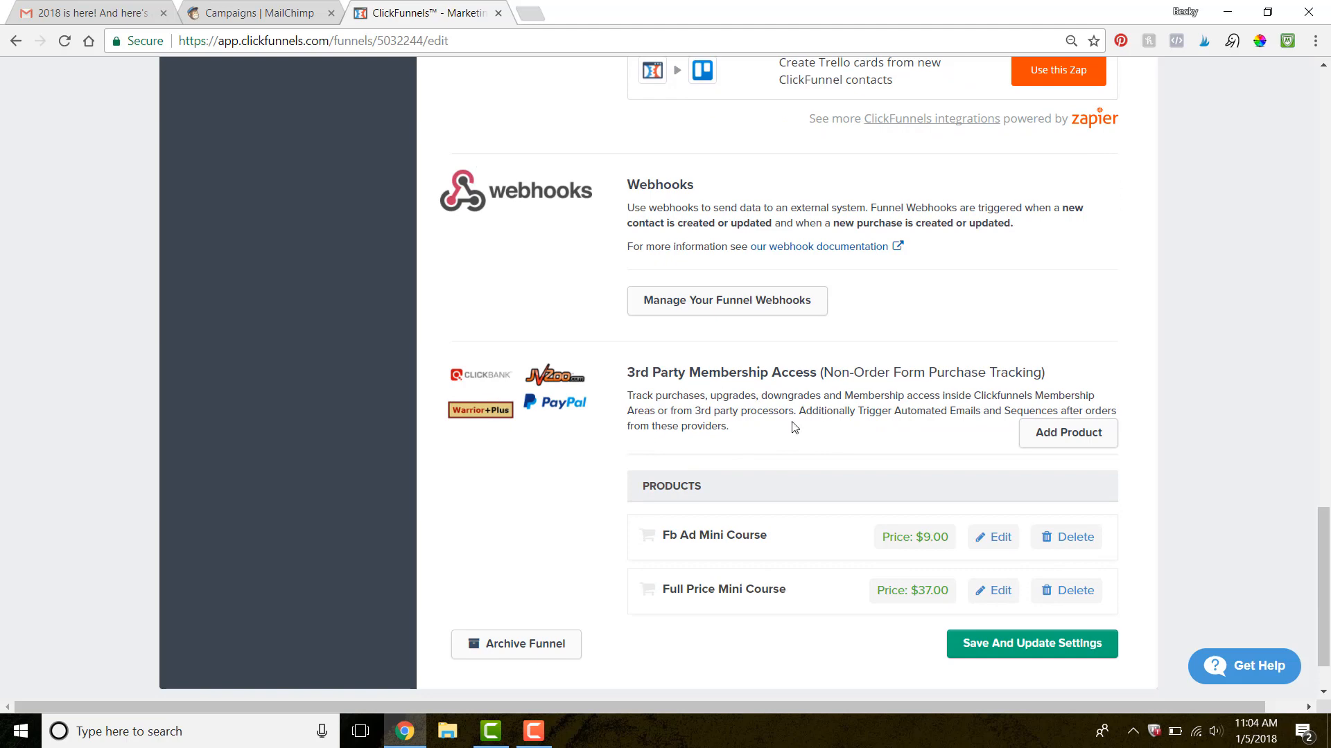
Look through the funnel's settings page, from the general fields down to the webhooks and the third-party membership products.
key("ctrl+a")
scroll(559, 445, "up", 15)
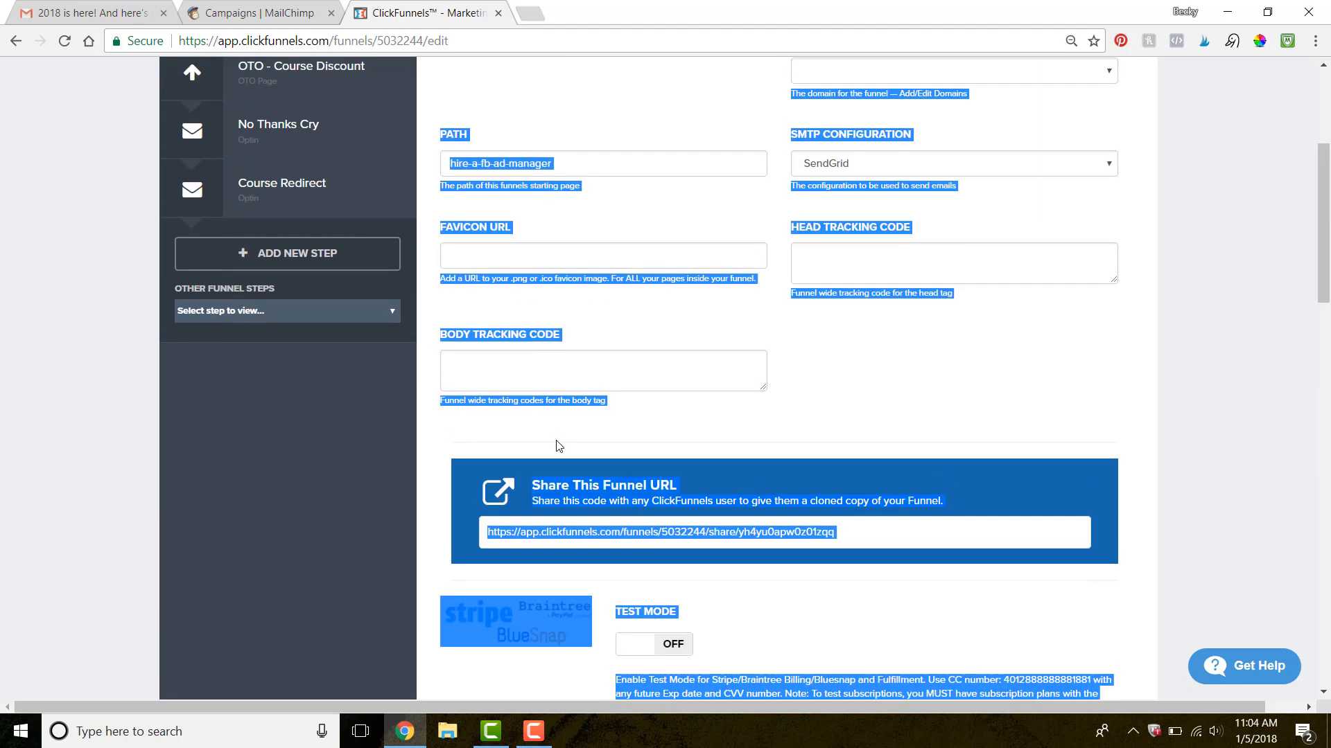
left_click(949, 392)
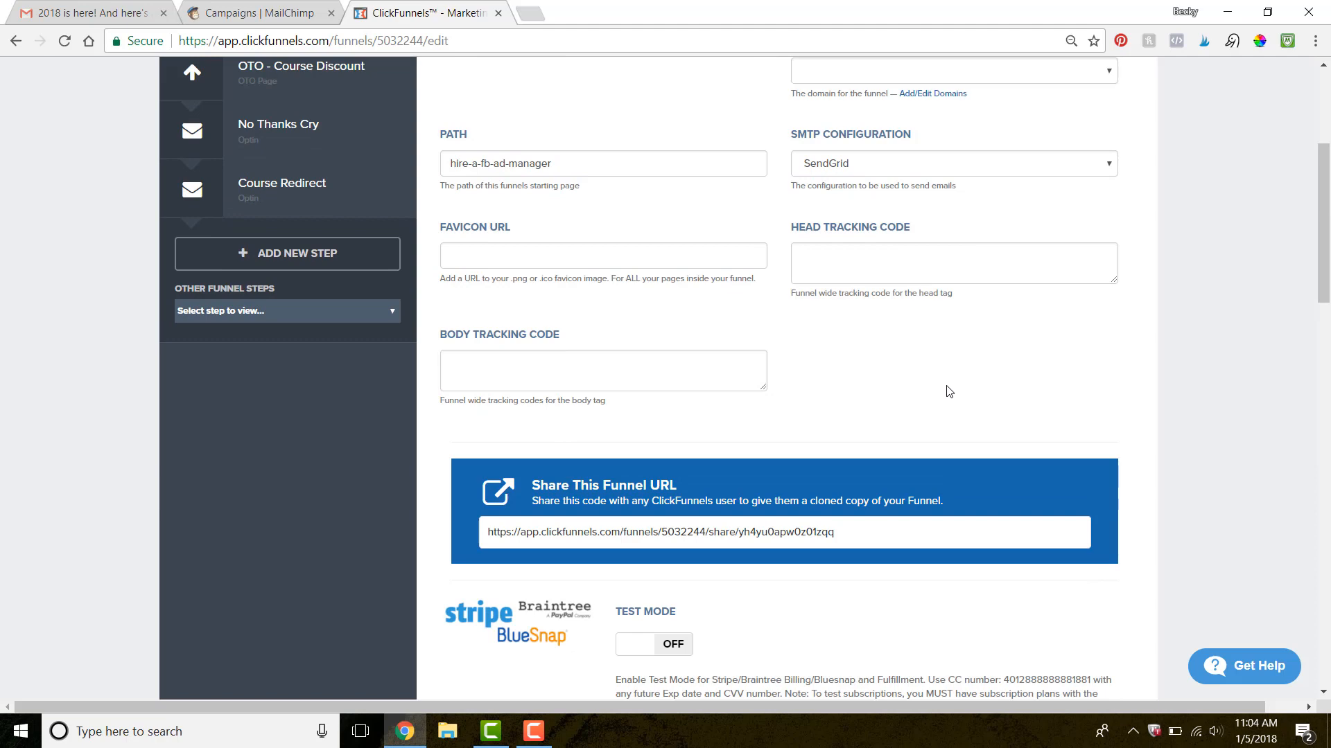
scroll(949, 392, "up", 2)
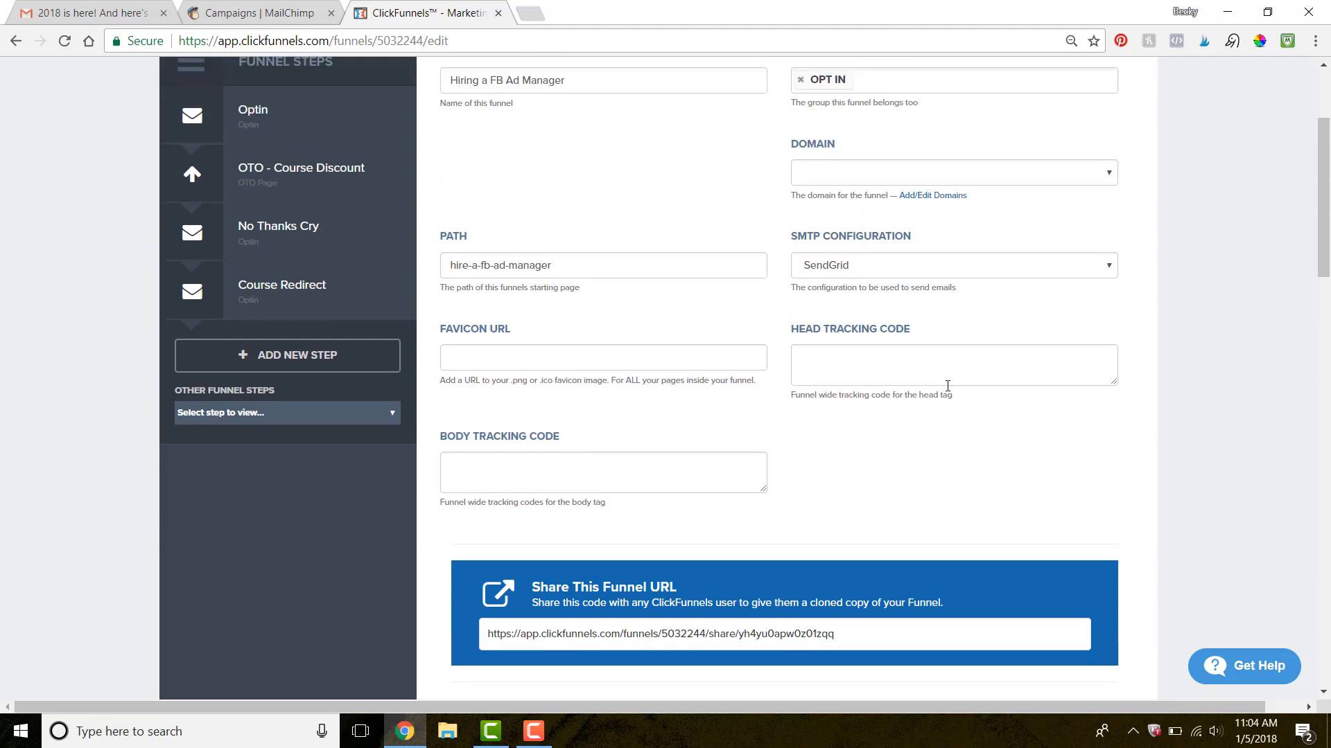
scroll(949, 392, "down", 3)
scroll(947, 391, "down", 12)
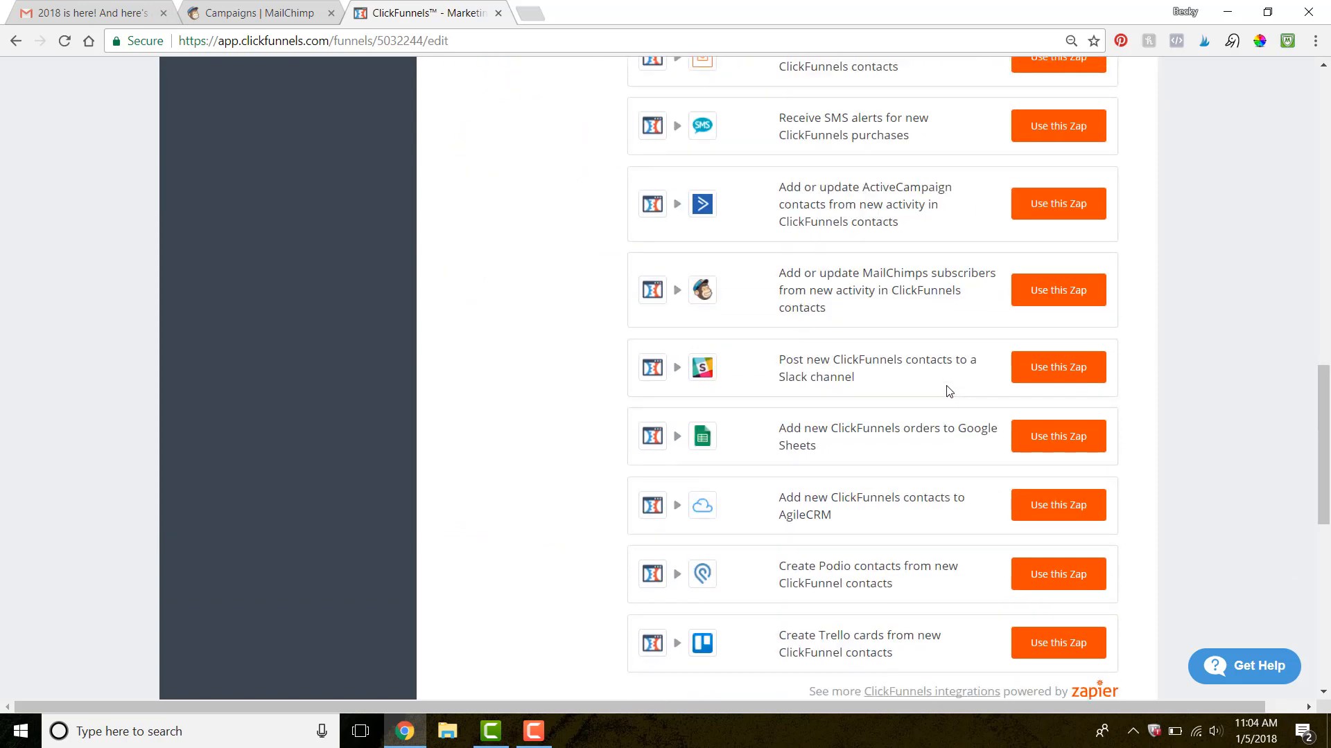
scroll(949, 391, "down", 5)
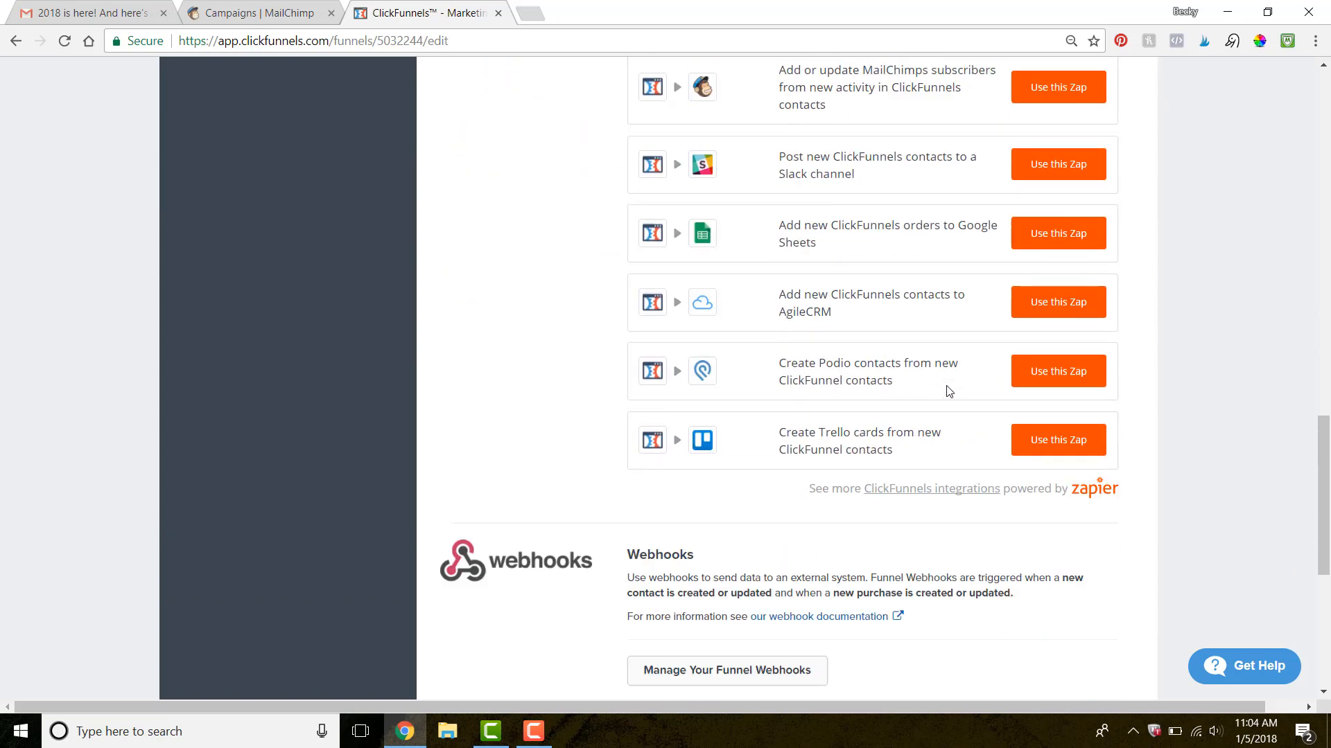
scroll(949, 392, "down", 5)
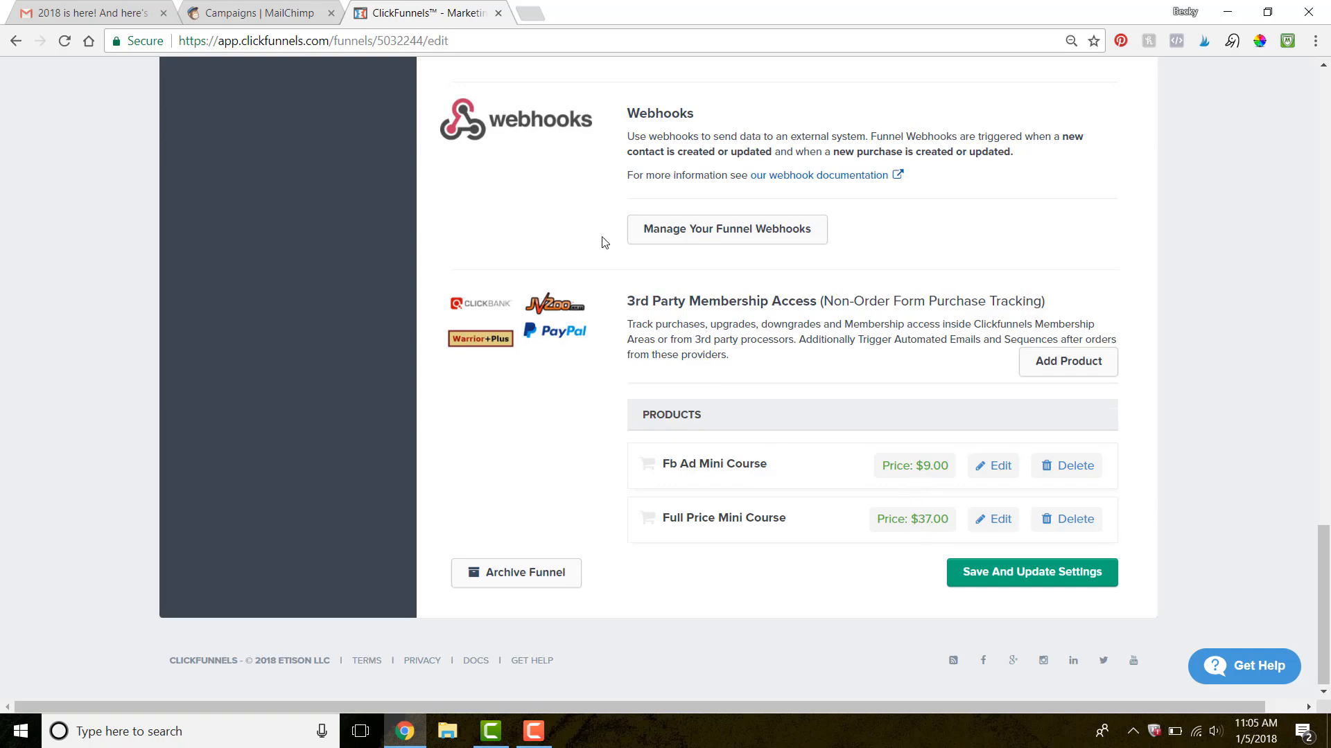
scroll(603, 243, "up", 15)
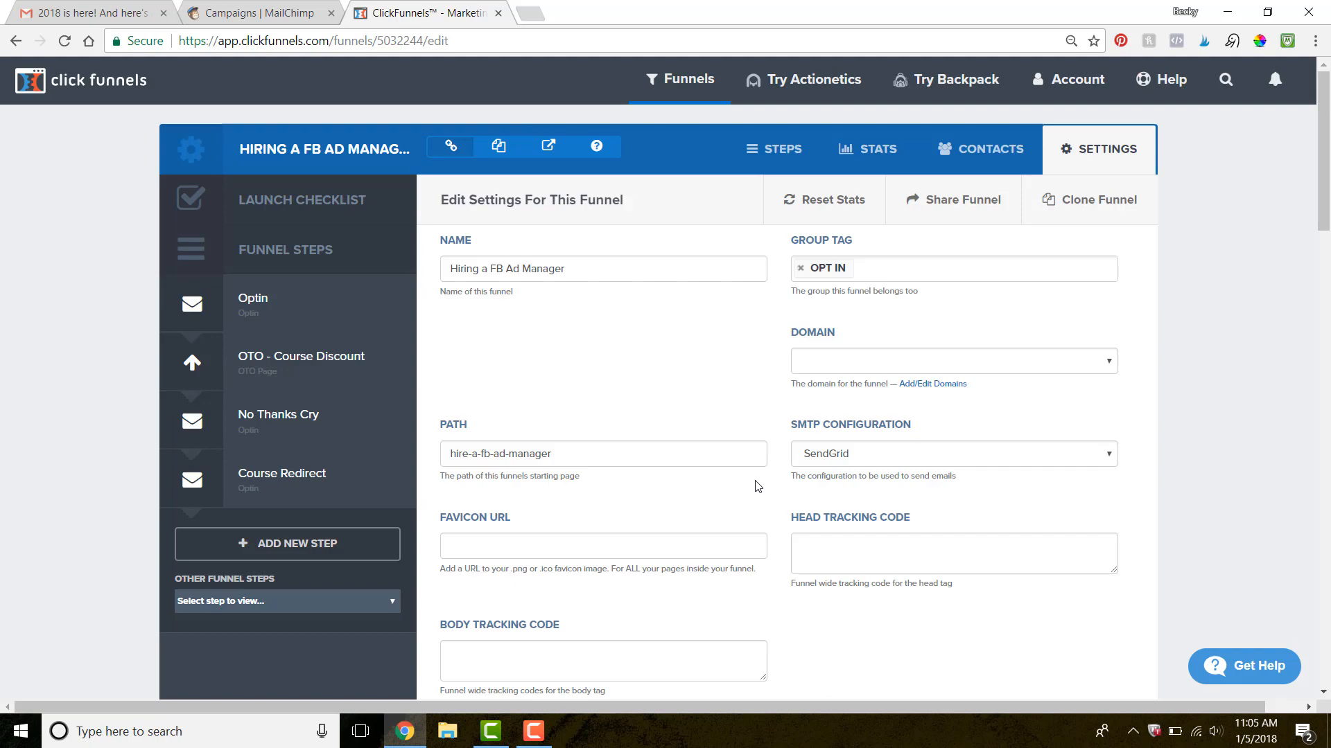
scroll(757, 486, "down", 15)
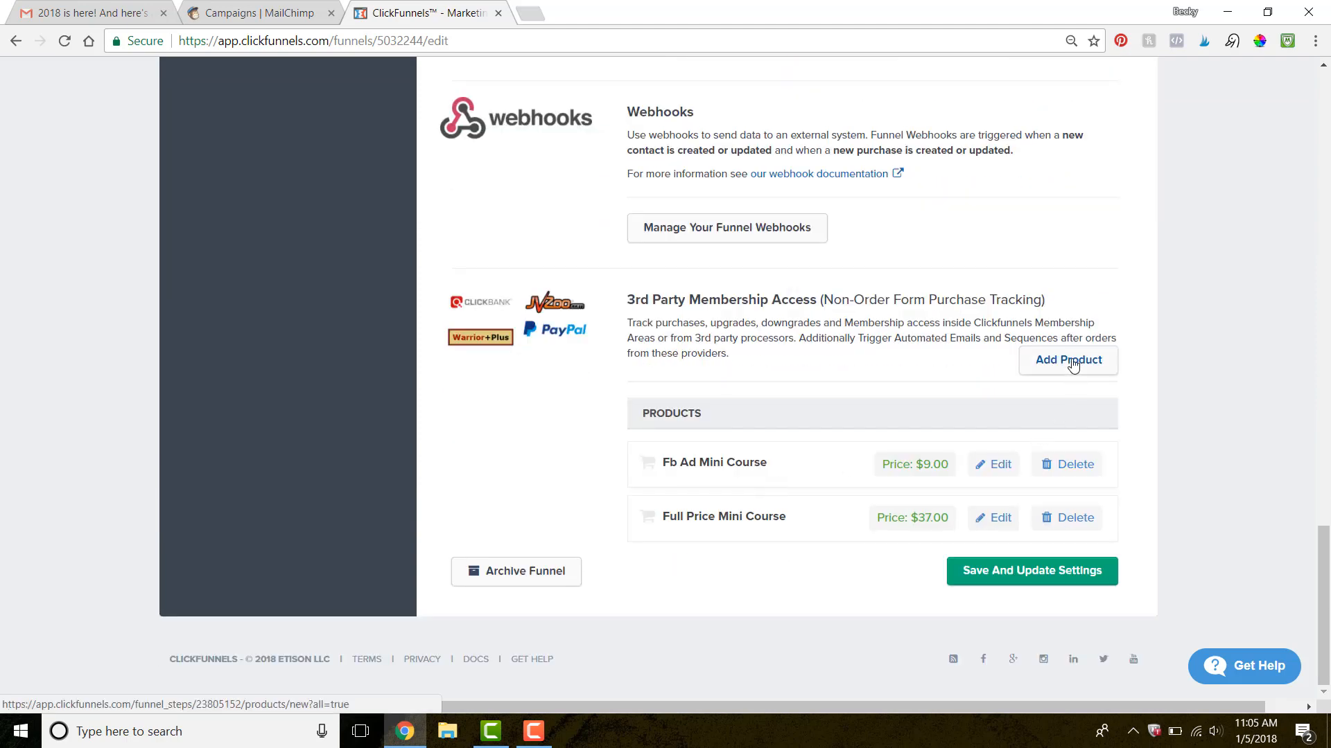
Open the existing $9.00 Fb Ad Mini Course product and check its billing integration options, leaving the product as is.
left_click(998, 469)
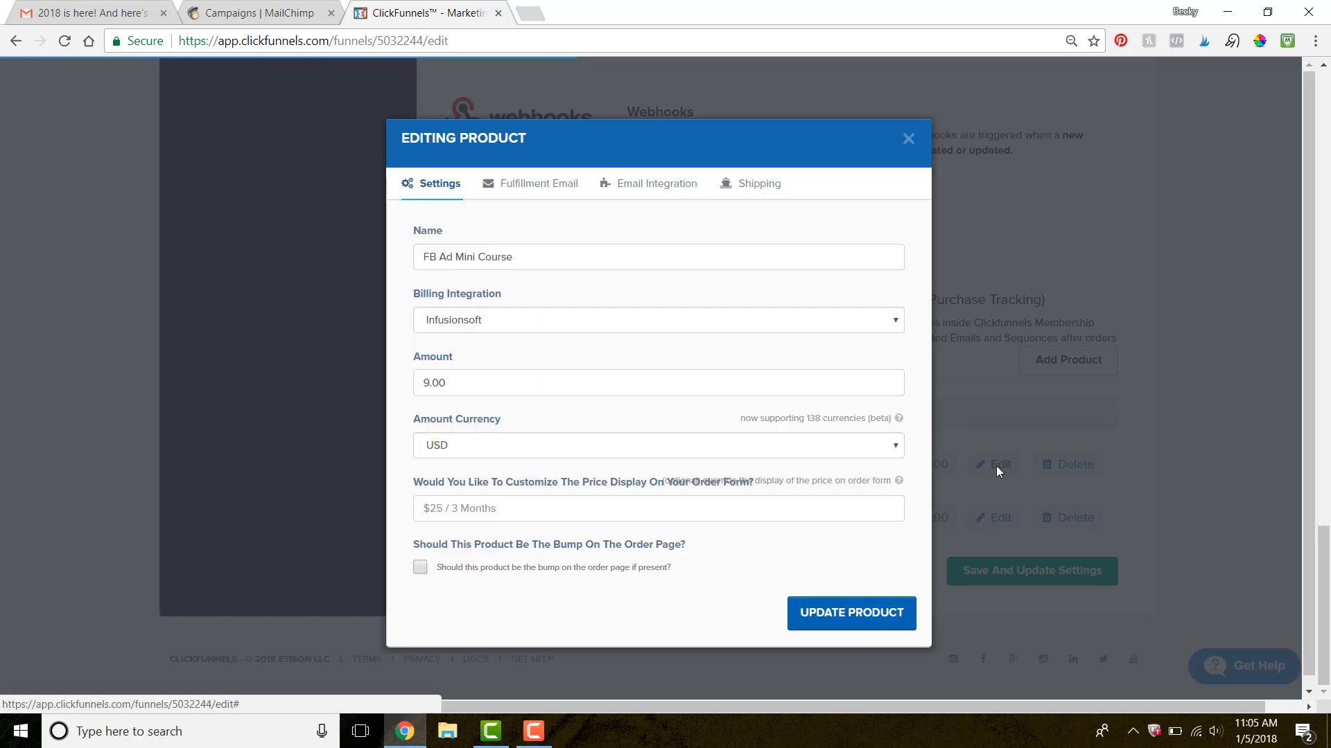
left_click(478, 320)
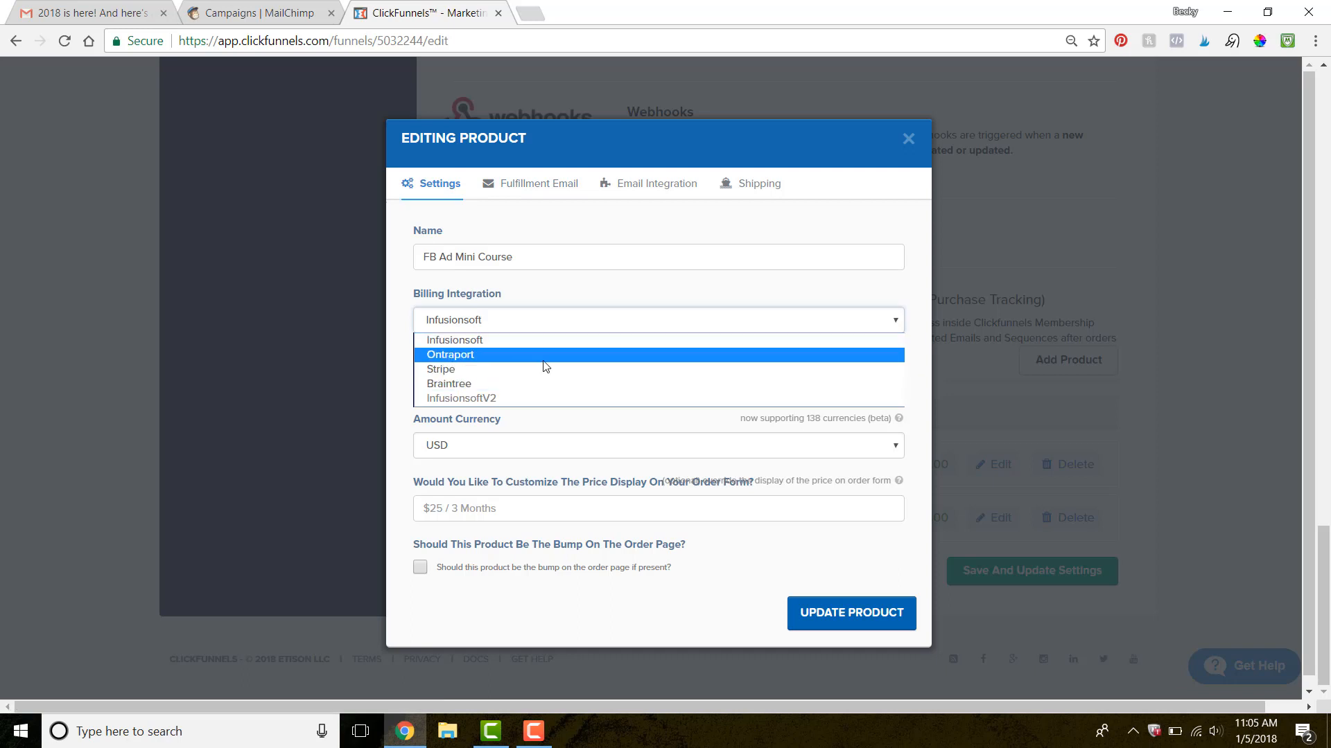
left_click(489, 321)
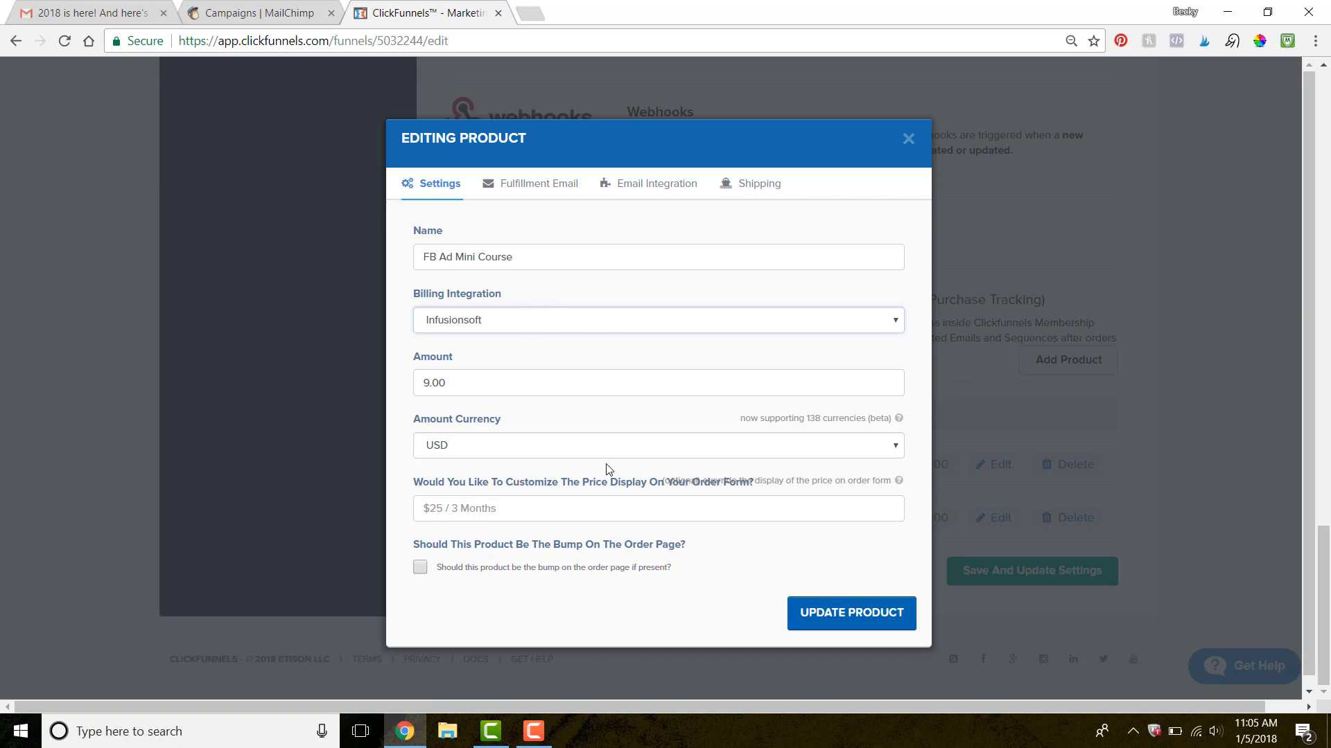
left_click(908, 131)
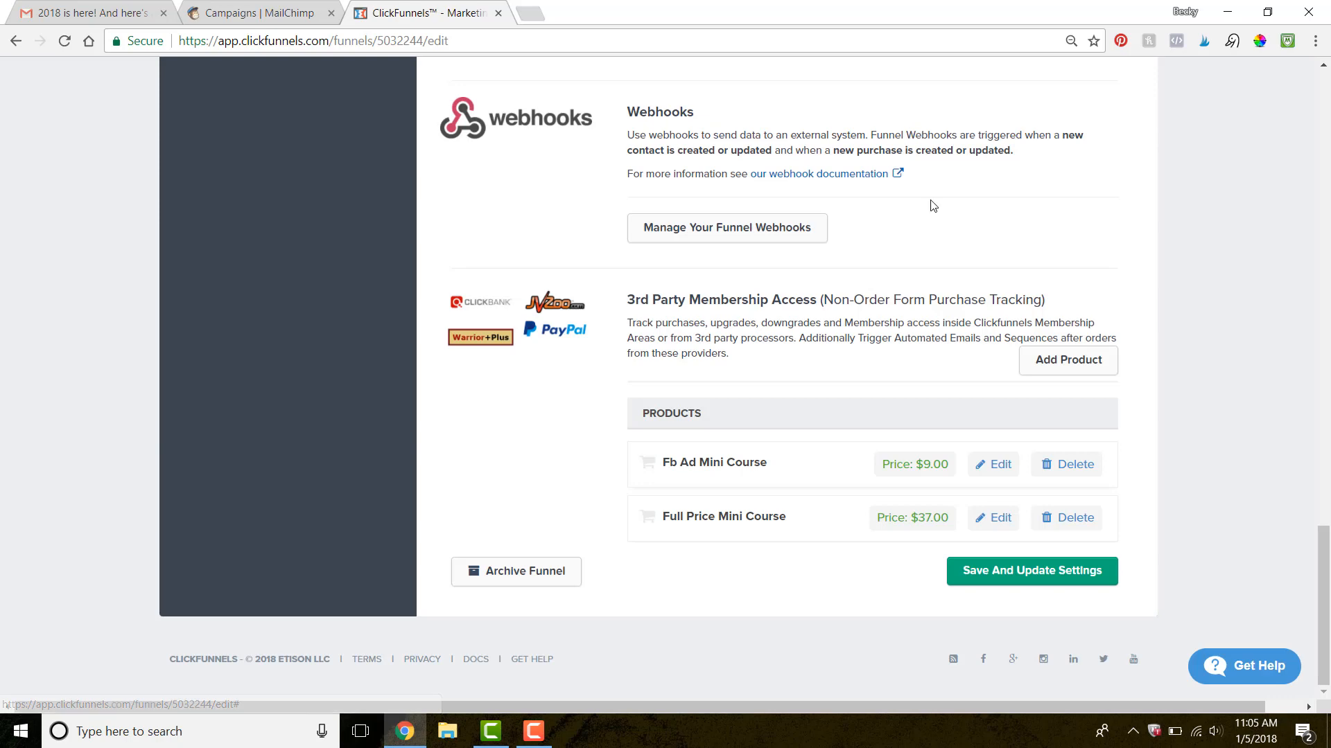
Start a new third-party membership product named "FB Ad Mini Course" with PayPal as its billing integration.
left_click(1060, 371)
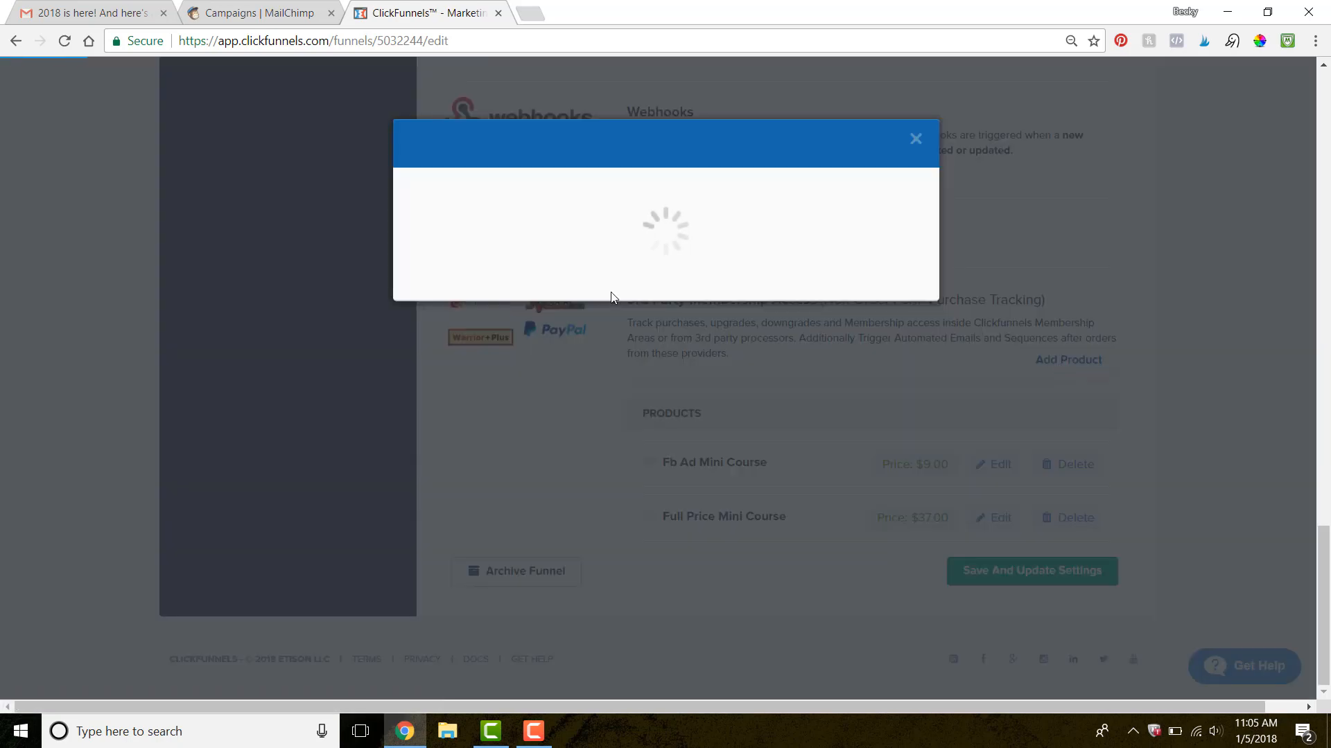
left_click(517, 321)
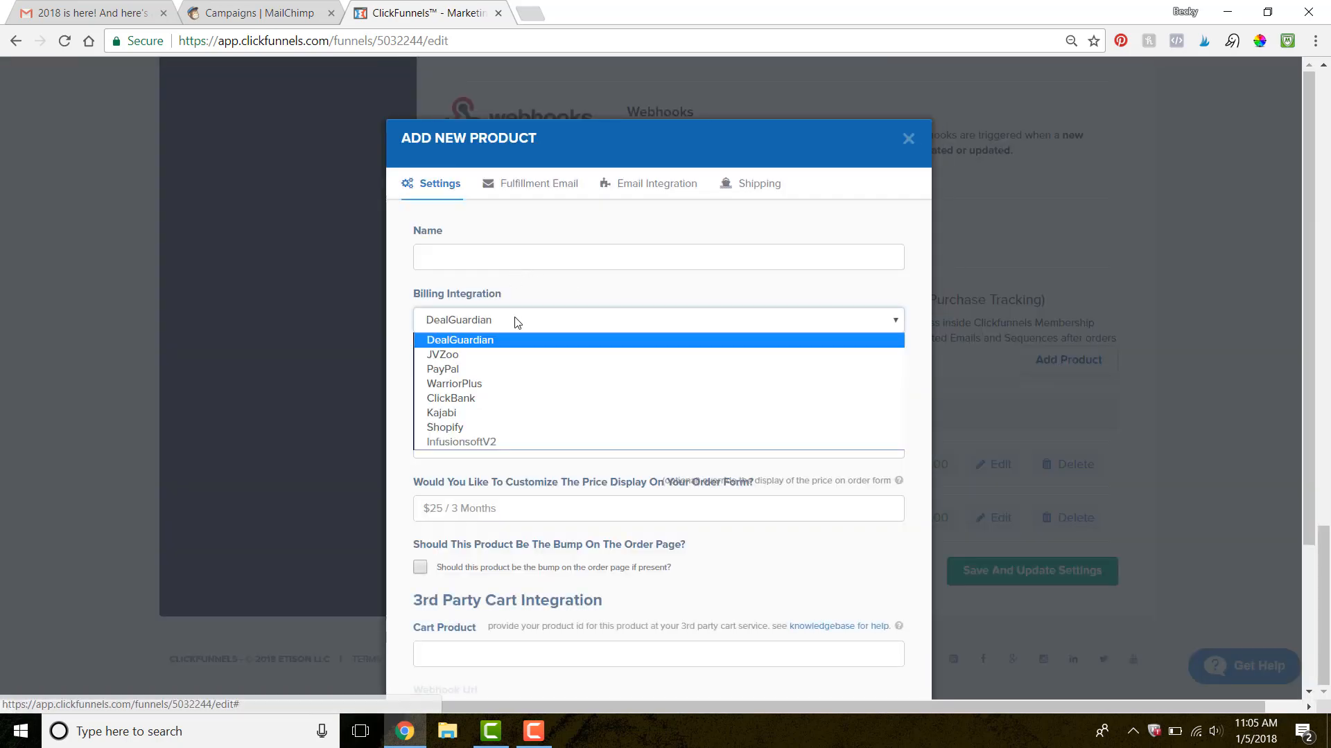
left_click(459, 372)
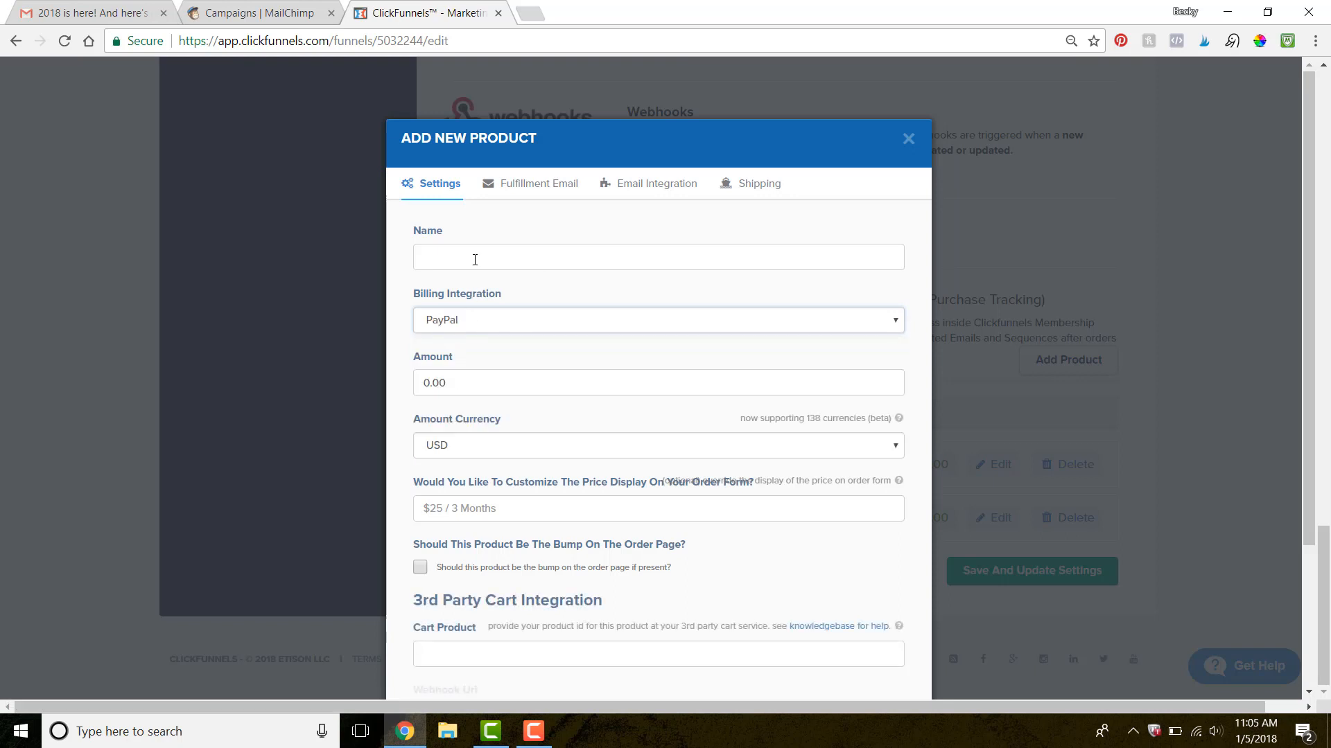
left_click(474, 260)
type("FB Ad Mini Course")
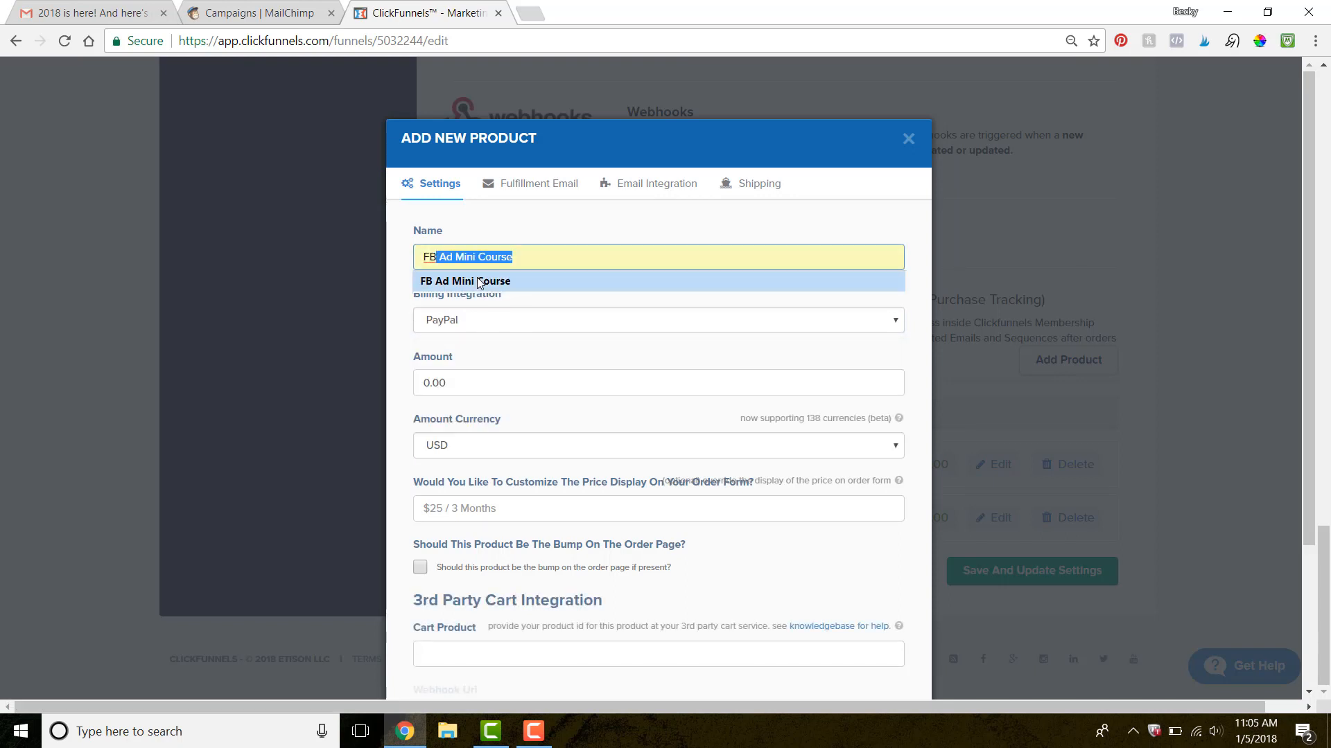
left_click(477, 280)
Set the new product's amount to 9 and its third-party cart product ID to 5544.
left_click(434, 379)
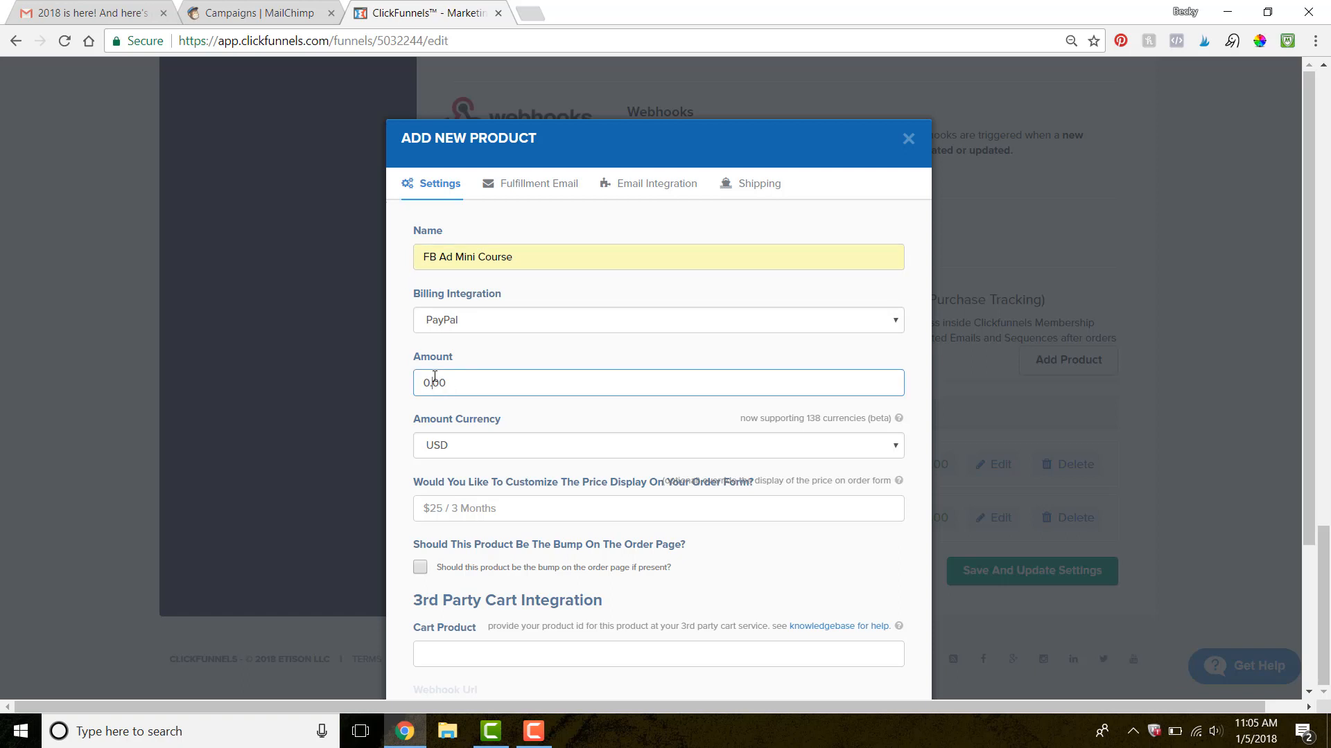
double_click(434, 380)
type("9")
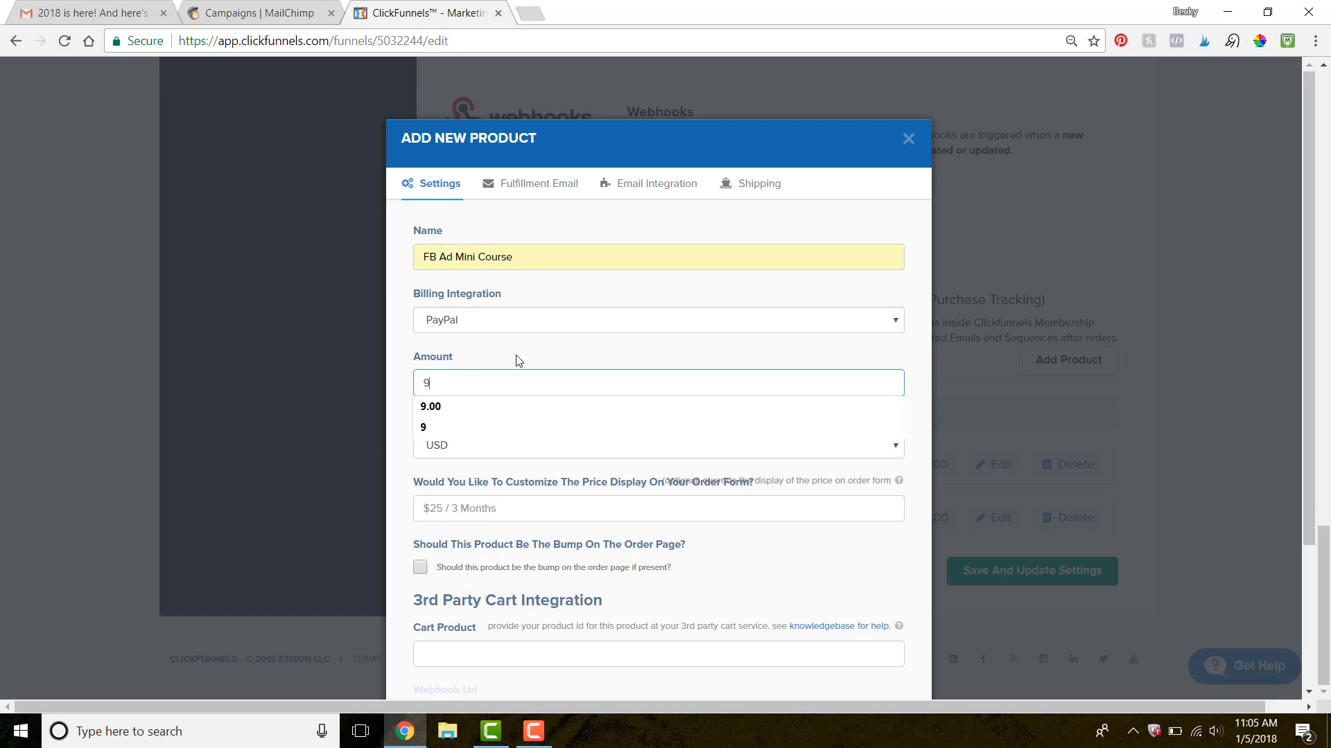
scroll(517, 361, "down", 3)
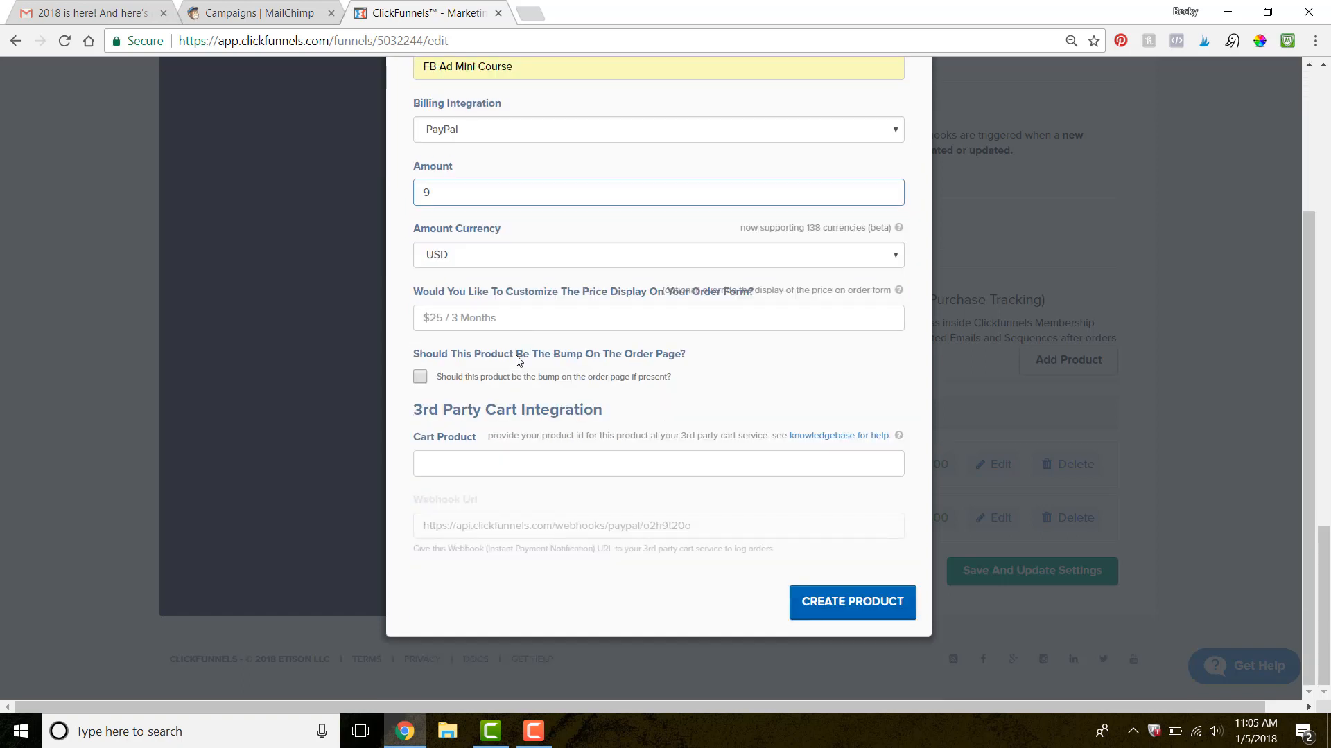
left_click(469, 465)
type("55")
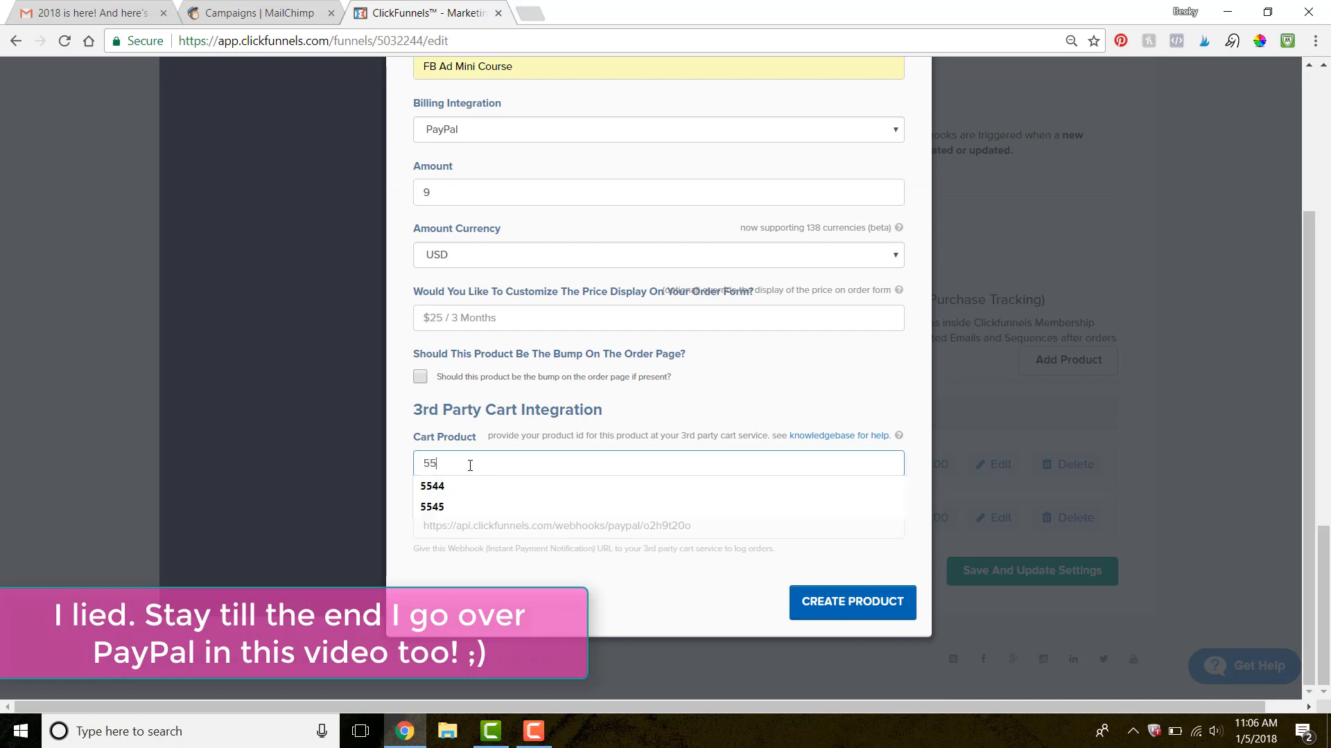
type("44")
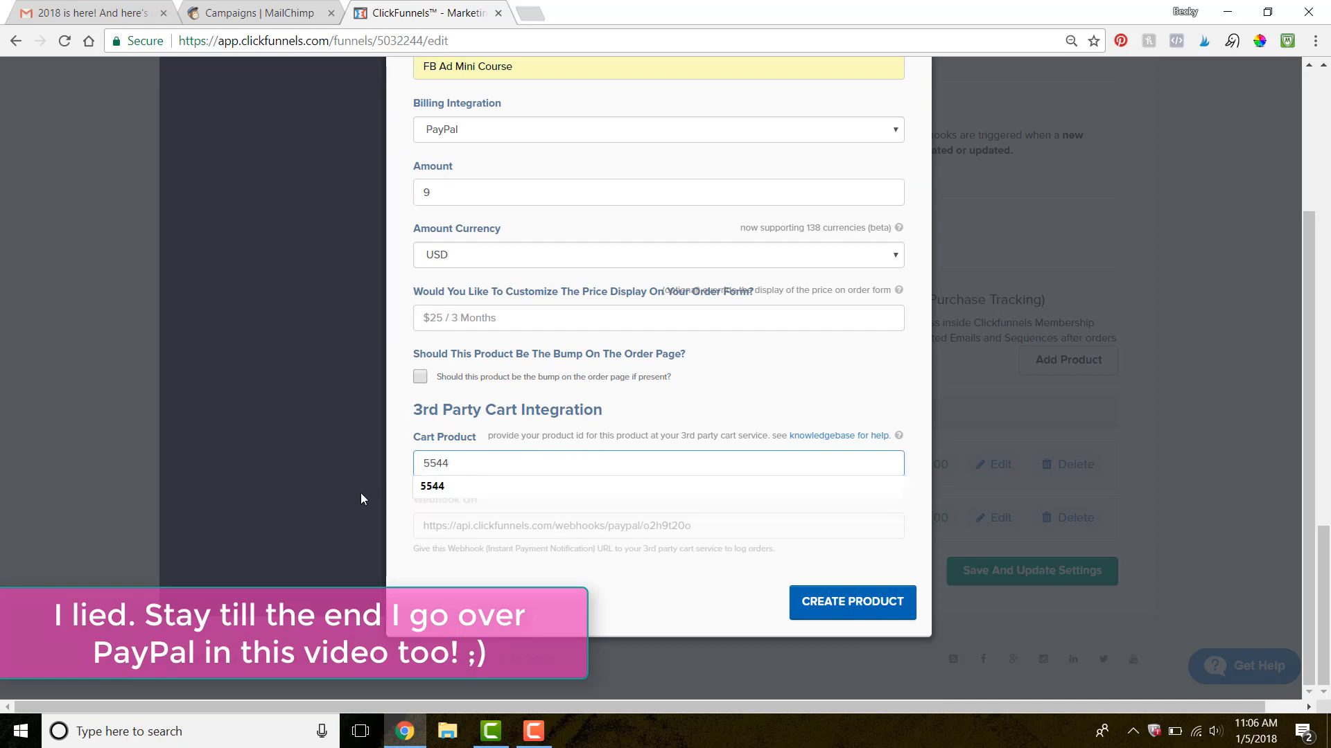
left_click(753, 415)
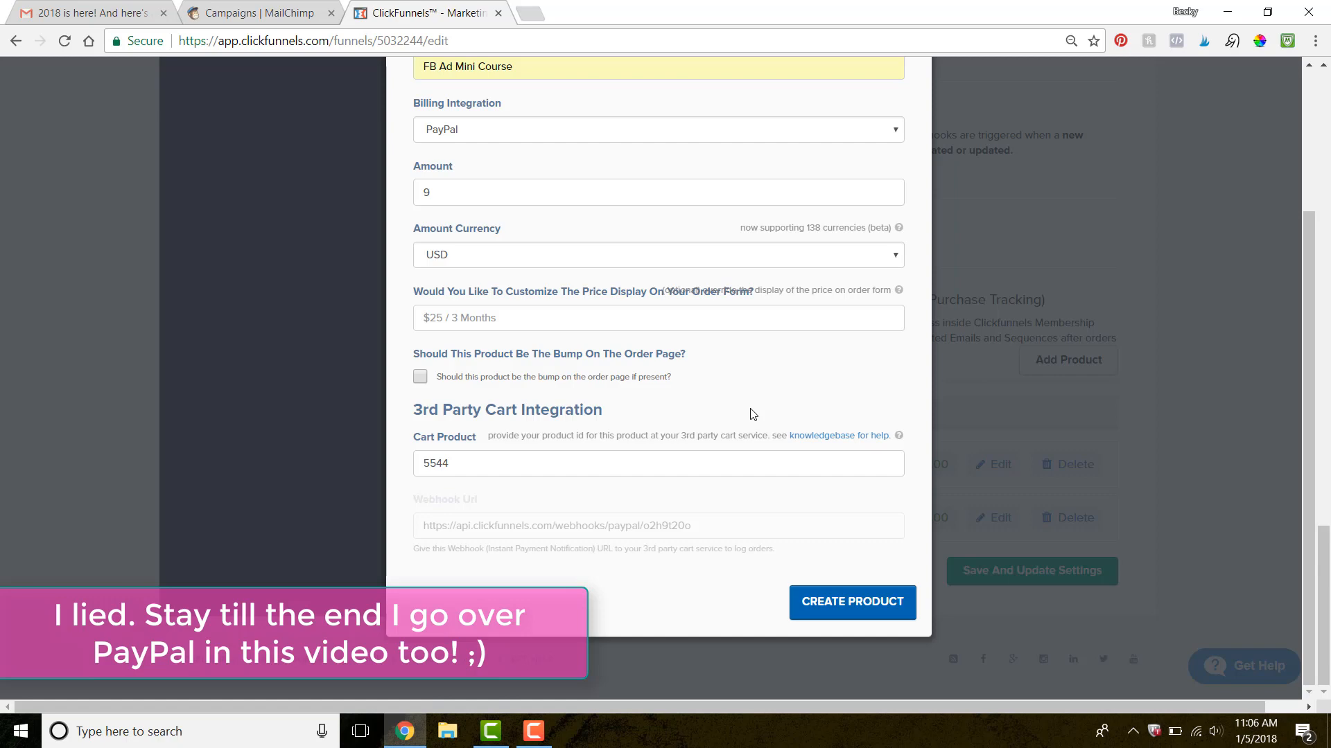
left_click(840, 613)
Clear the default subject and HTML body of the new product's fulfillment email.
scroll(665, 375, "up", 3)
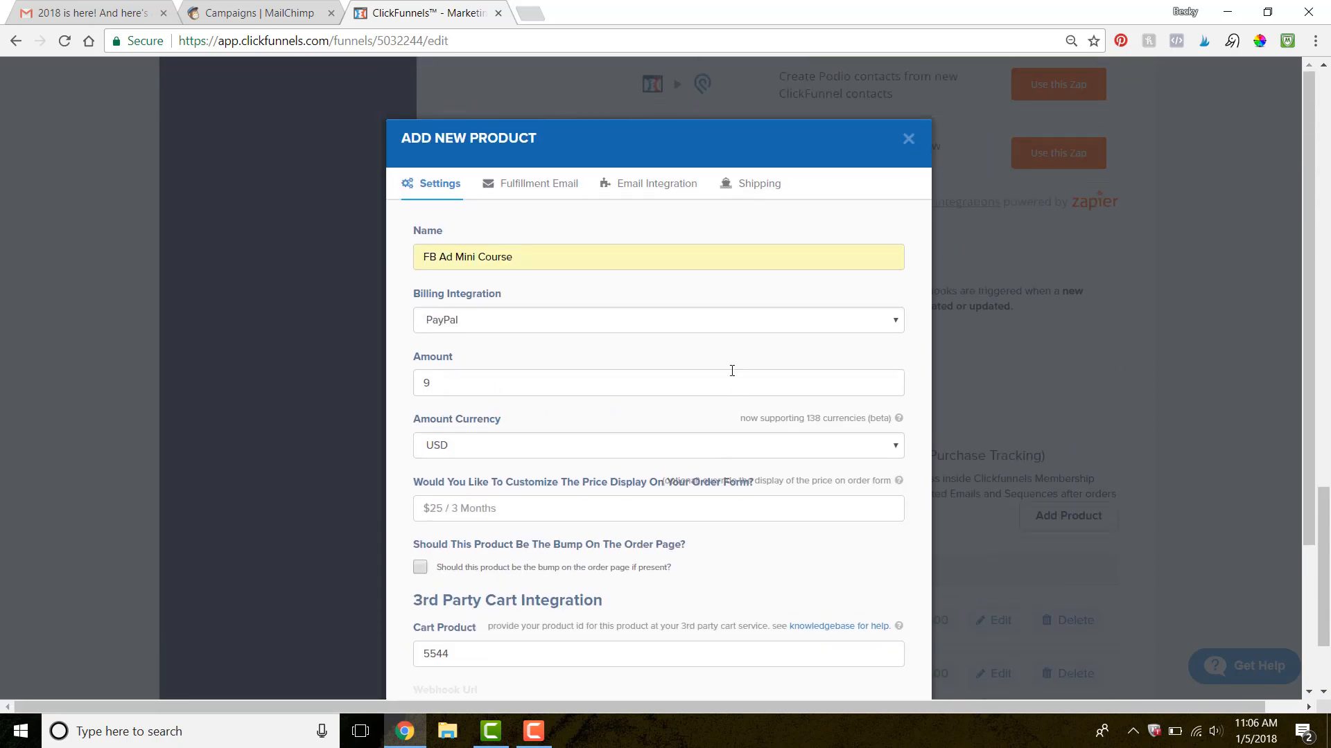
left_click(514, 187)
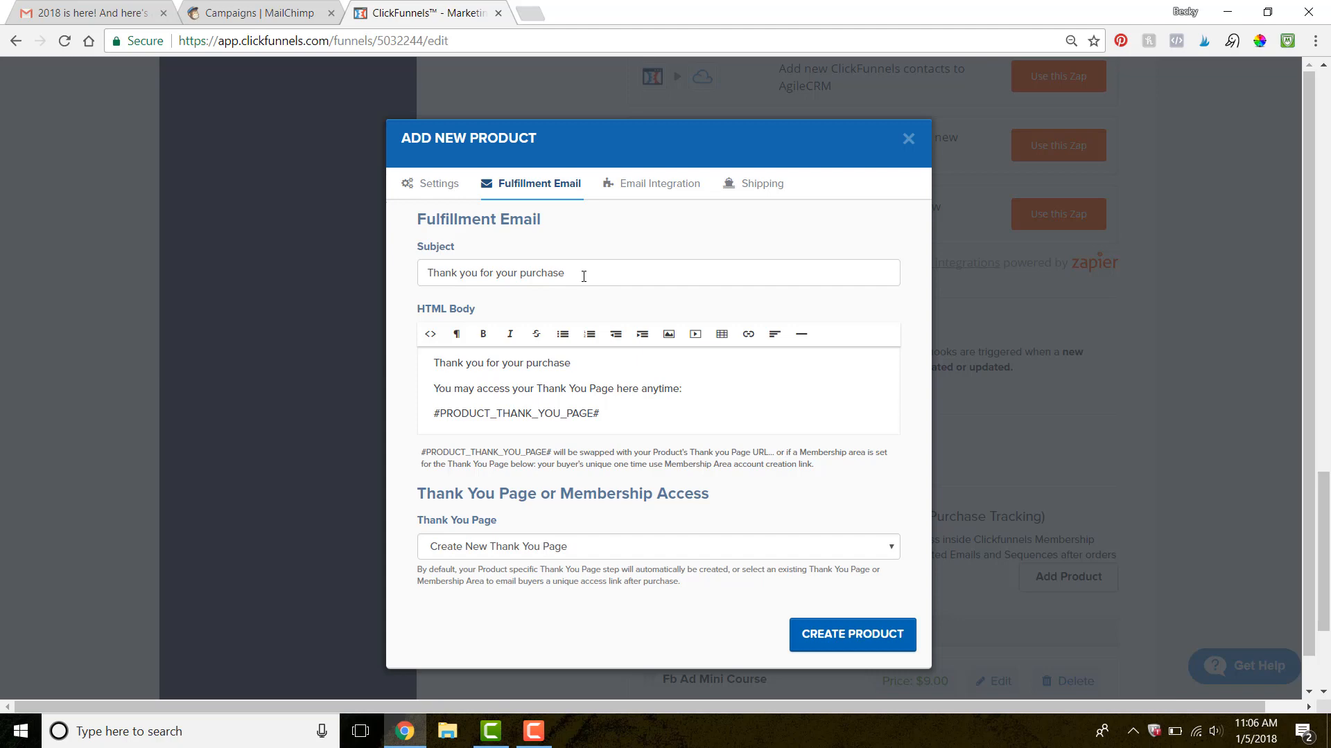
triple_click(584, 276)
key("BackSpace")
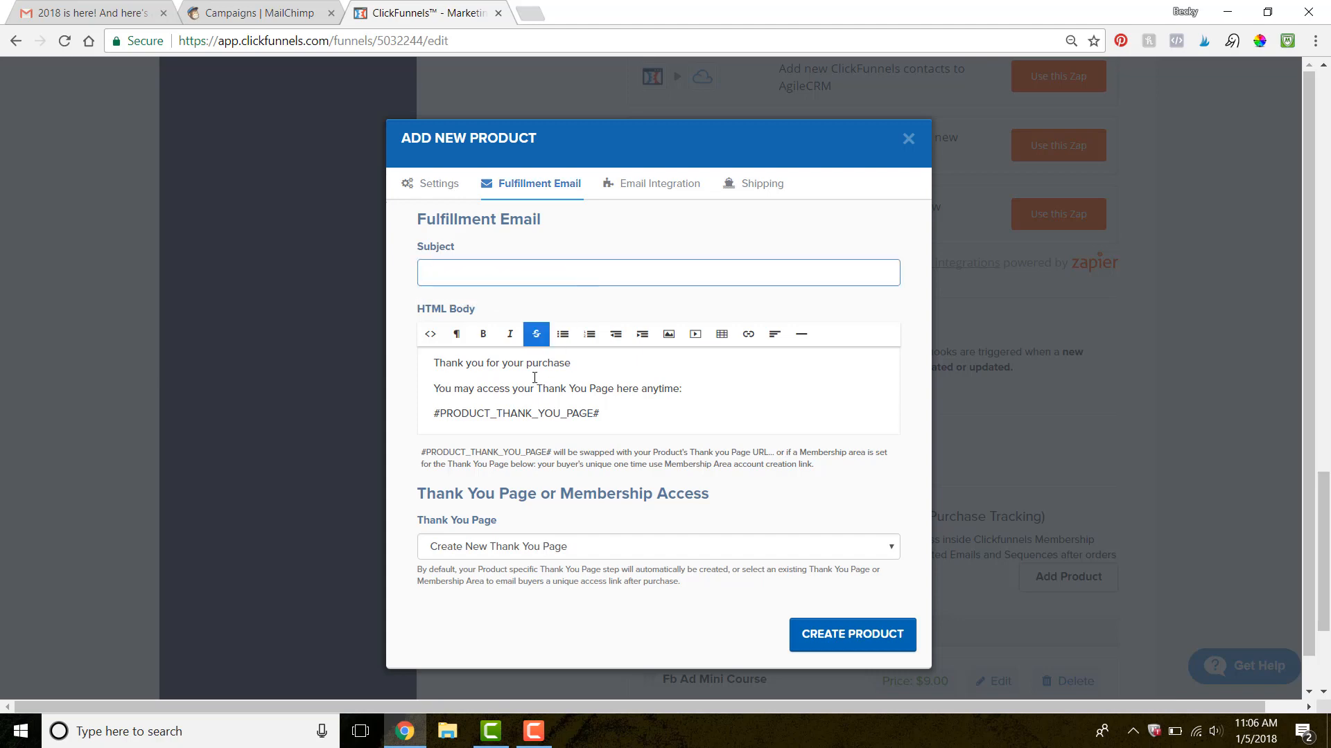
triple_click(523, 390)
key("ctrl+a")
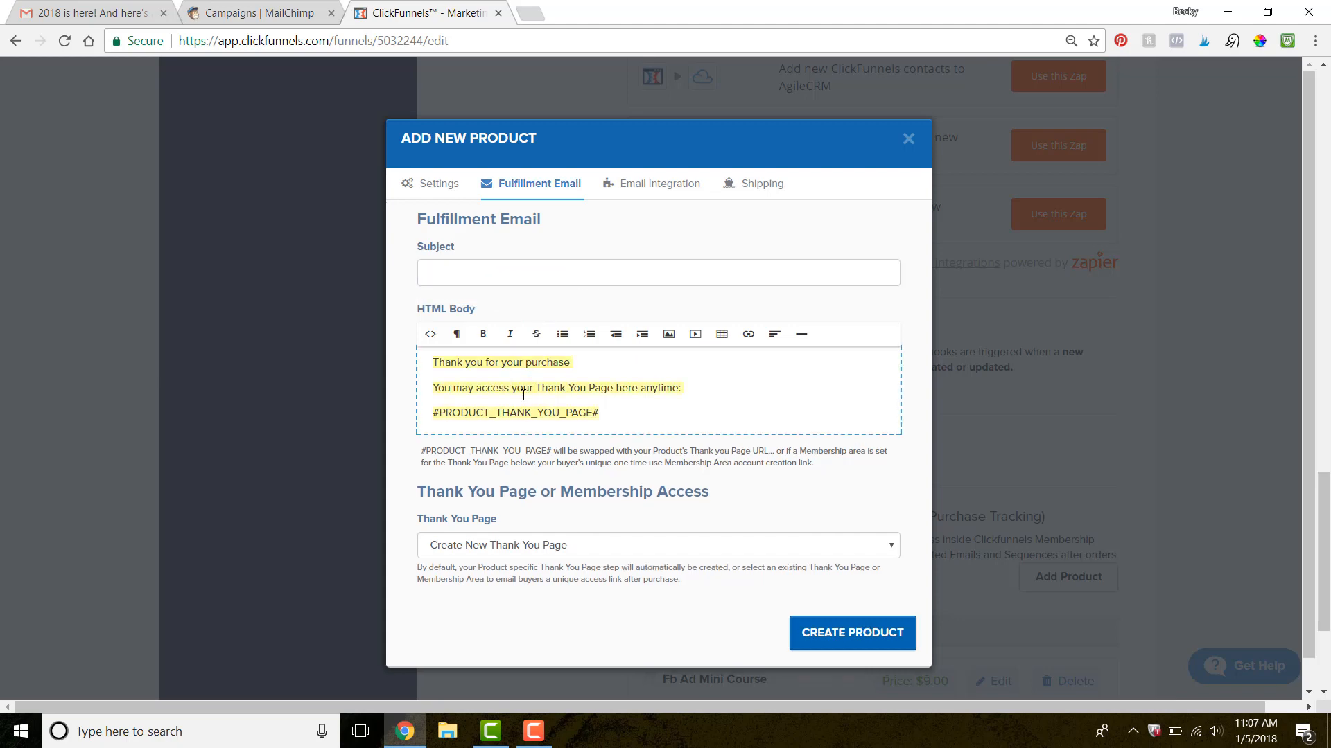
key("BackSpace")
left_click(817, 448)
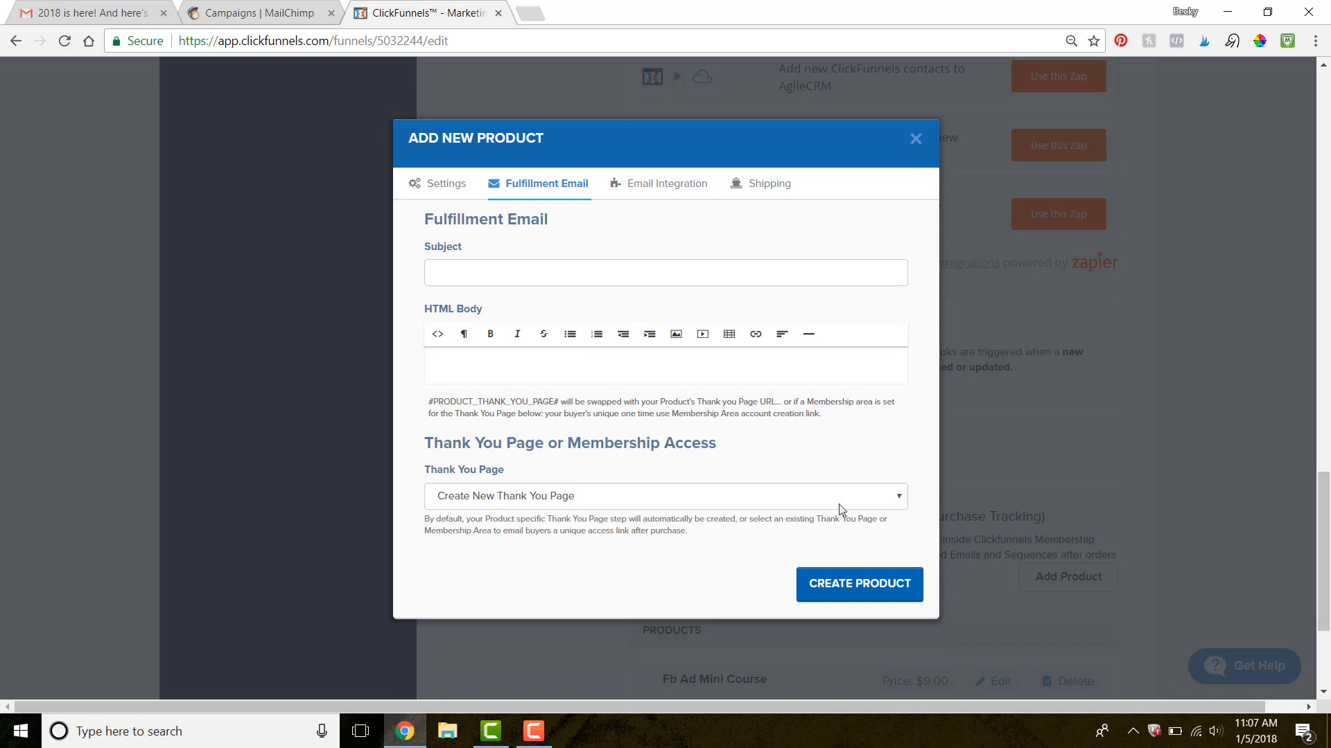
Set the product's email integration to Mailchimp (Splash Owl Media) with the Add To List action and the Purchase of FB Mini Course list.
left_click(646, 186)
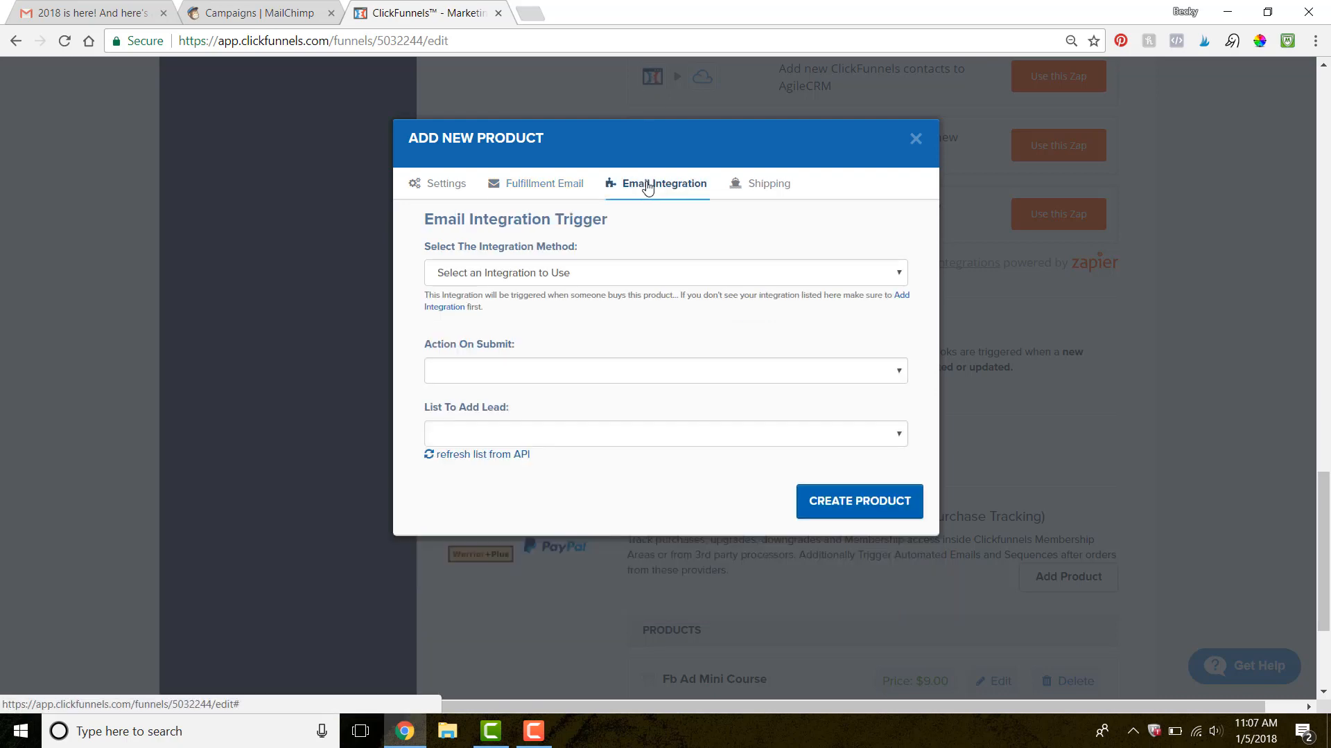
left_click(579, 271)
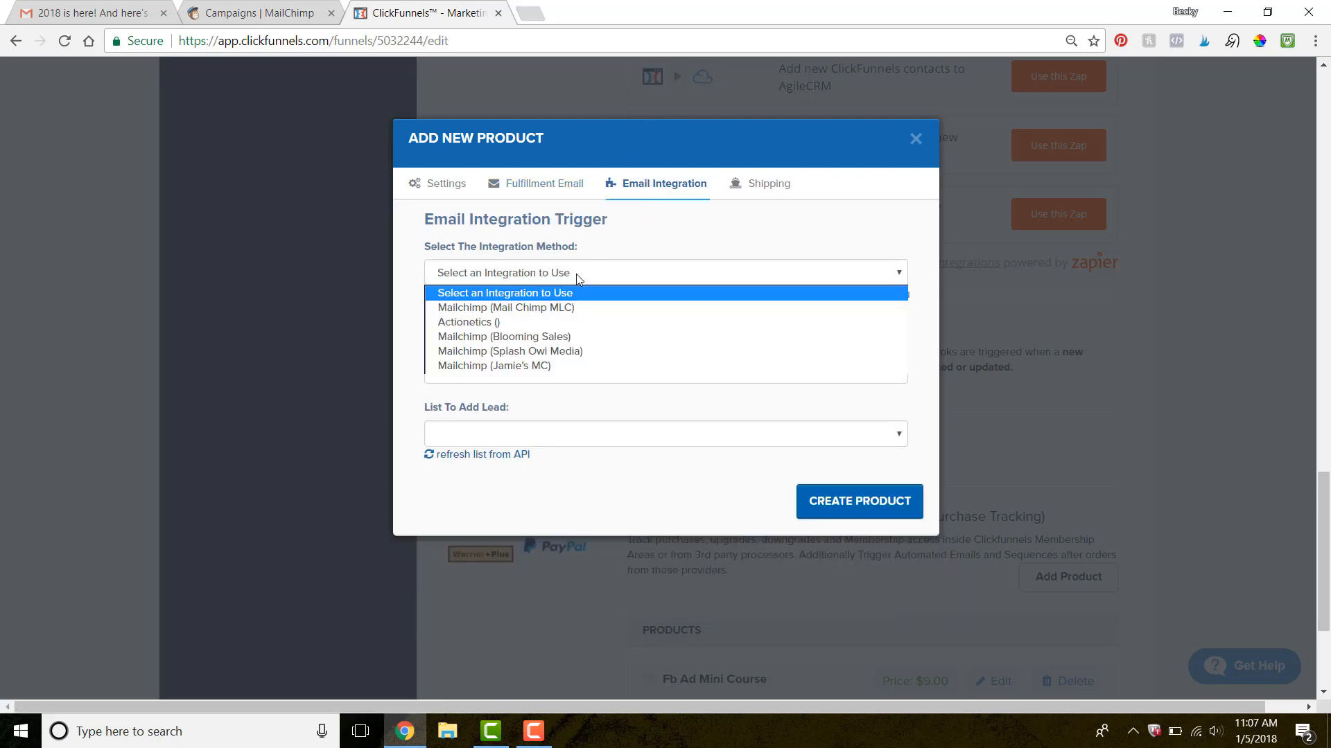
left_click(522, 351)
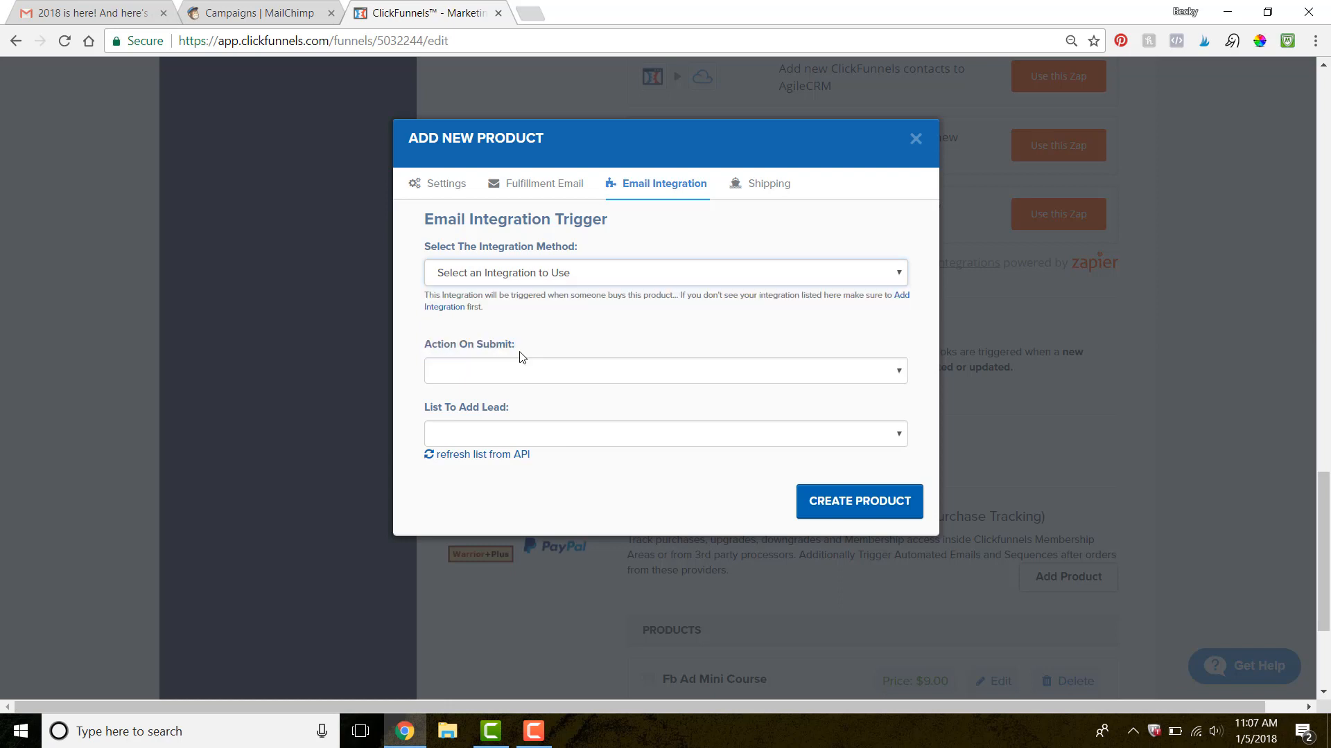
left_click(541, 374)
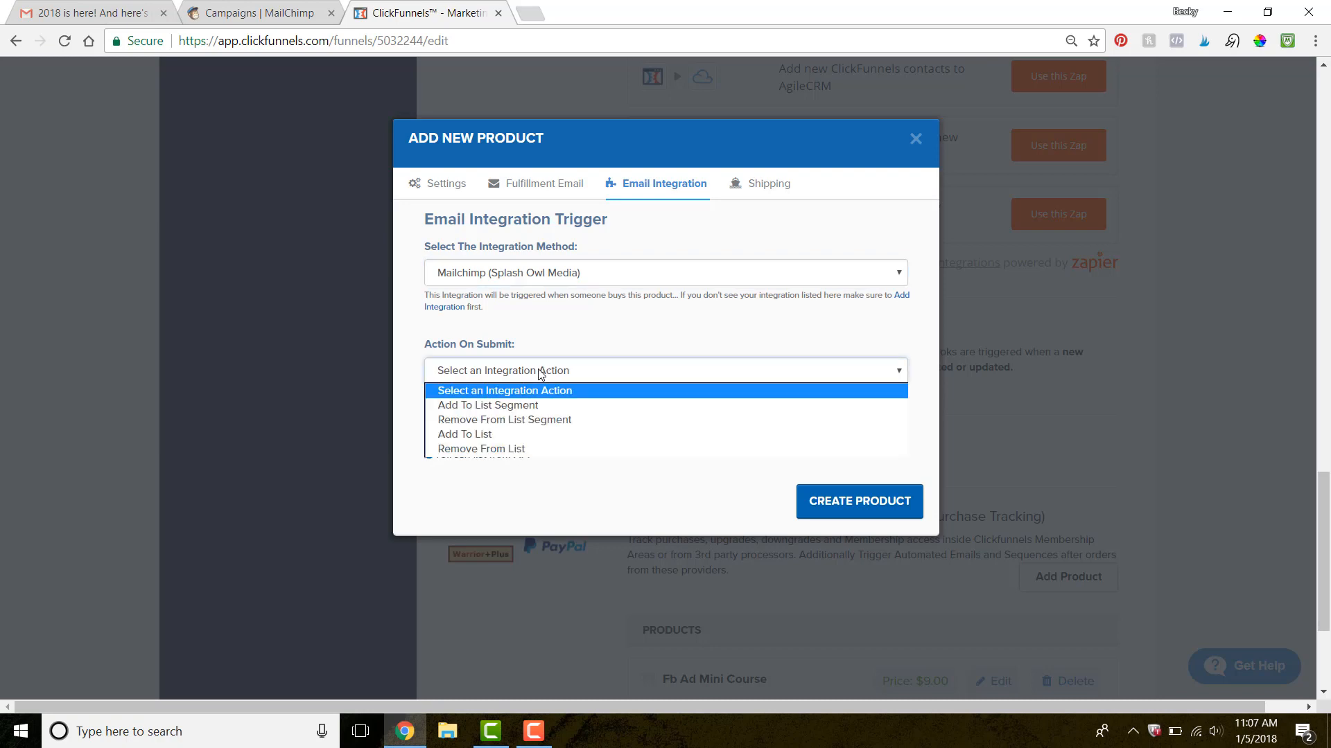
left_click(489, 436)
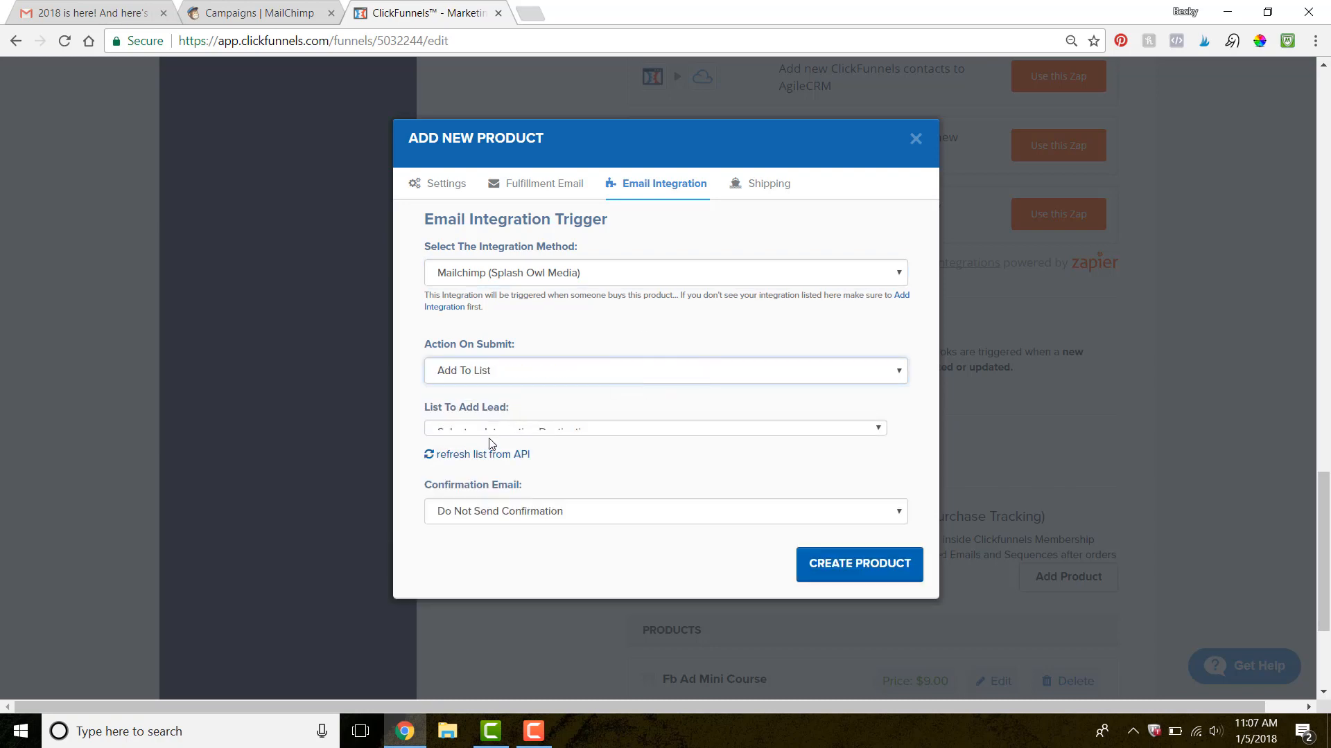
left_click(512, 436)
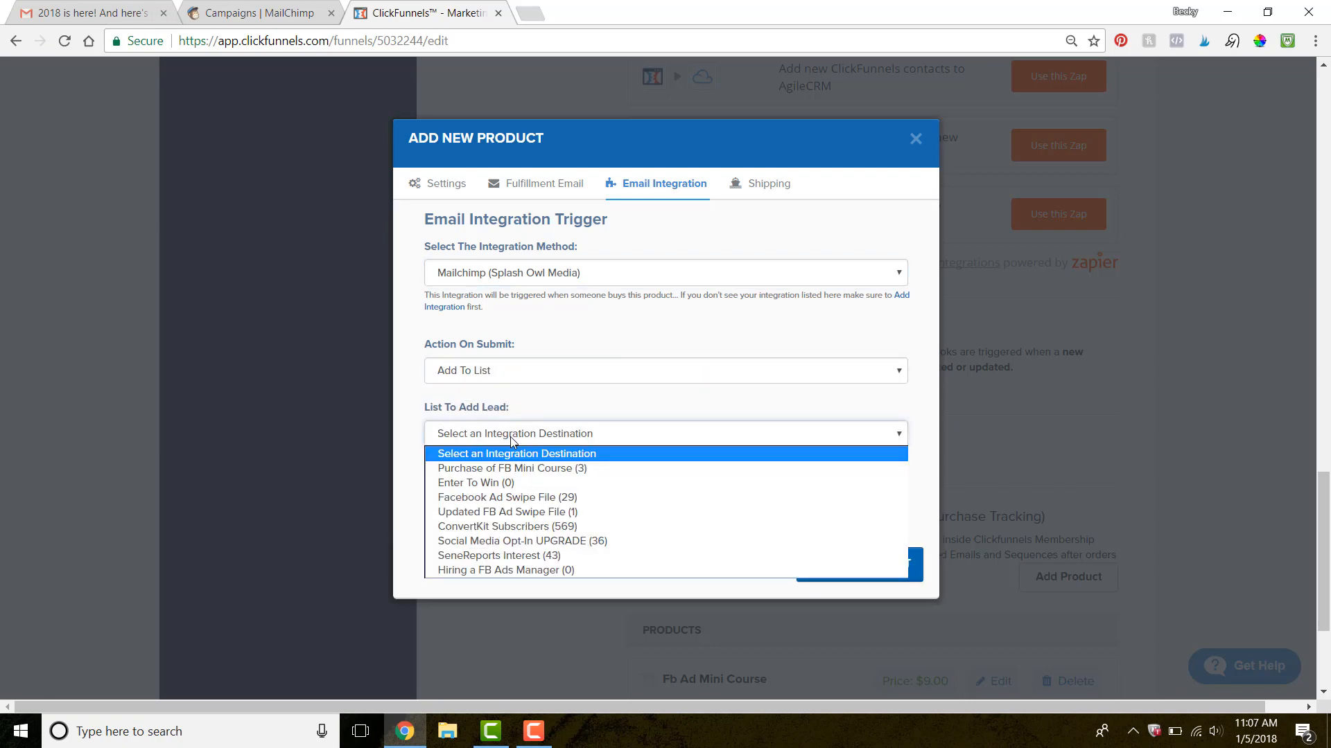
left_click(479, 472)
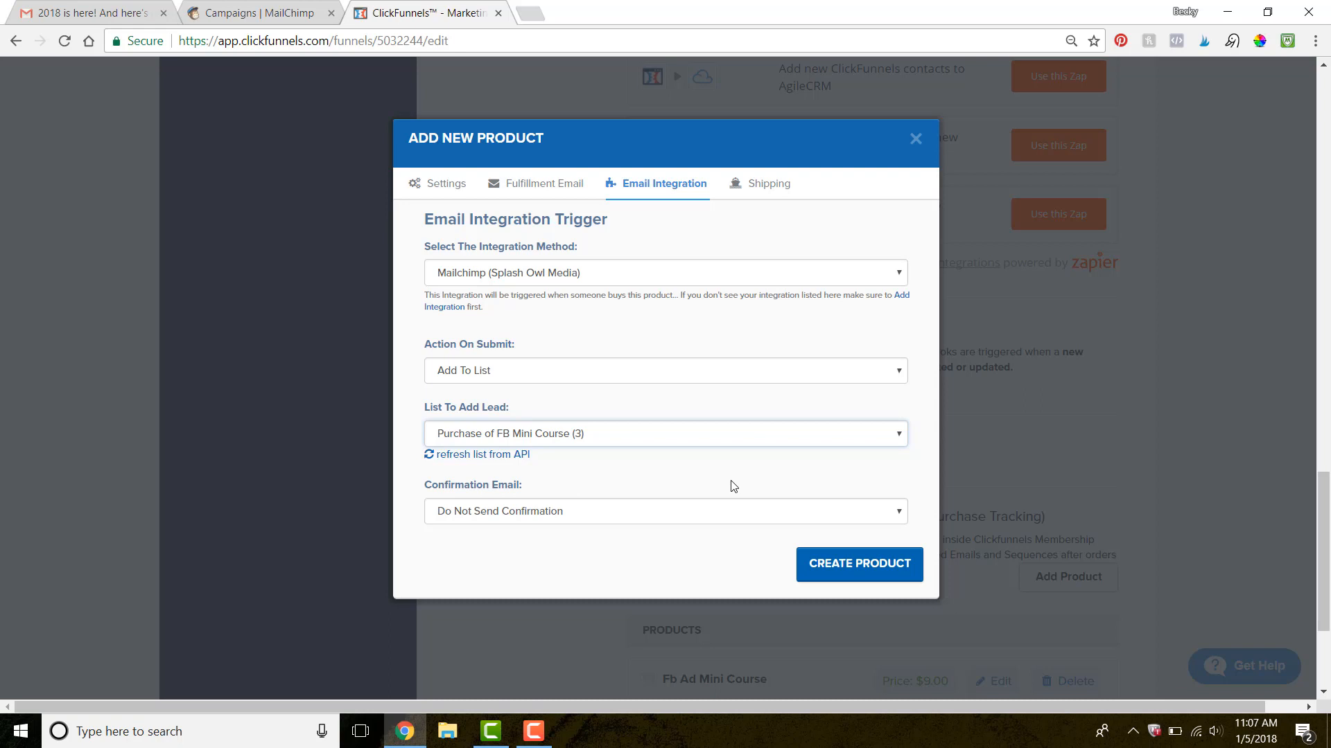
left_click(433, 187)
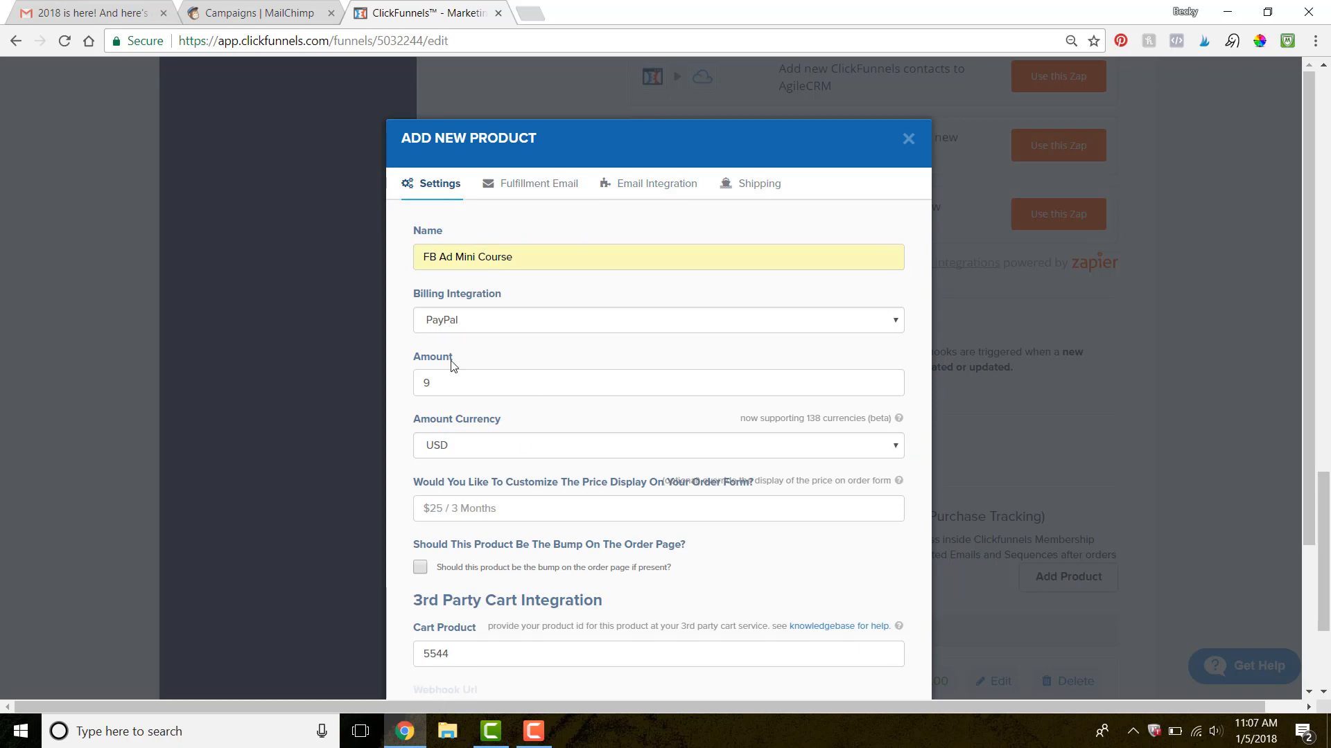
Check the new product's fulfillment email and Mailchimp integration settings, then create the product.
left_click(528, 181)
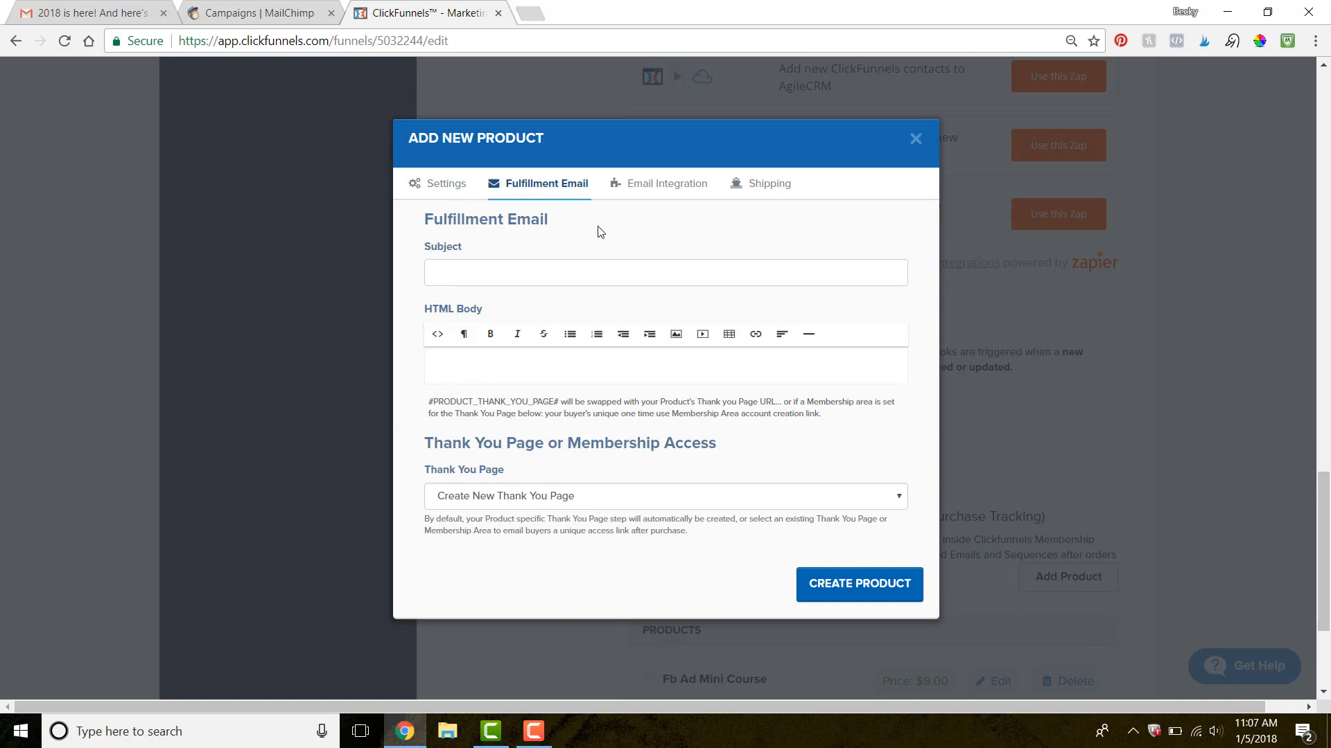
left_click(658, 196)
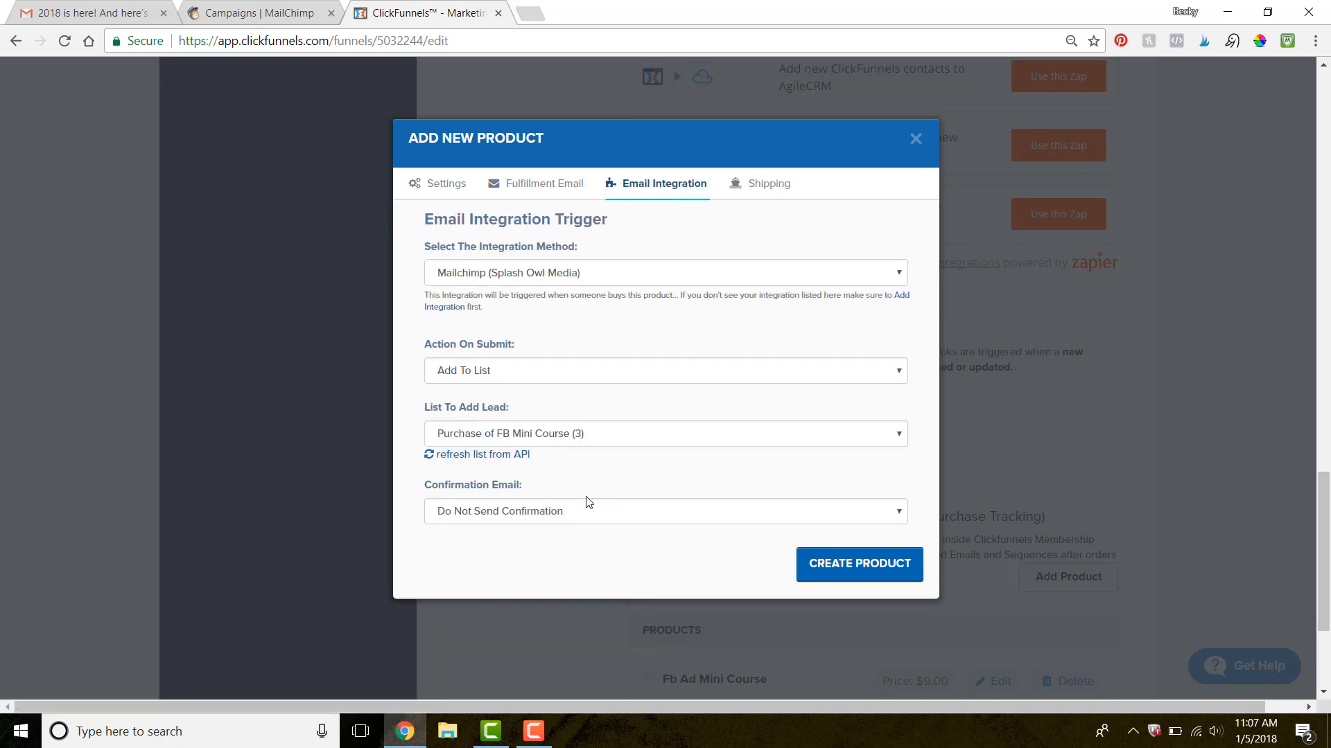
left_click(859, 563)
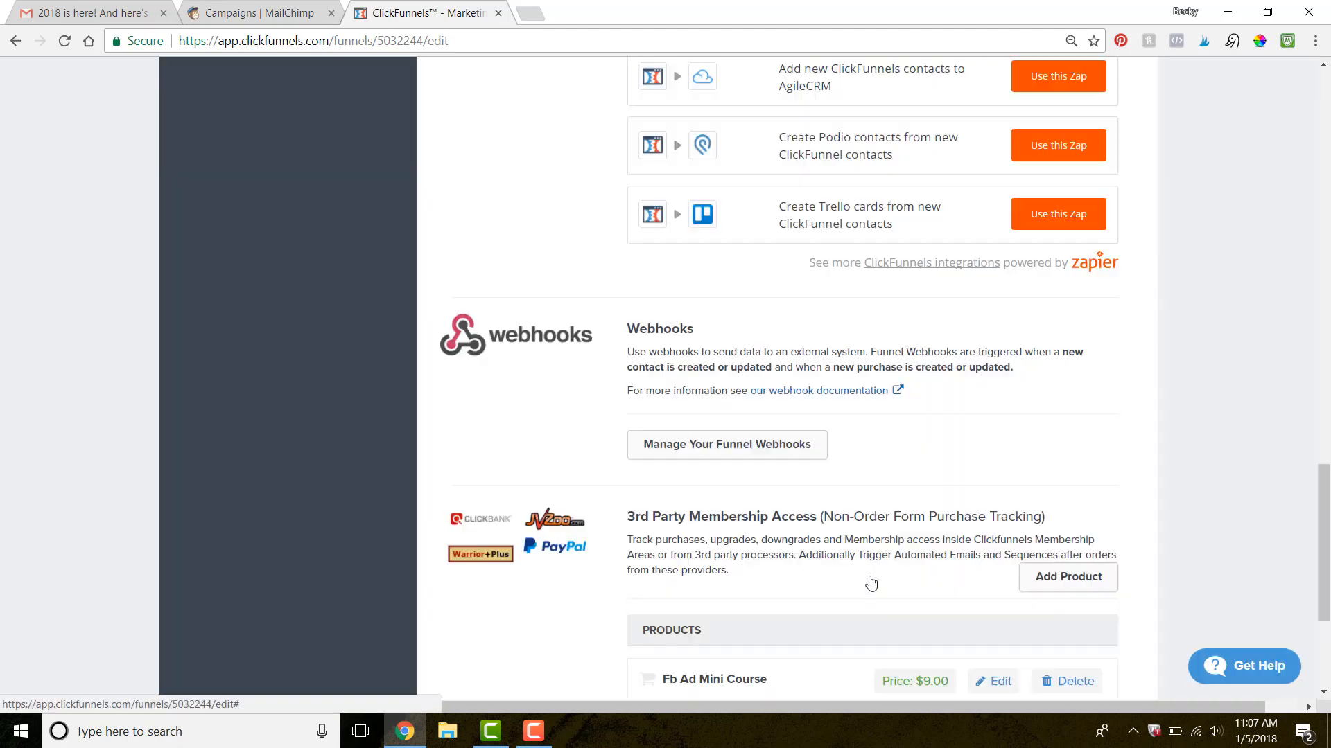
scroll(871, 582, "down", 4)
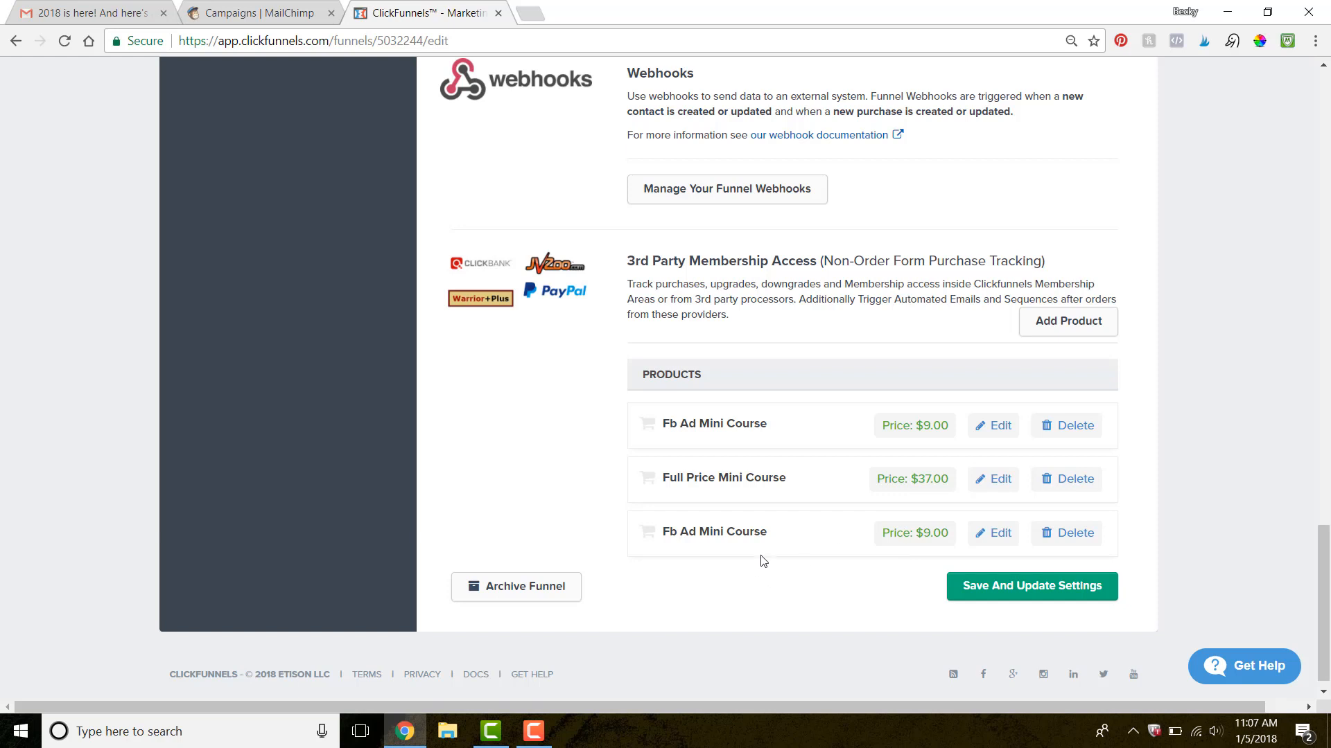
Delete the first of the two Fb Ad Mini Course entries from the third-party membership products.
left_click(997, 426)
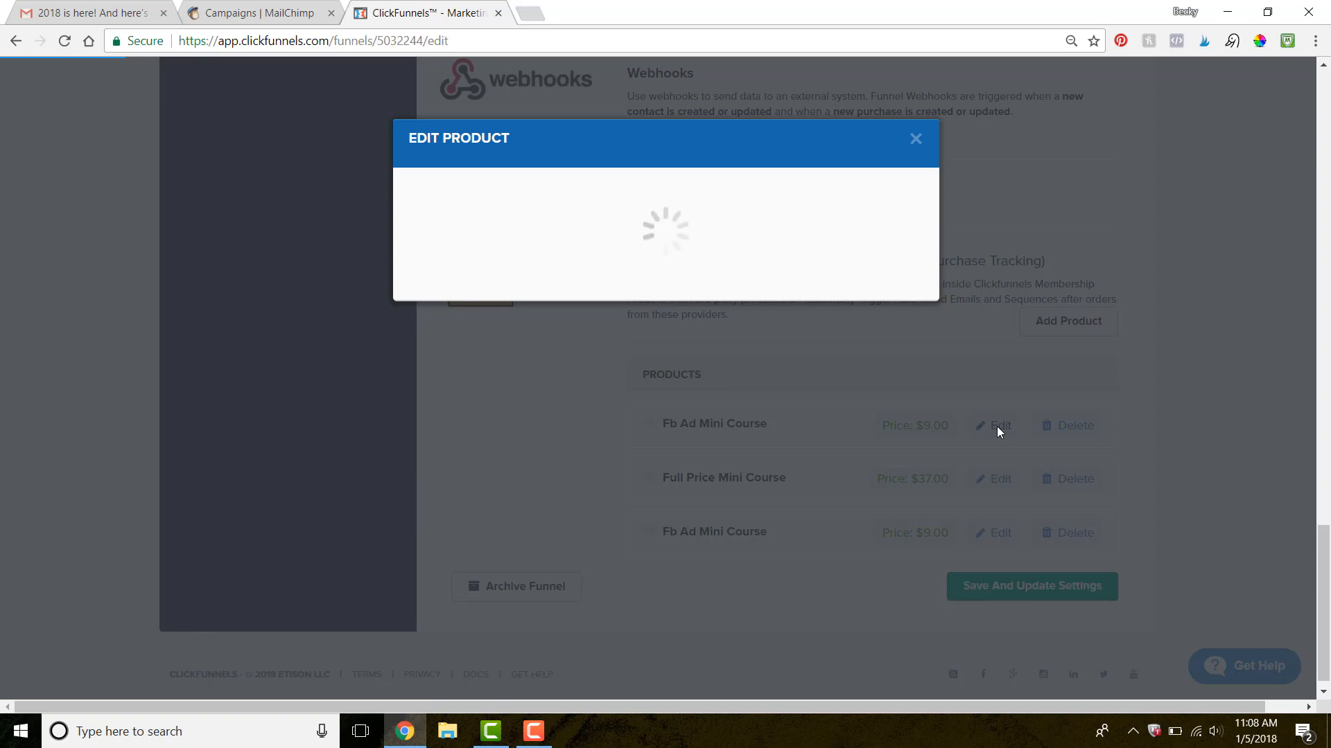
left_click(910, 140)
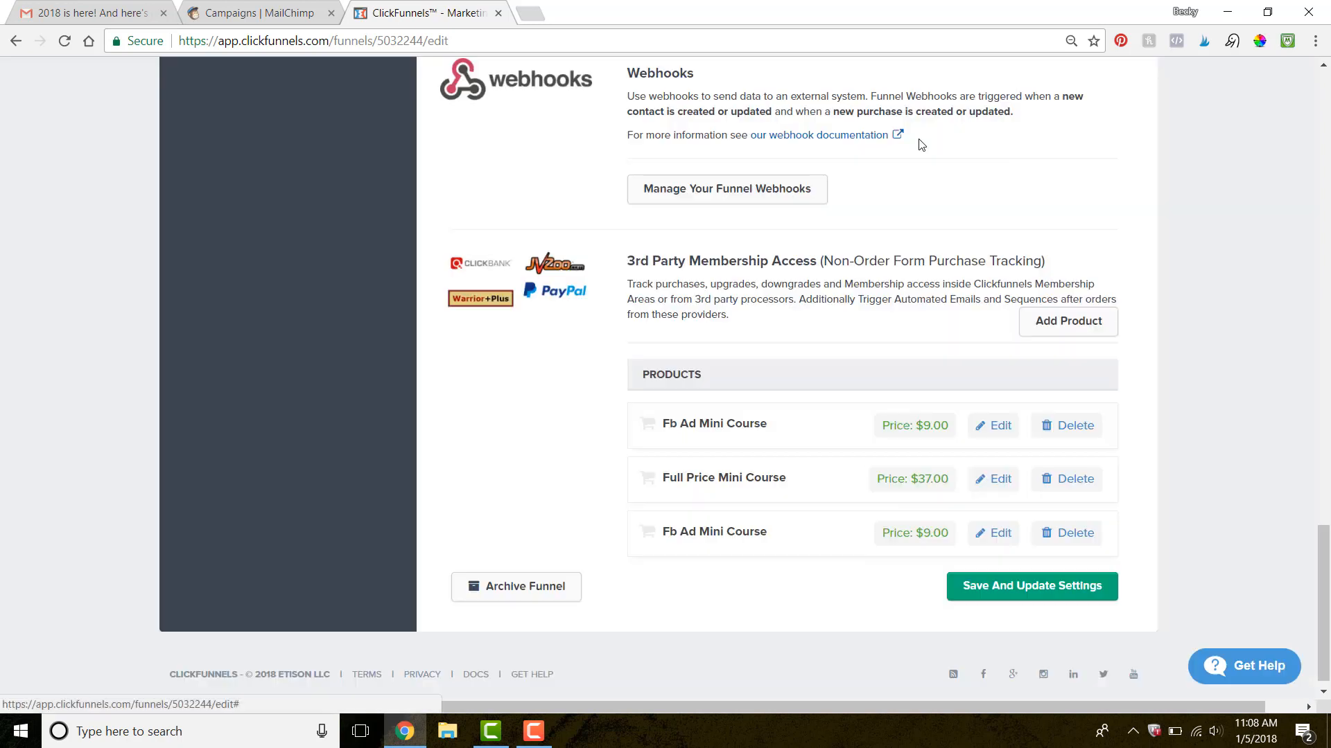
left_click(1062, 436)
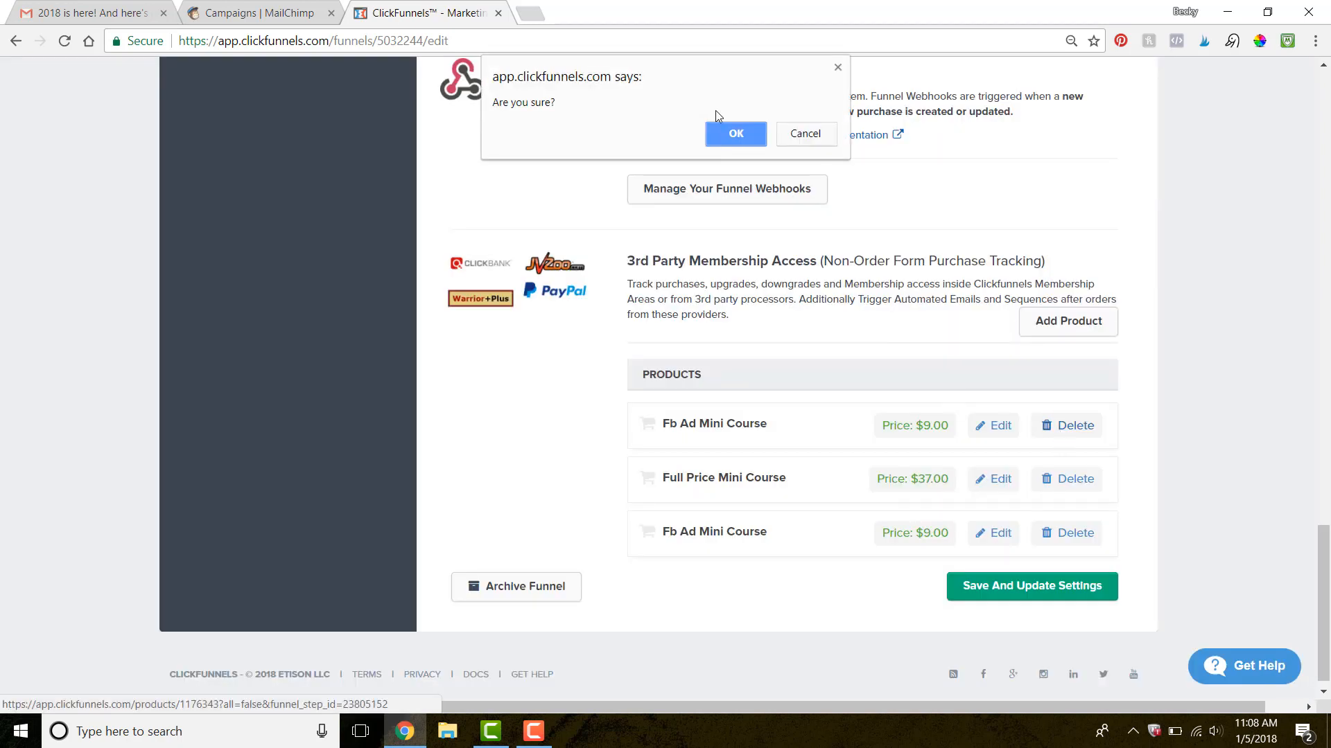
left_click(738, 136)
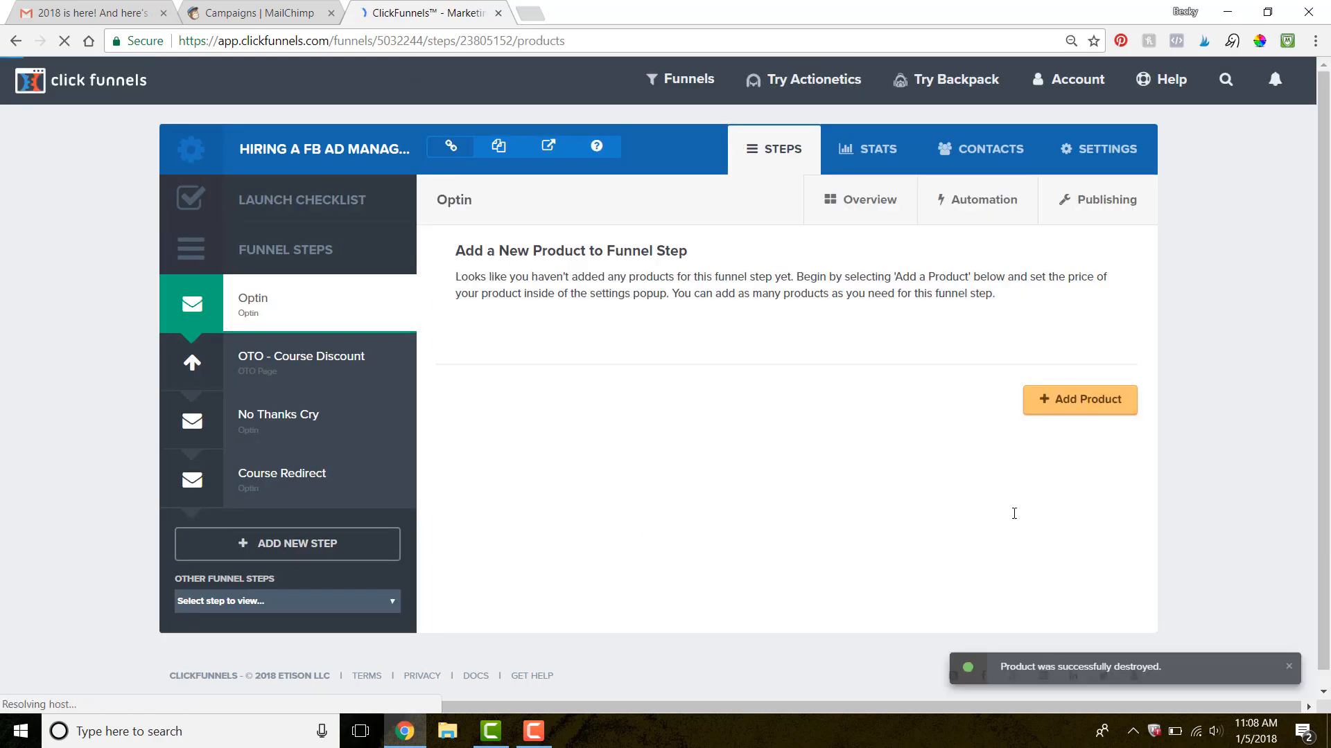
Return to the funnel settings, review the Full Price Mini Course product's fulfillment email and email integration, and update the product.
left_click(1119, 154)
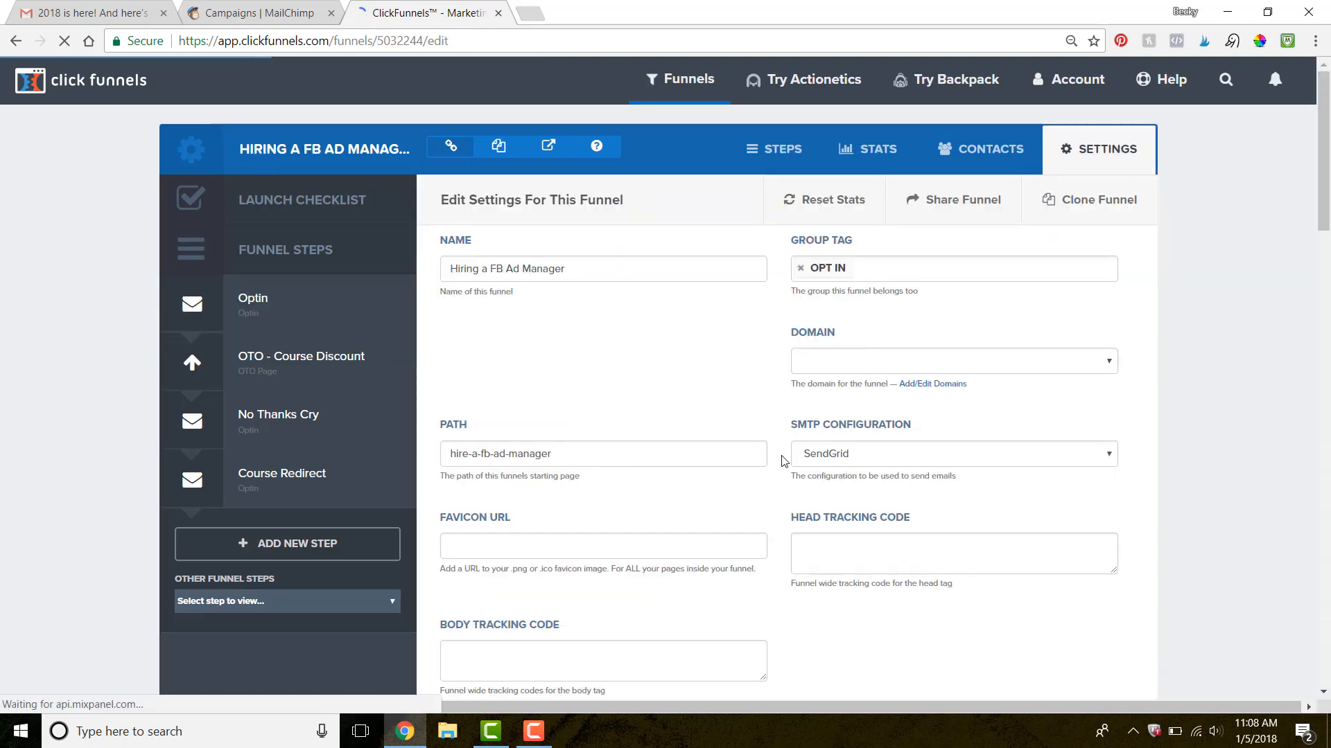
scroll(782, 461, "down", 20)
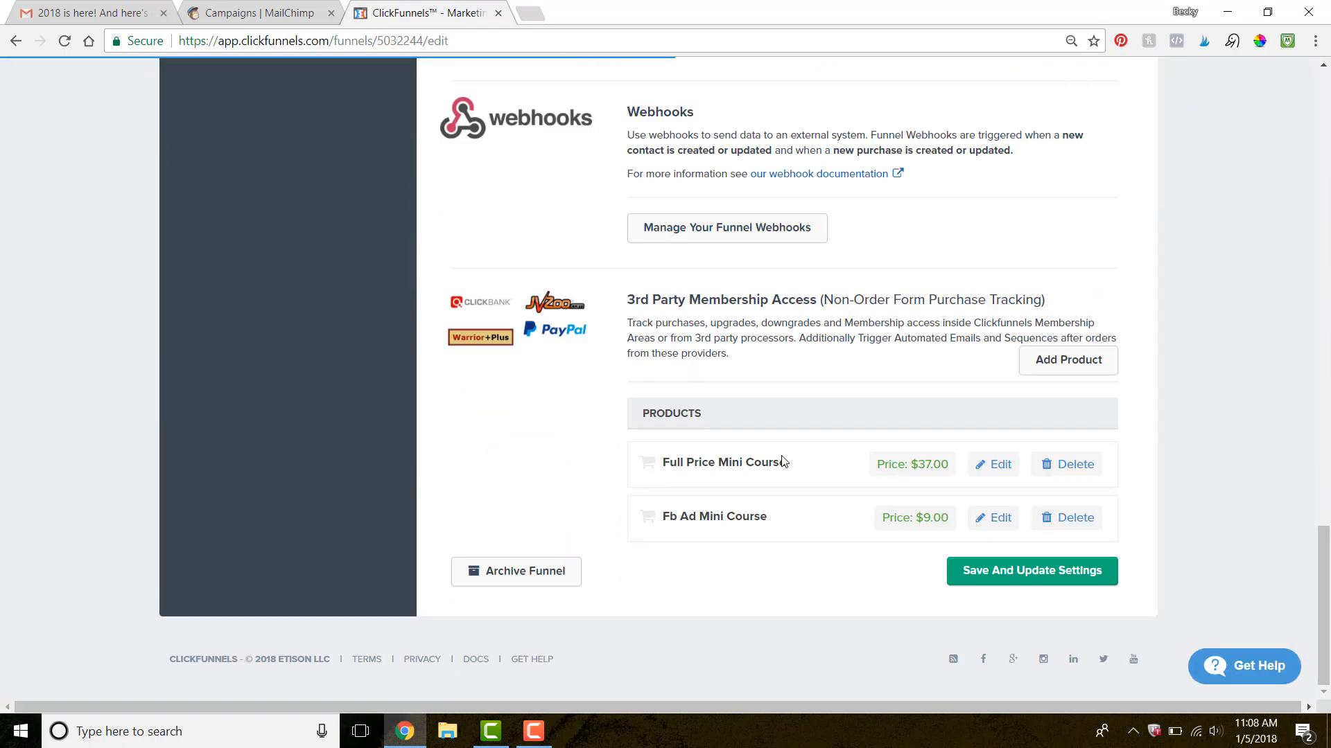
left_click(998, 469)
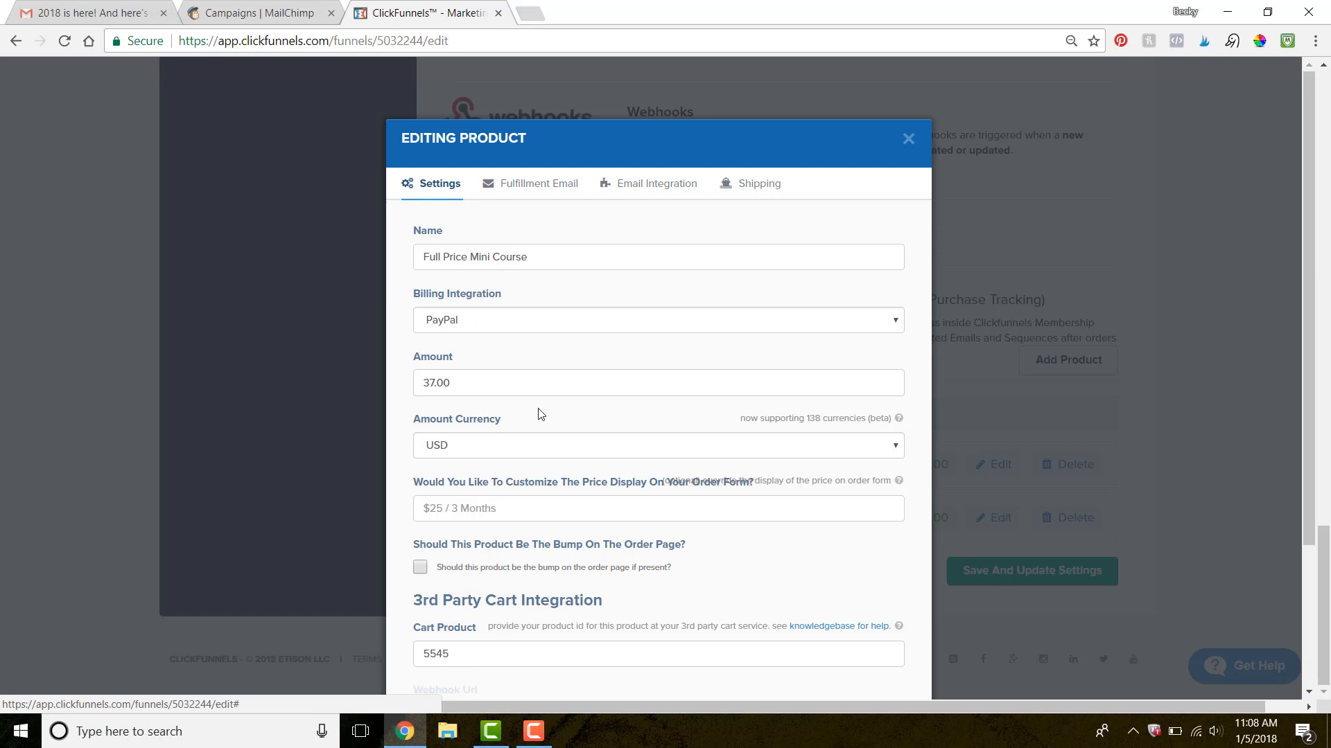
left_click(551, 191)
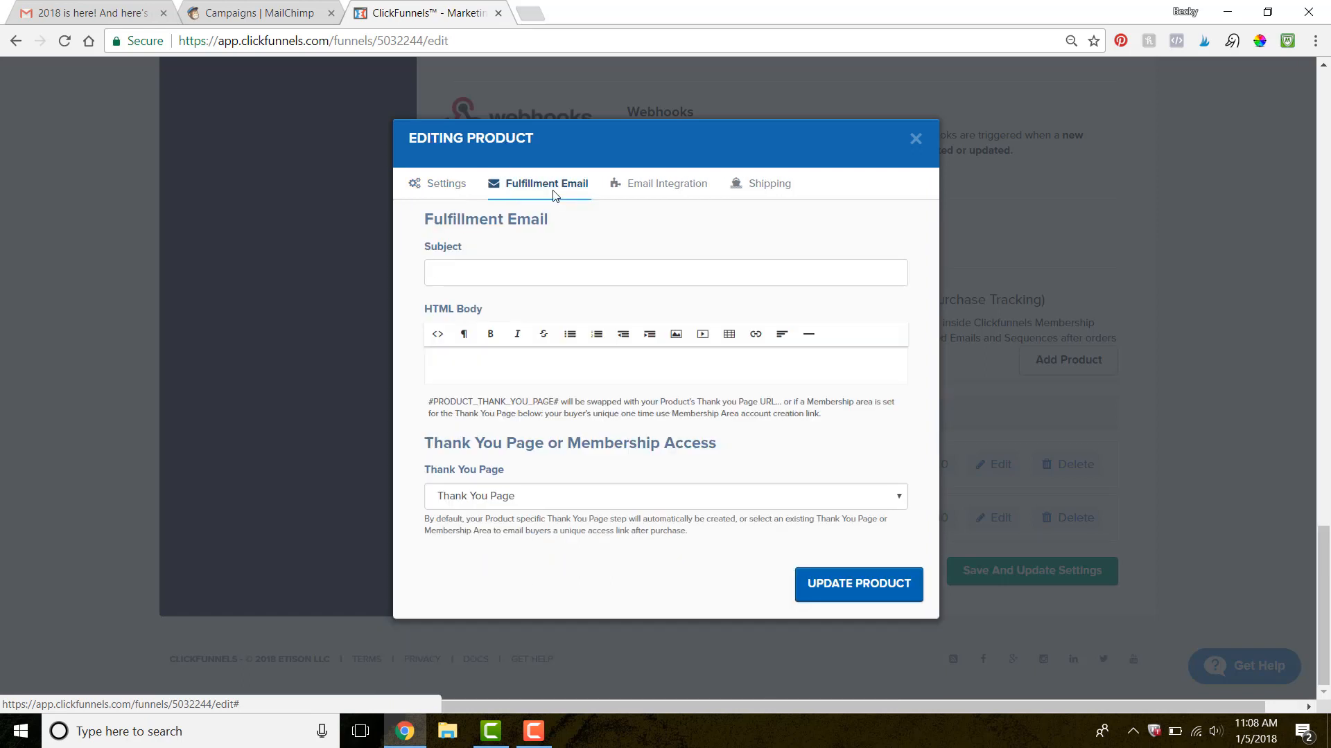
left_click(649, 186)
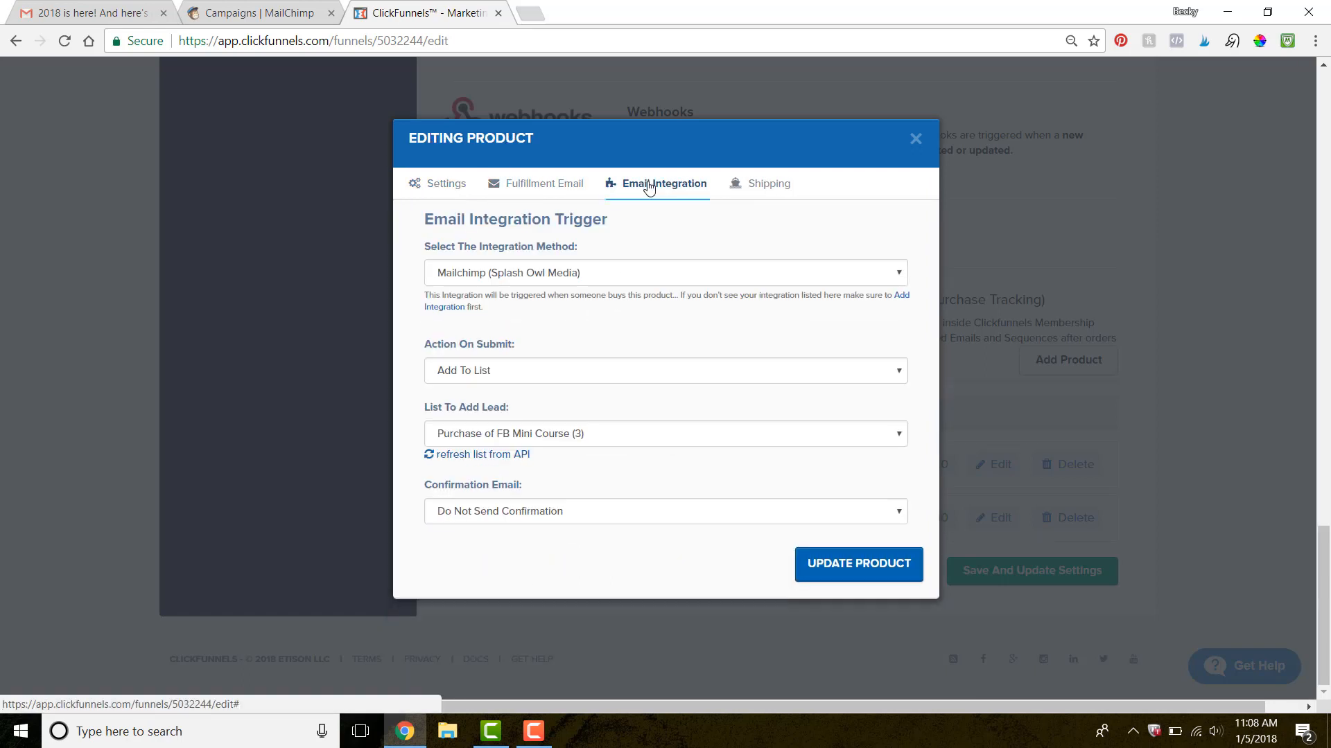
left_click(875, 563)
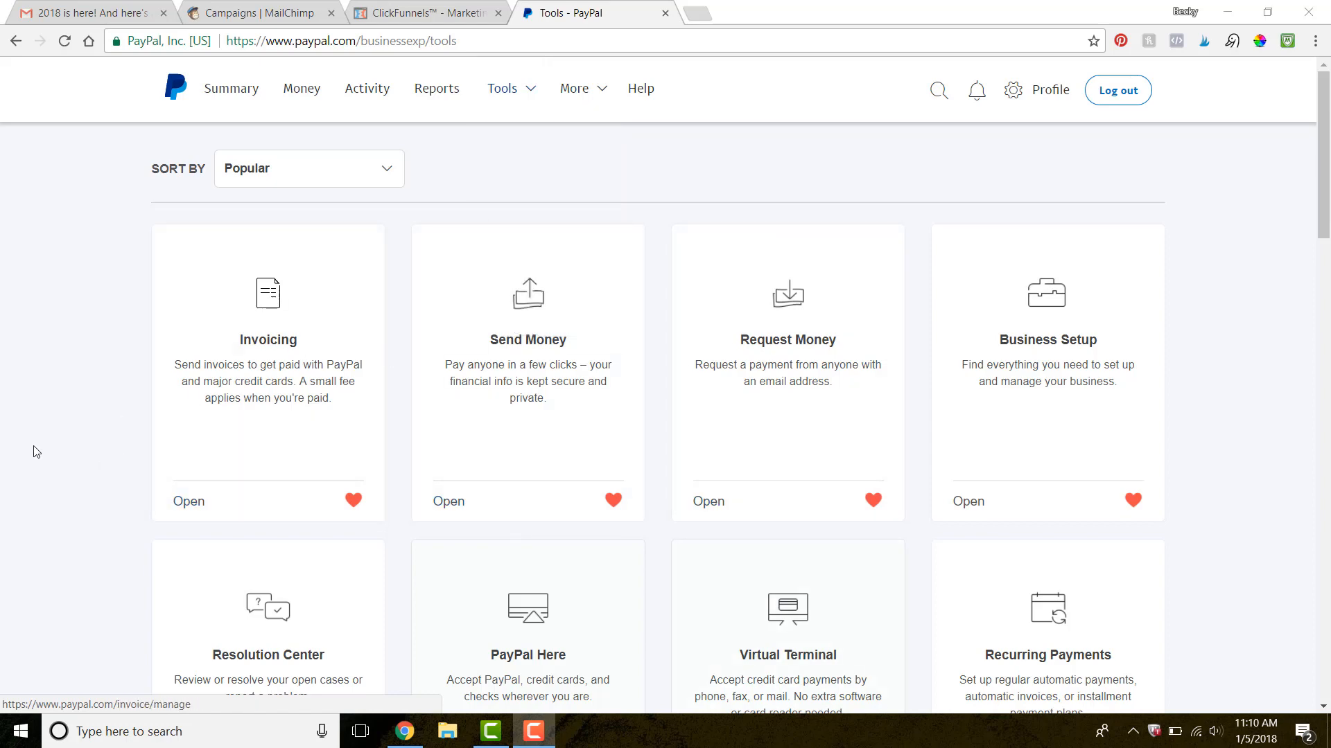
In PayPal, open the saved FB Ad Mini Course payment button for editing.
scroll(81, 489, "down", 8)
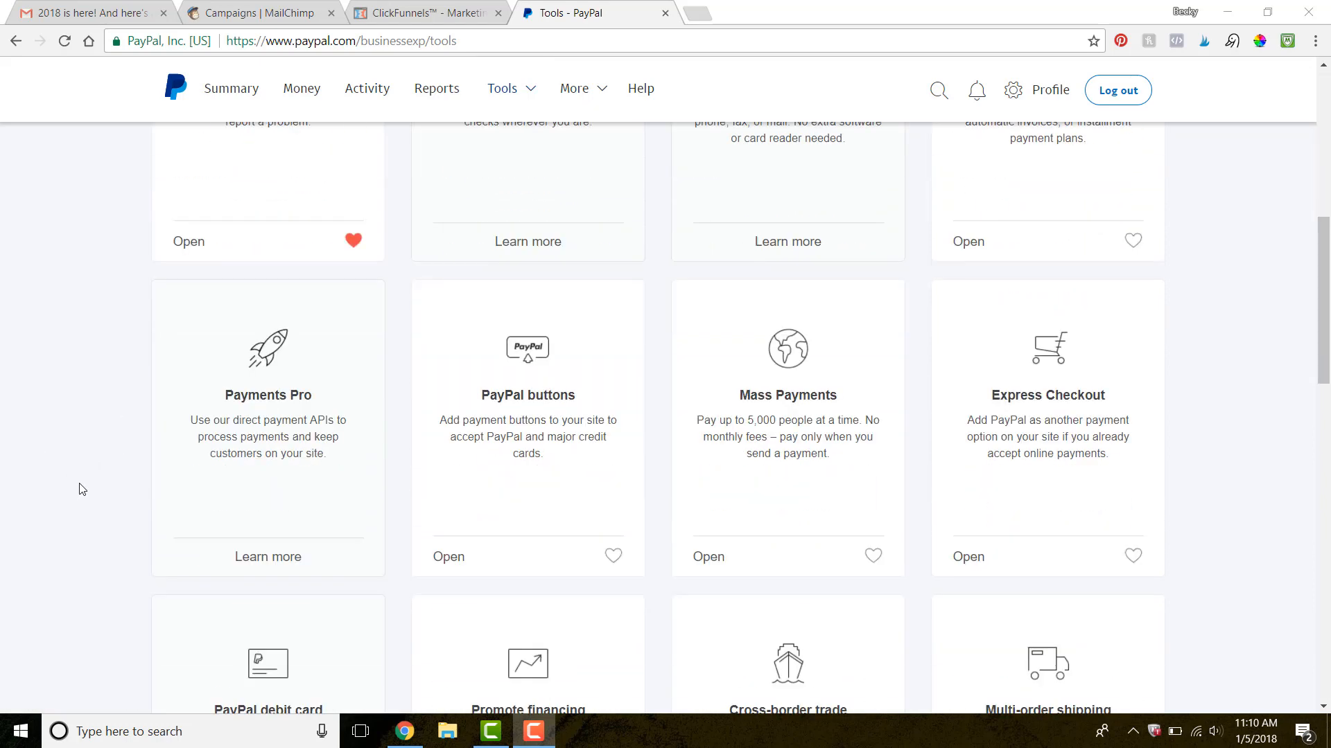
left_click(523, 392)
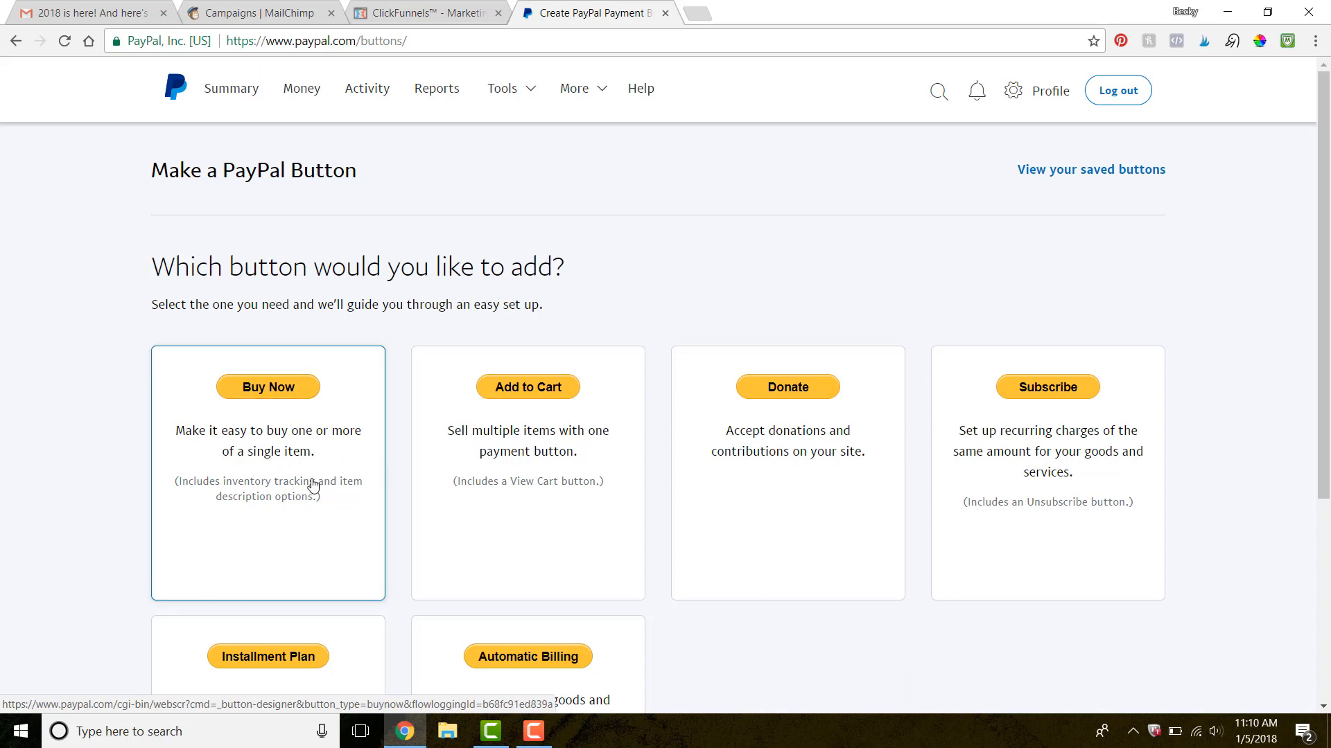
left_click(1083, 174)
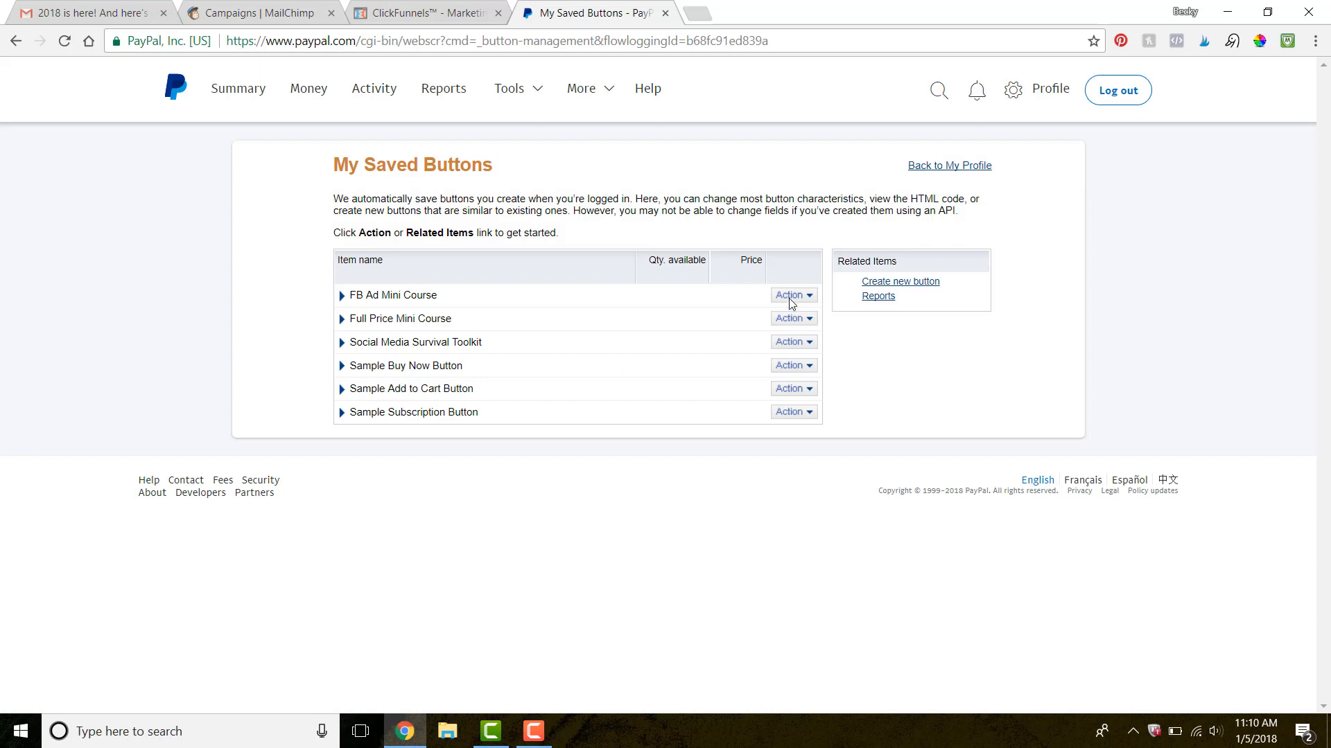
left_click(791, 297)
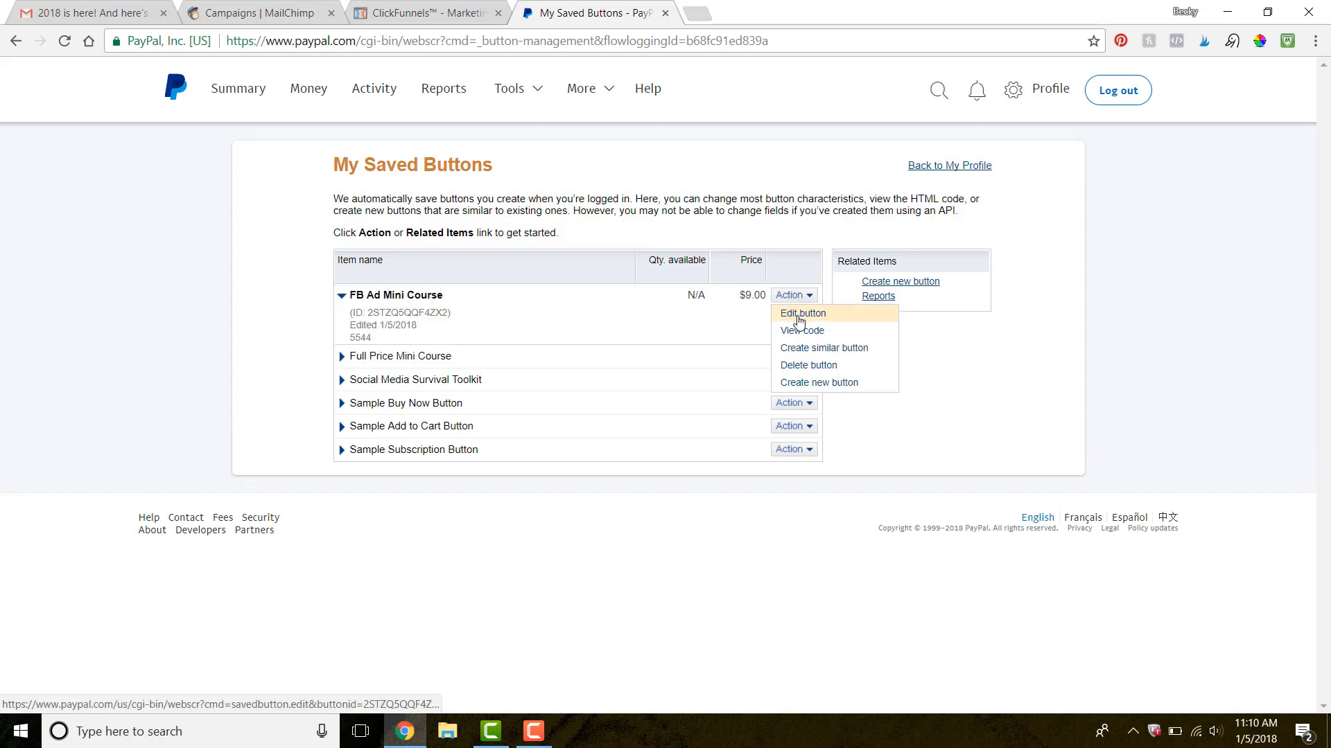
left_click(800, 315)
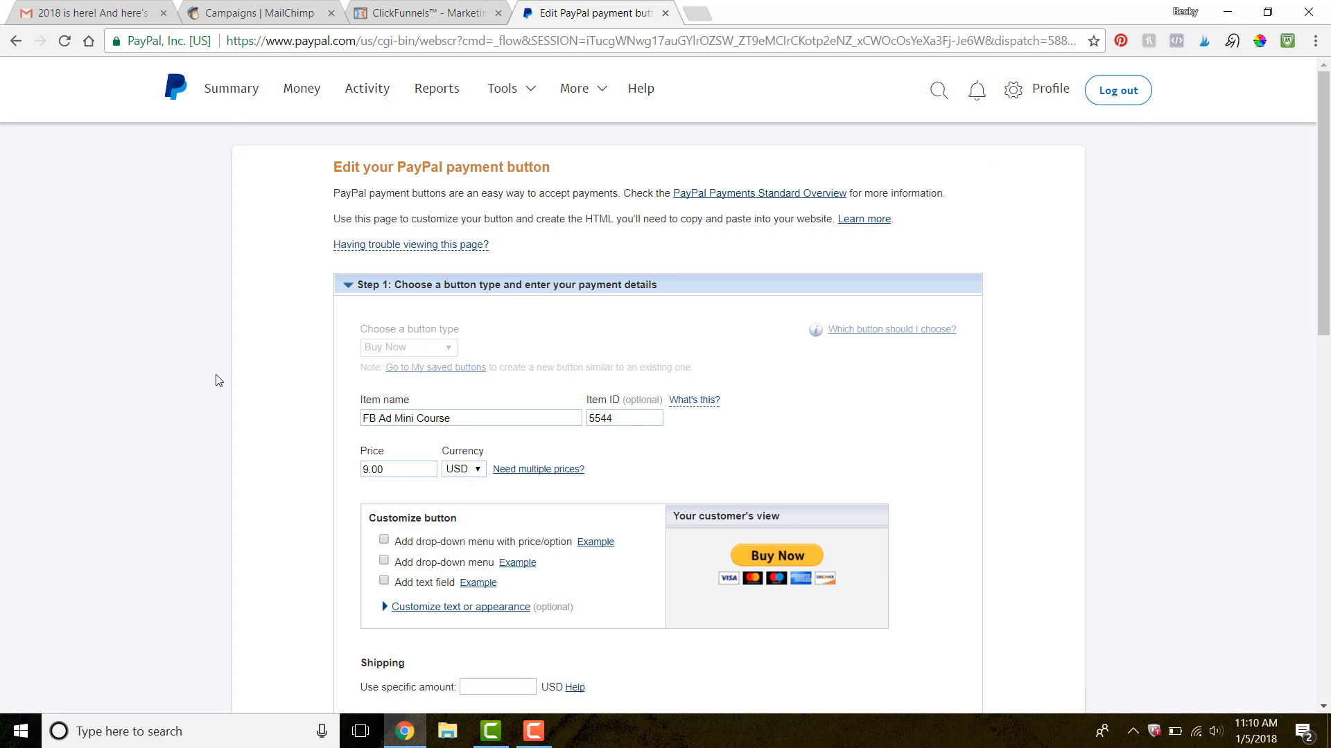
Examine the PayPal button's item name, item ID, price, merchant account and inventory tracking options.
scroll(247, 485, "down", 2)
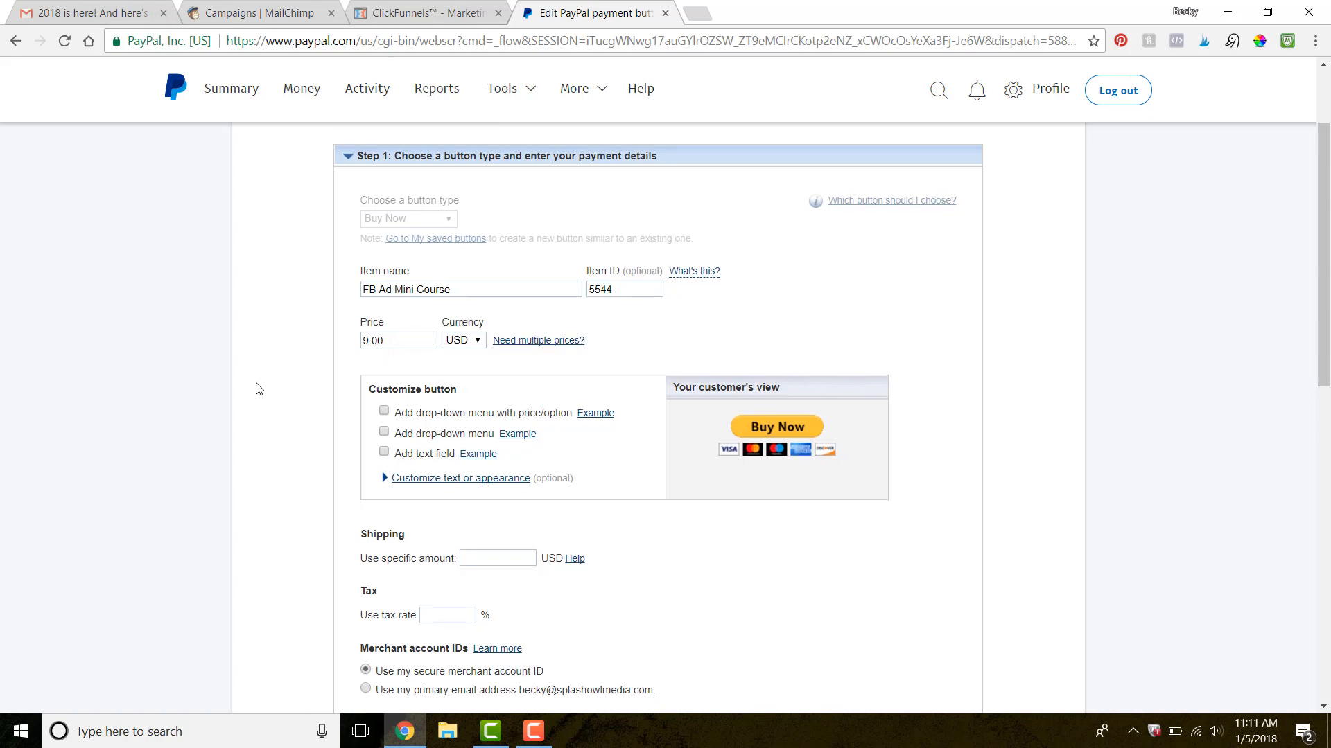
scroll(256, 386, "down", 4)
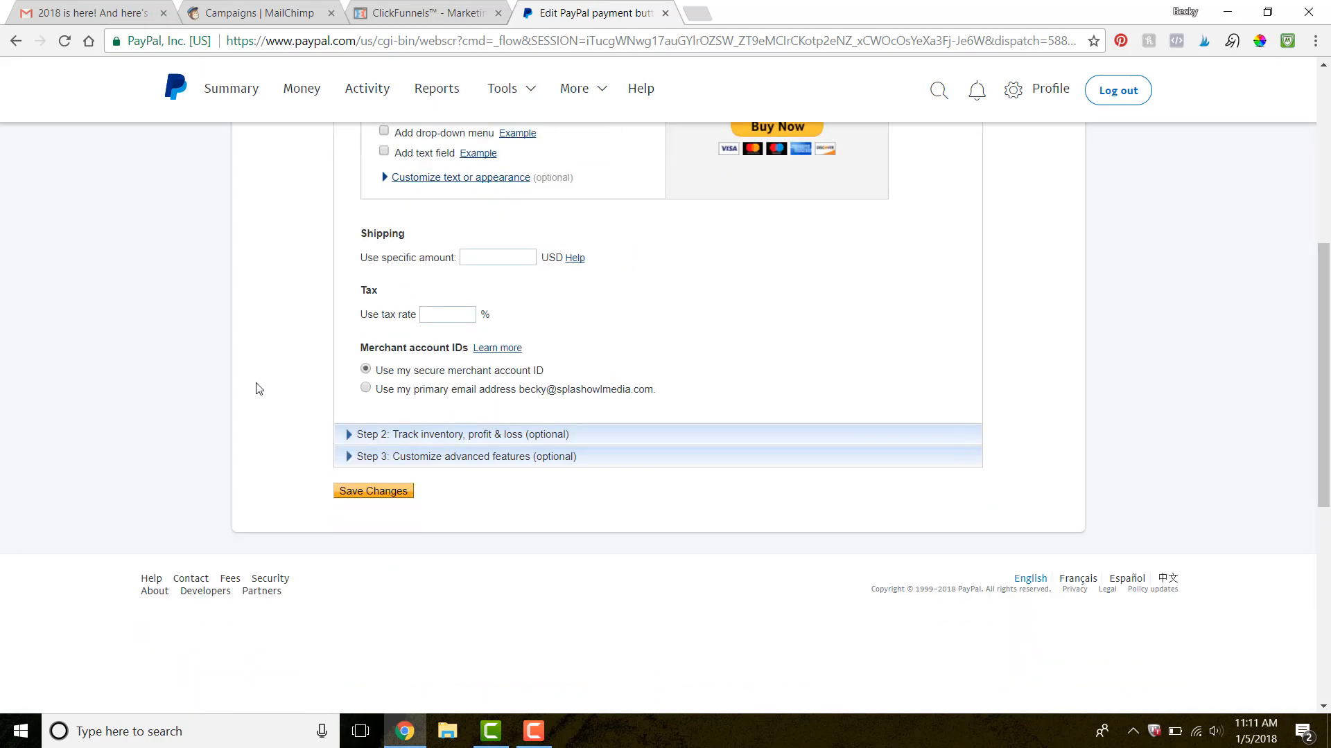
left_click(441, 435)
scroll(444, 445, "down", 6)
scroll(444, 445, "up", 2)
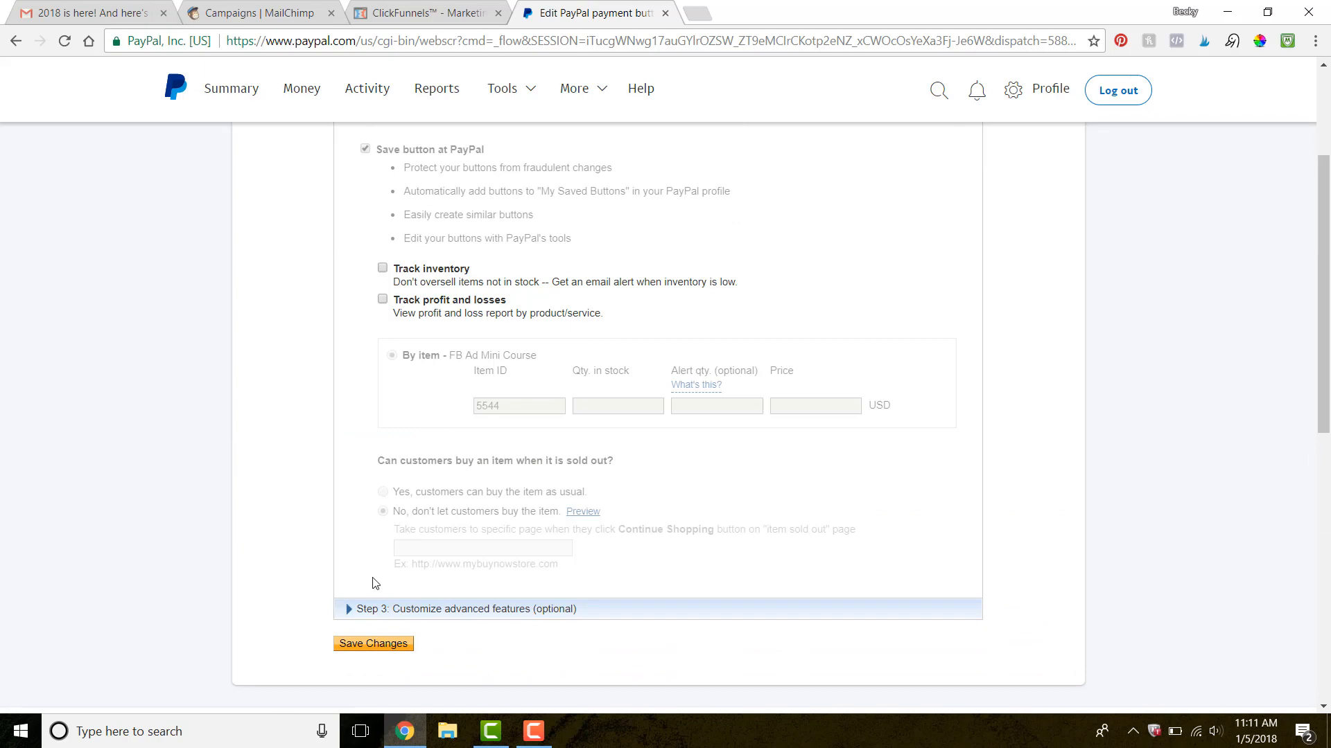
Examine the PayPal button's advanced features, including the cancel and finish checkout URLs and the notify_url advanced variable.
left_click(381, 609)
scroll(384, 613, "down", 6)
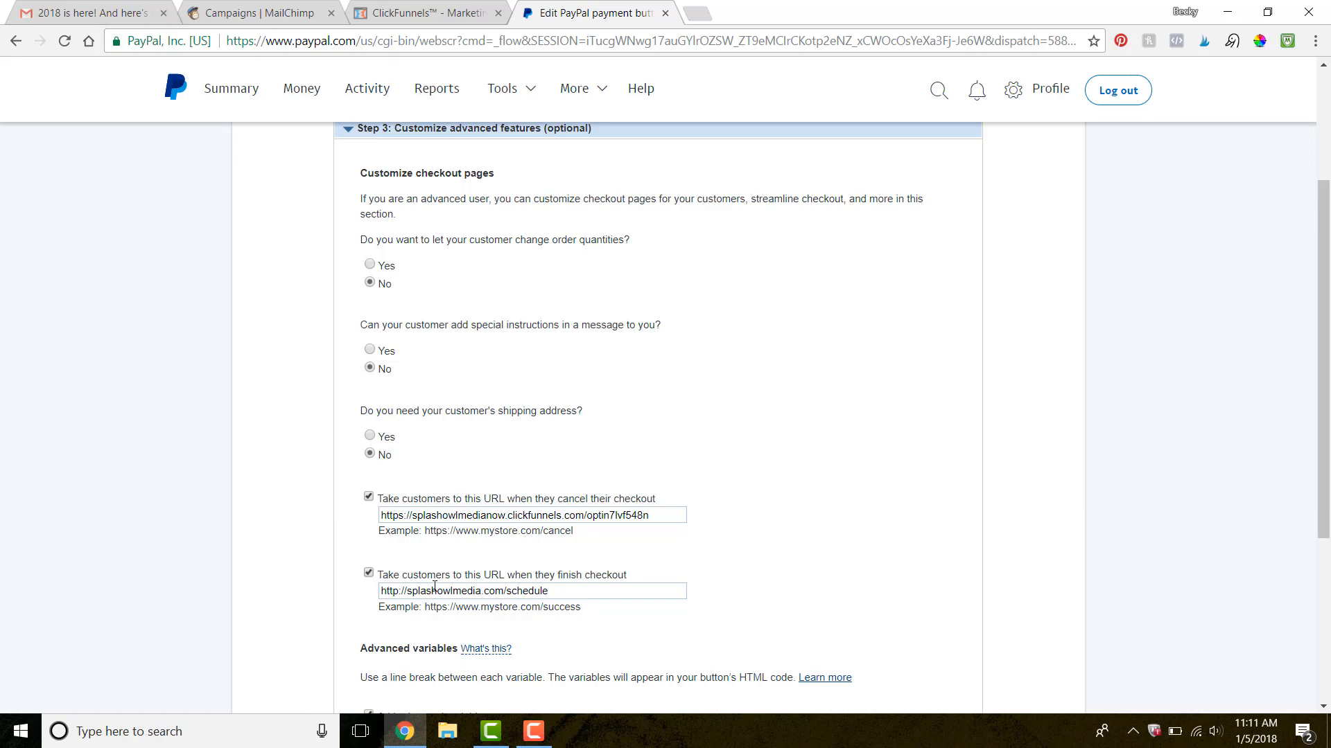
scroll(339, 618, "down", 4)
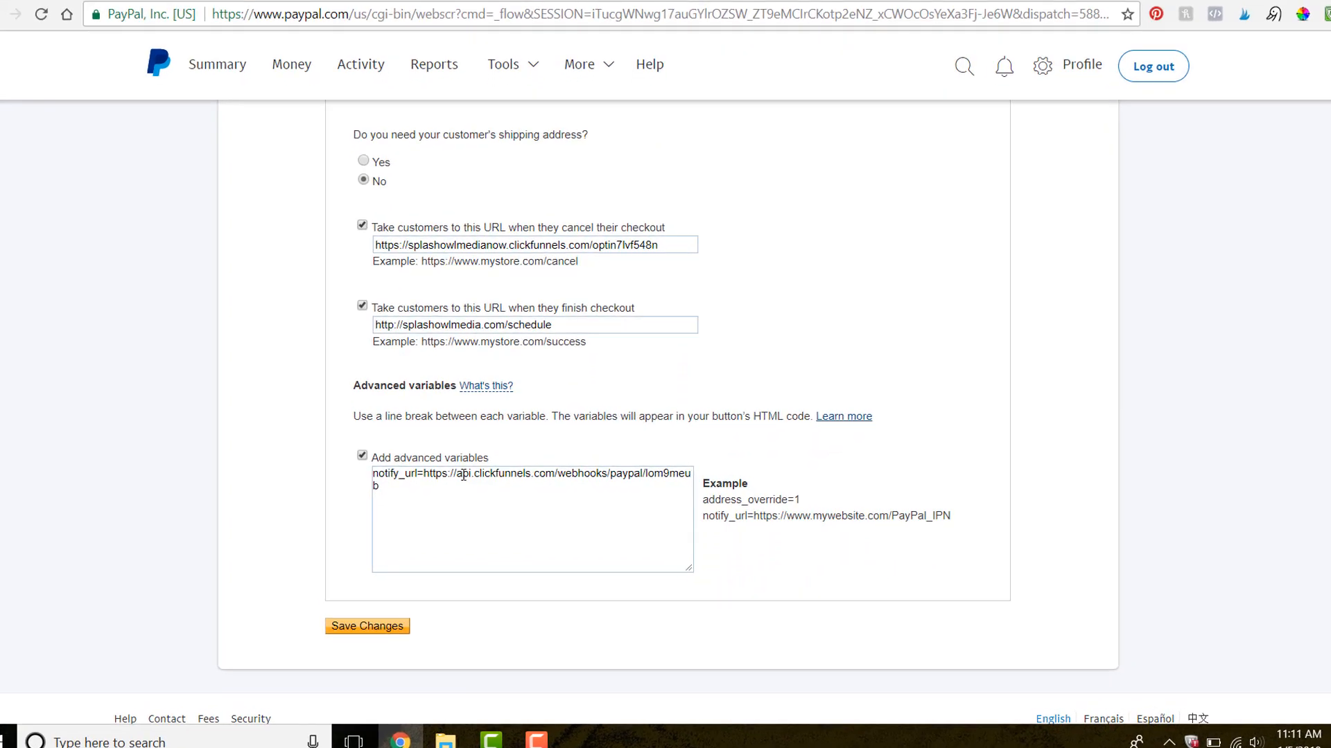
type("b")
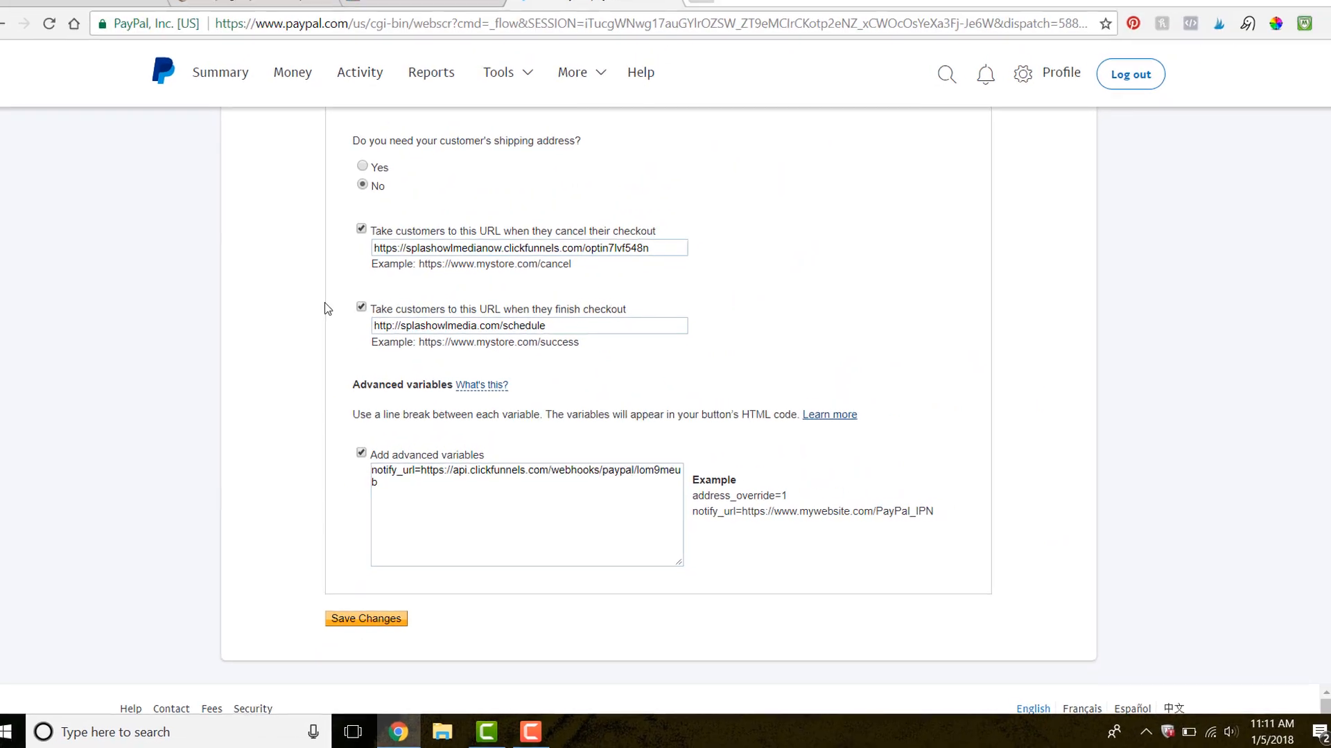
scroll(356, 347, "up", 6)
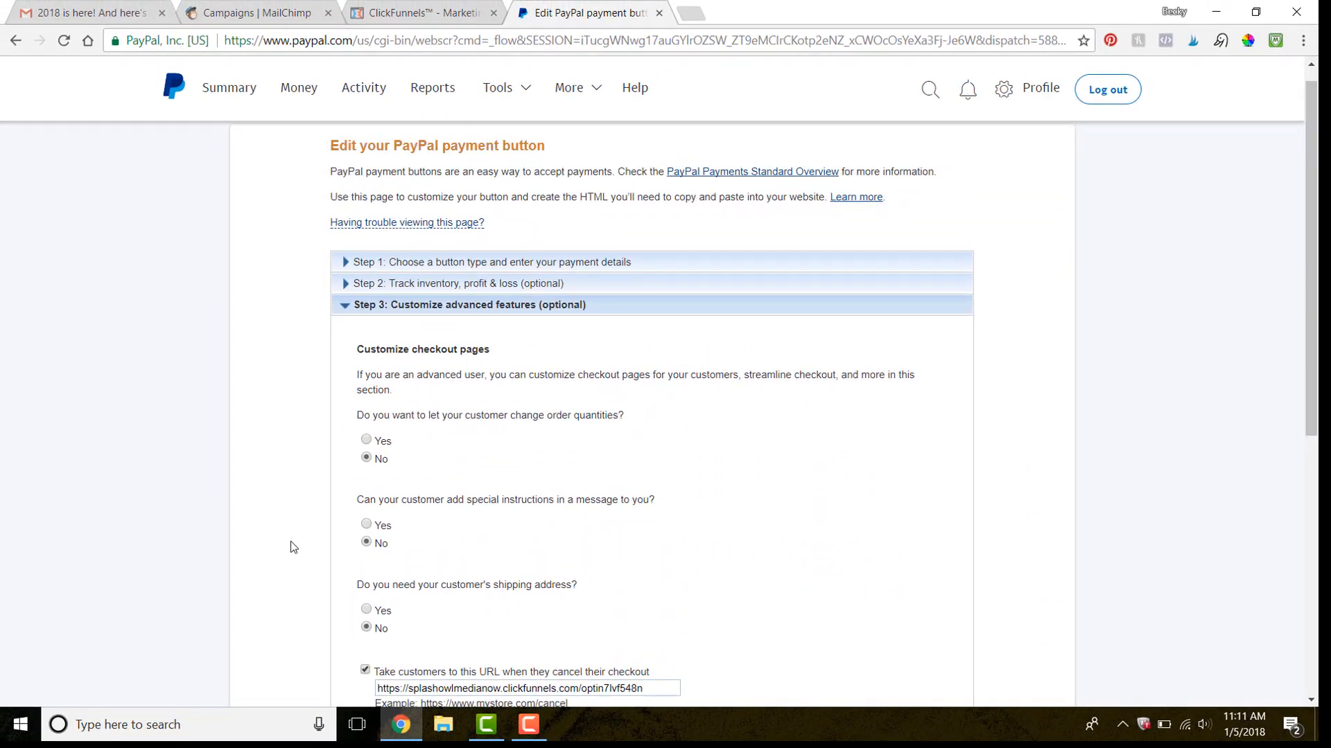
scroll(292, 547, "down", 7)
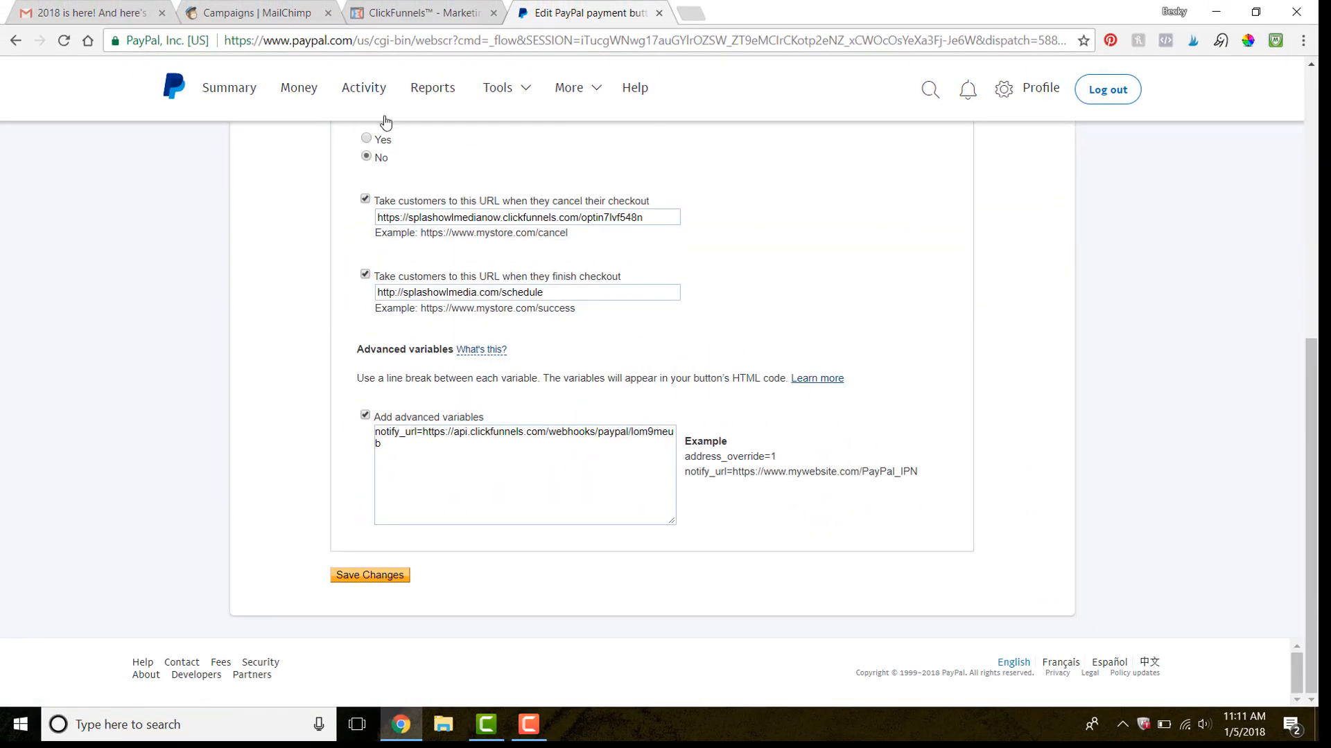
scroll(388, 278, "up", 3)
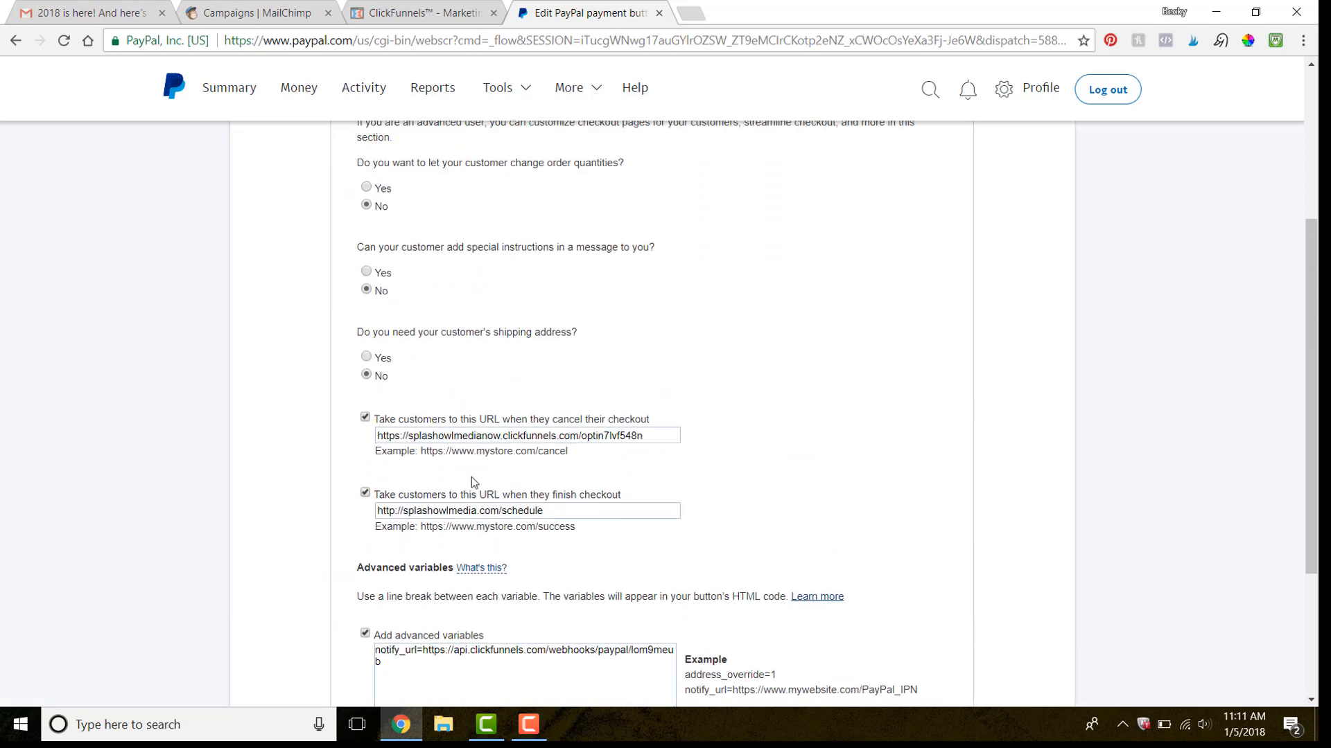
scroll(595, 436, "down", 3)
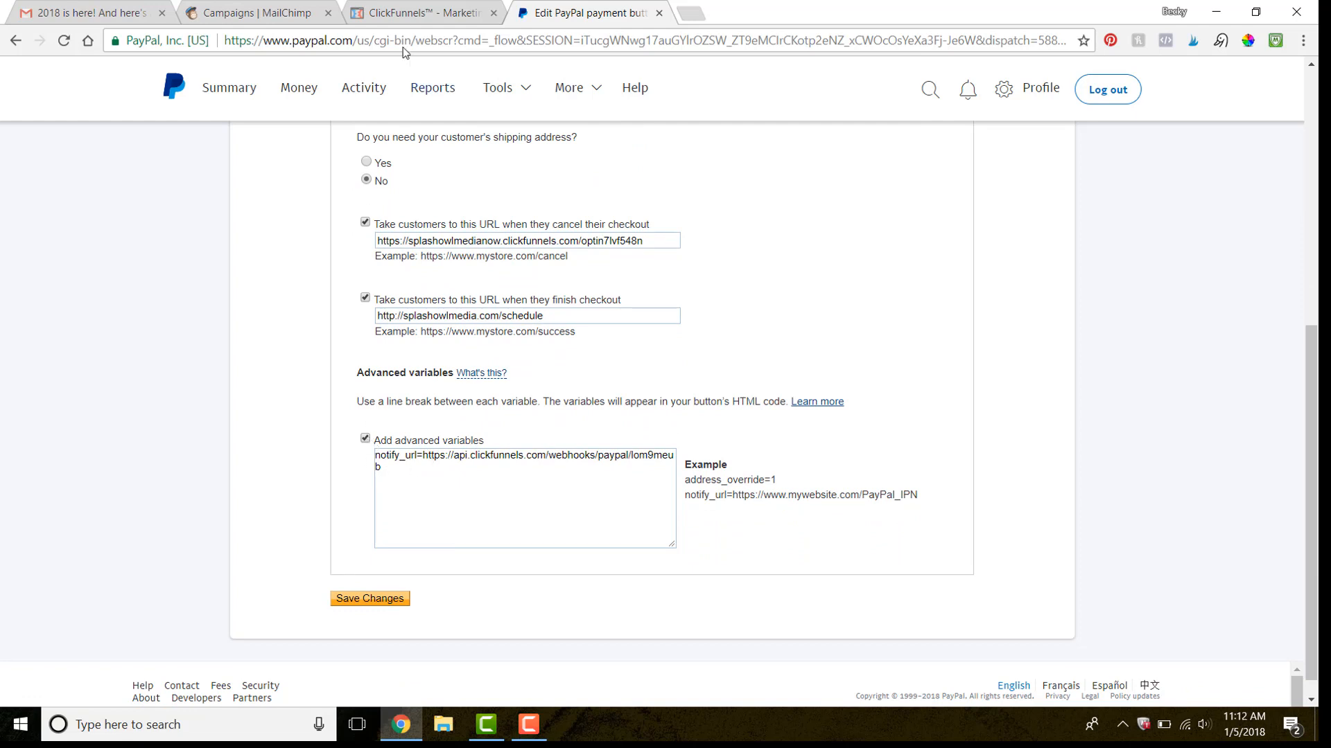
In ClickFunnels, open a blank third-party product form, select its webhook URL and compare it with the PayPal button's advanced variables.
left_click(395, 22)
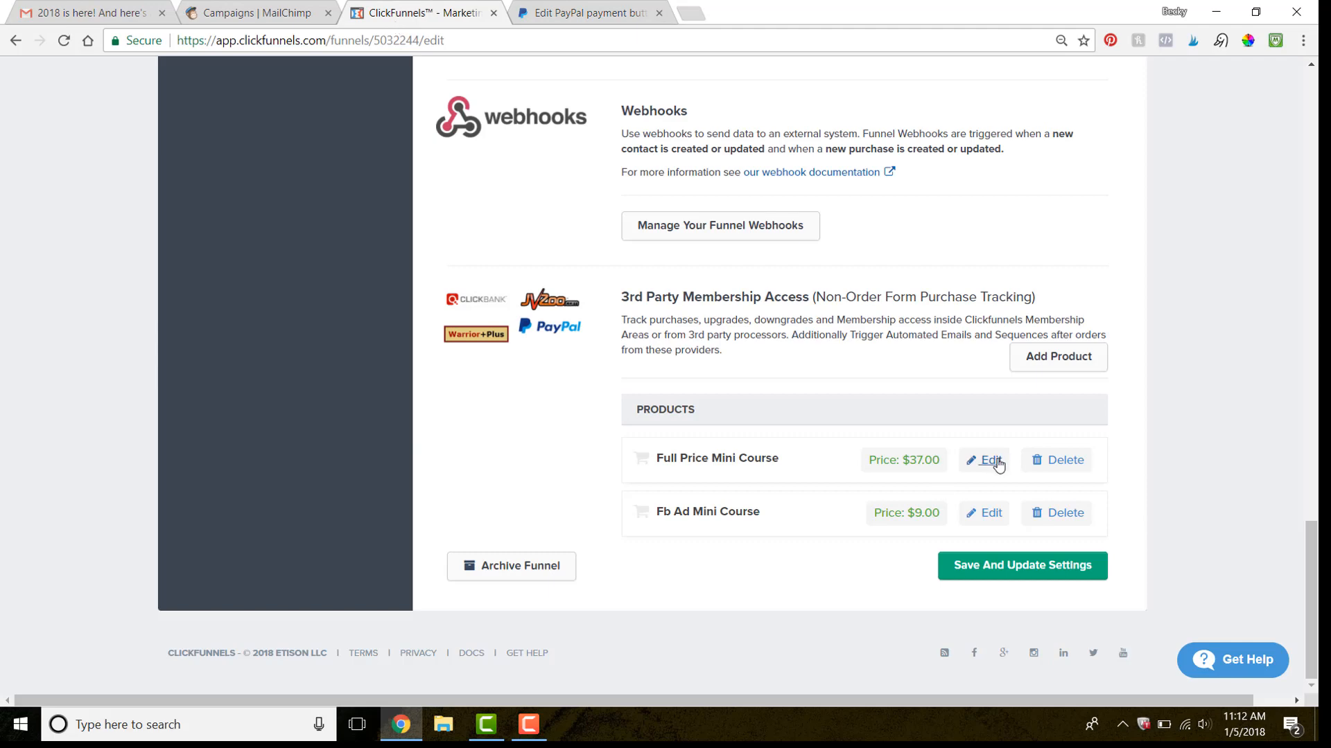
left_click(1051, 370)
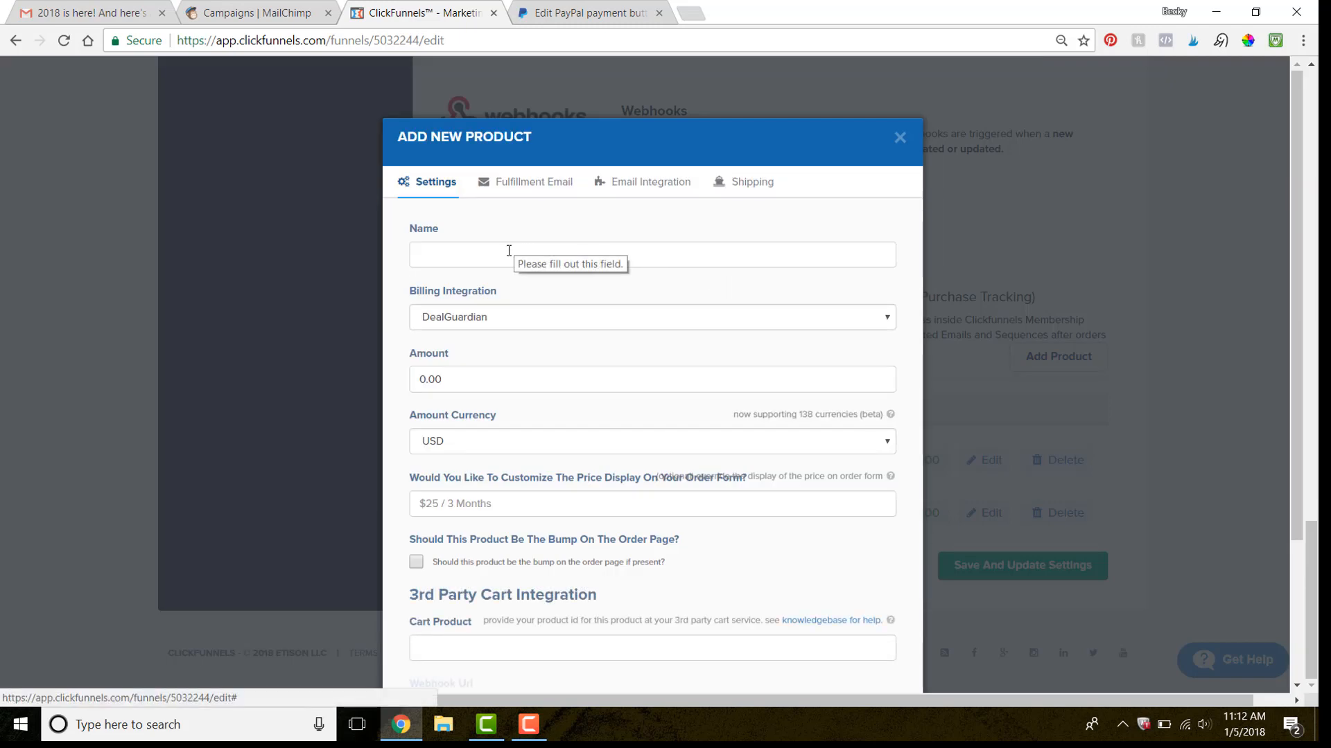
scroll(527, 397, "down", 3)
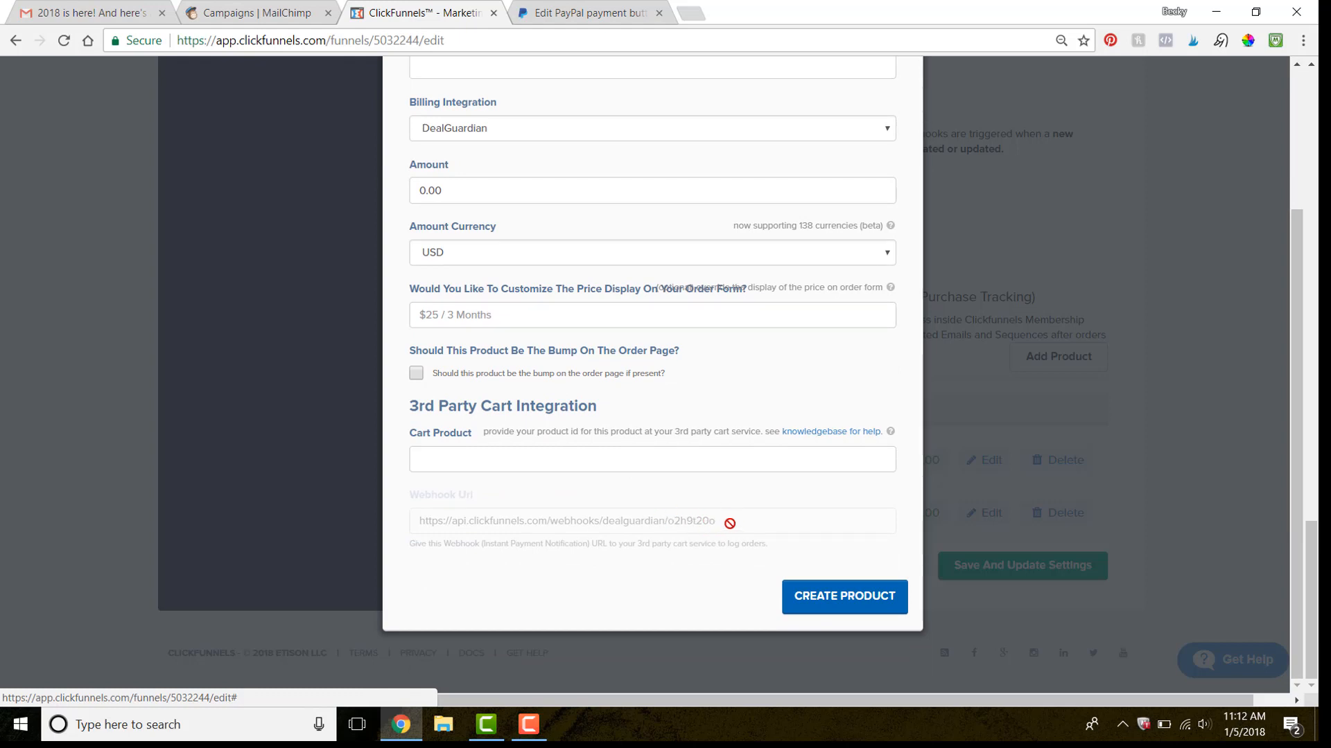
triple_click(720, 520)
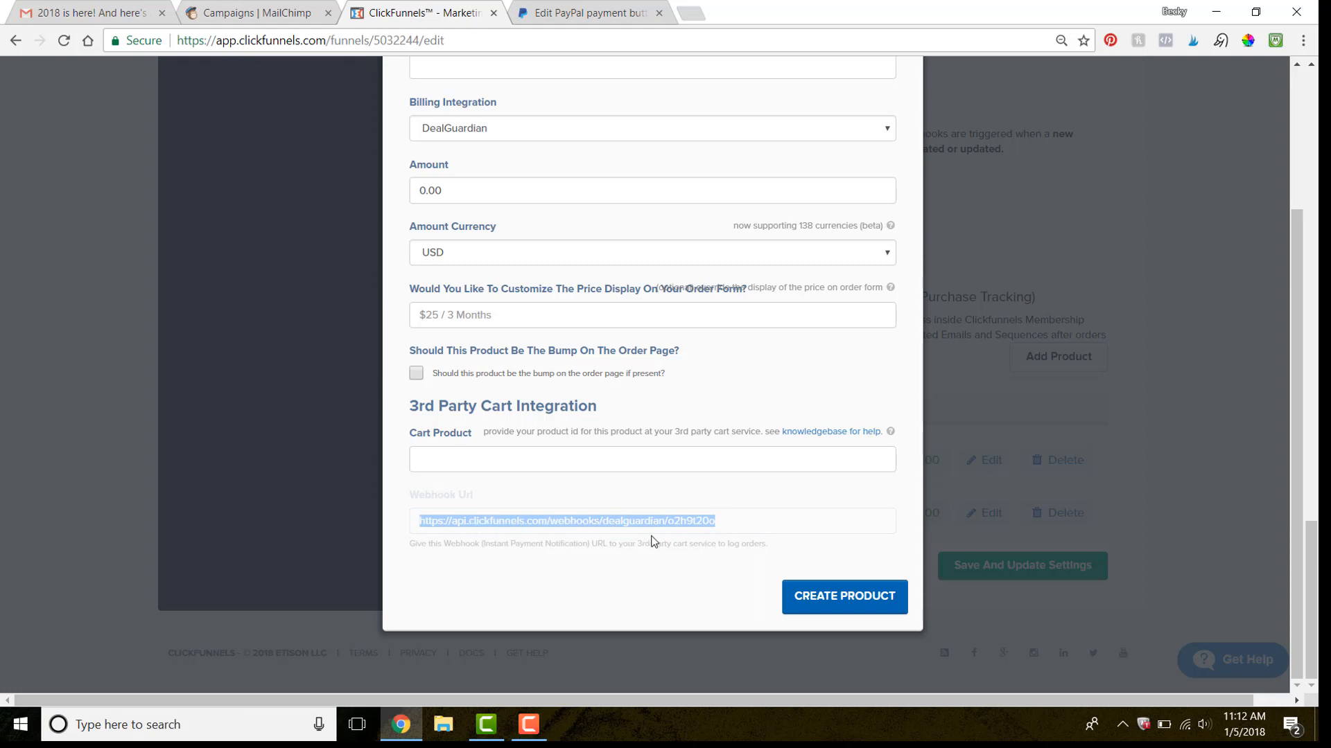
left_click(557, 21)
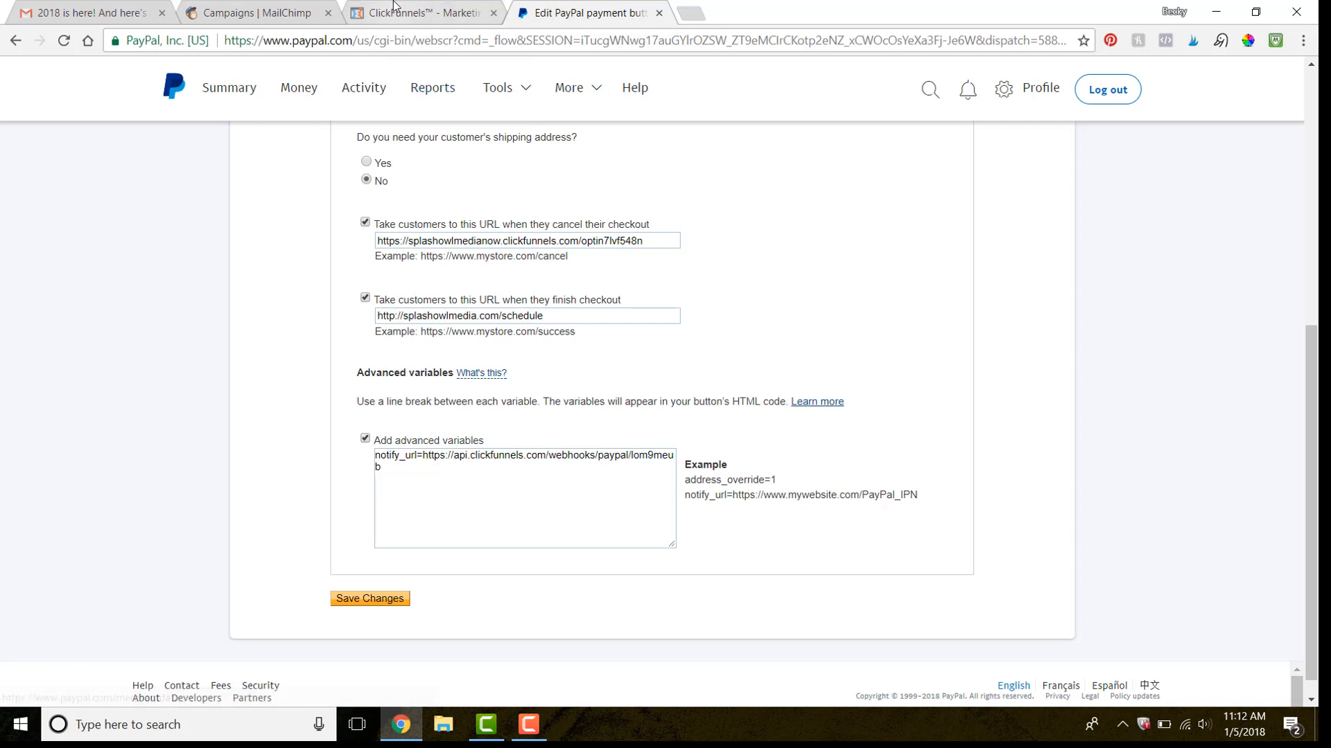
left_click(416, 13)
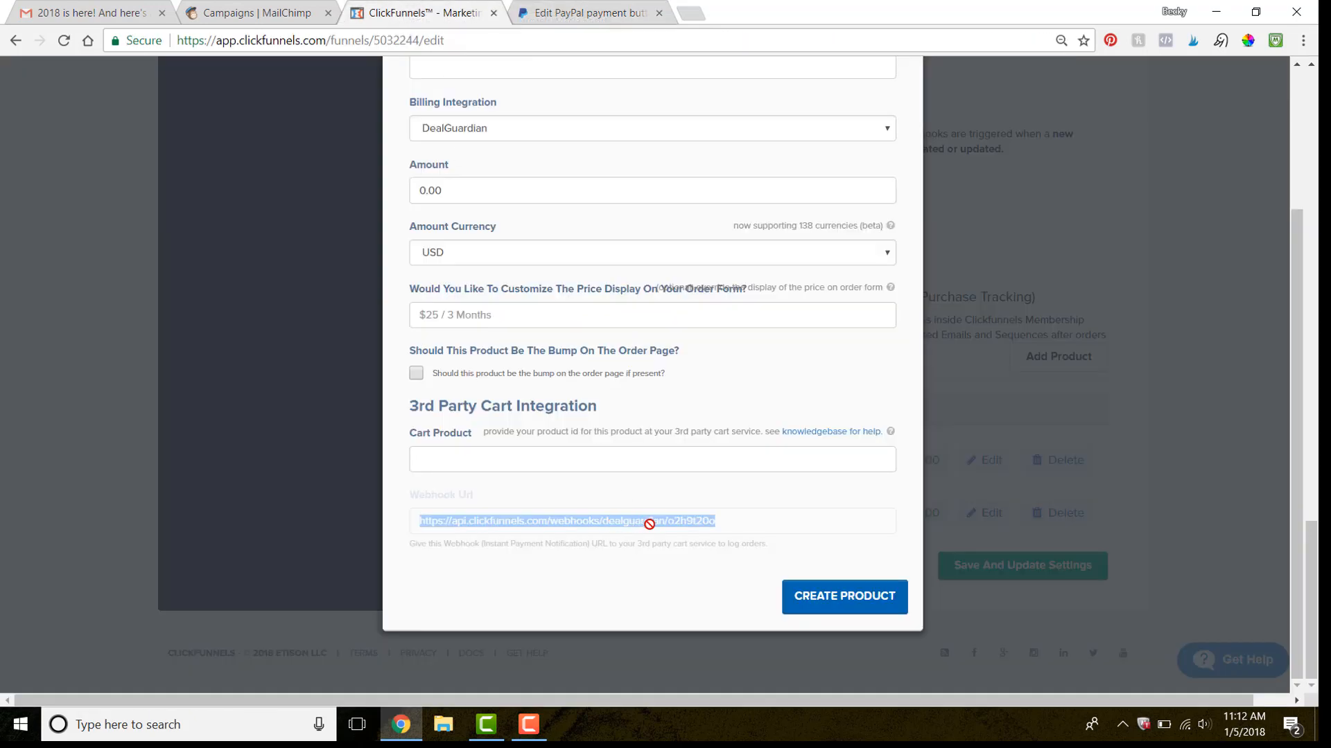
In the new product form, select PayPal as the billing integration, name the product FB Ad Mini Course and set the amount to 9.00.
scroll(585, 377, "up", 3)
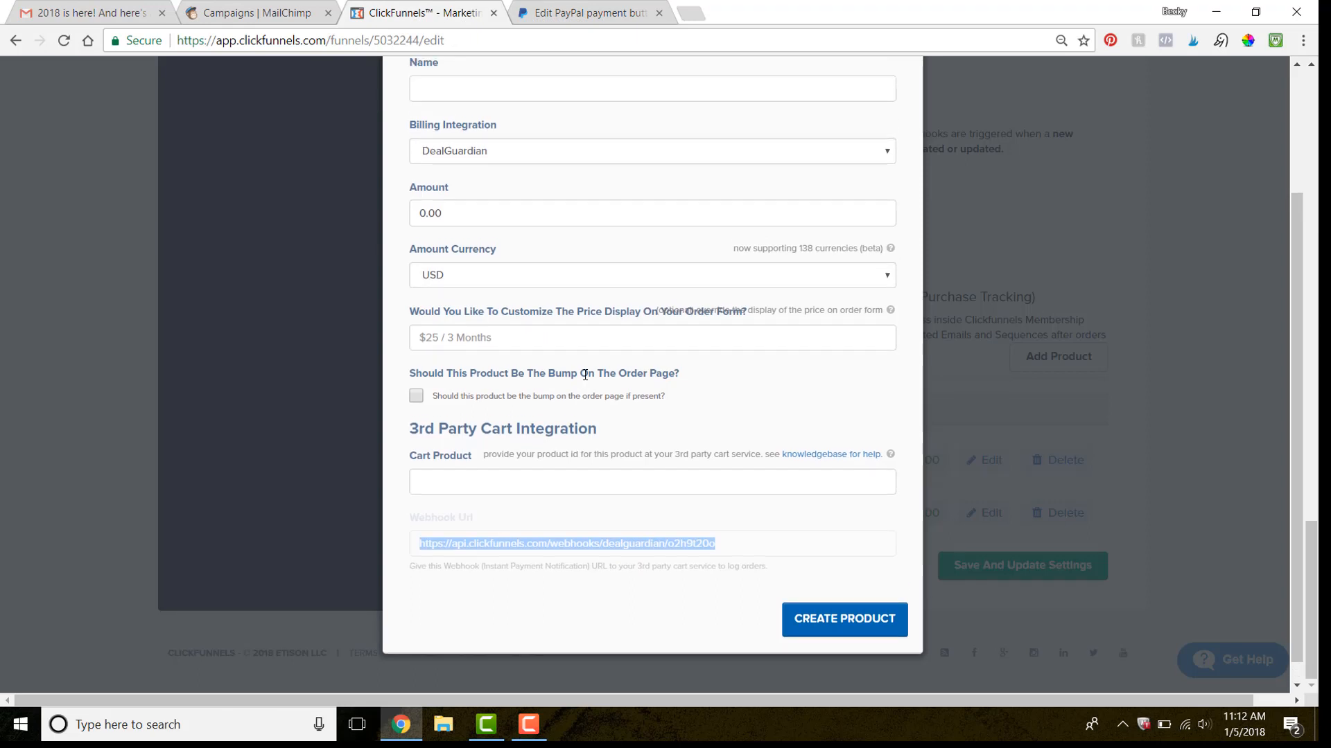
left_click(464, 318)
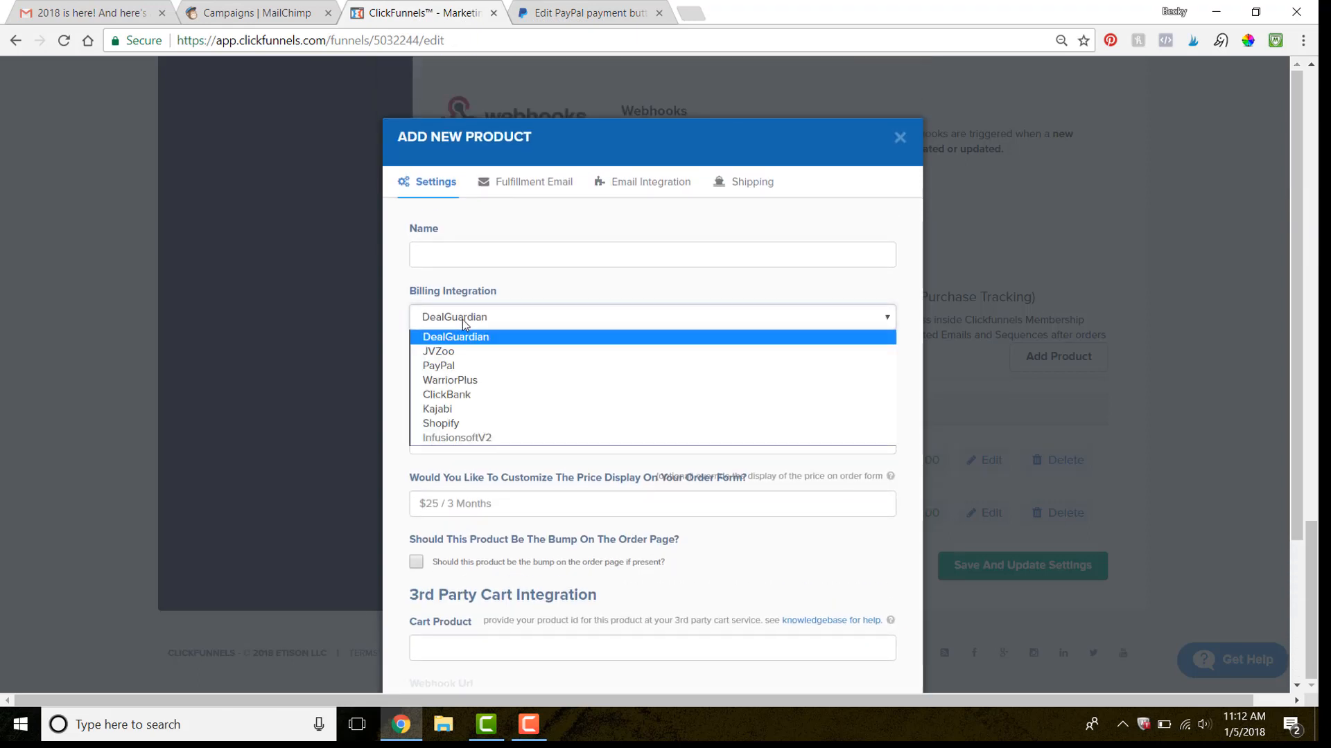
left_click(452, 366)
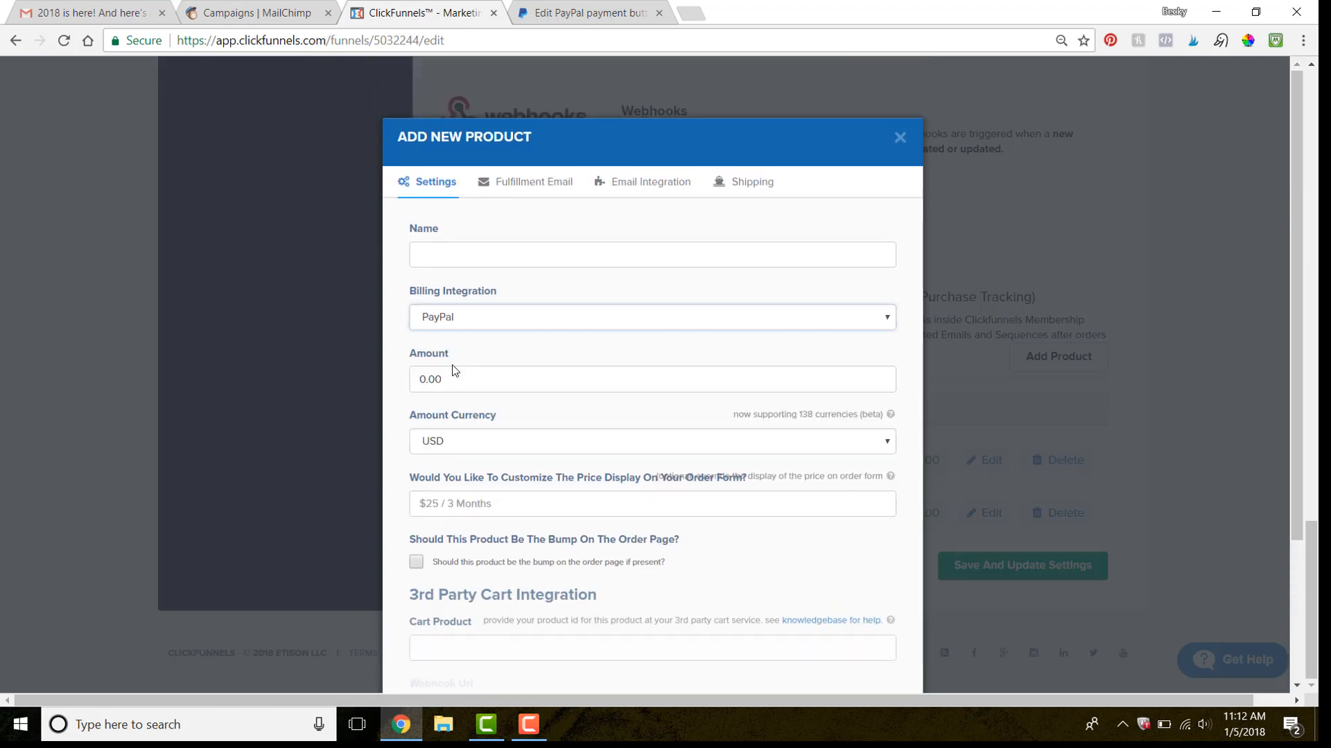
left_click(438, 251)
type("Fb")
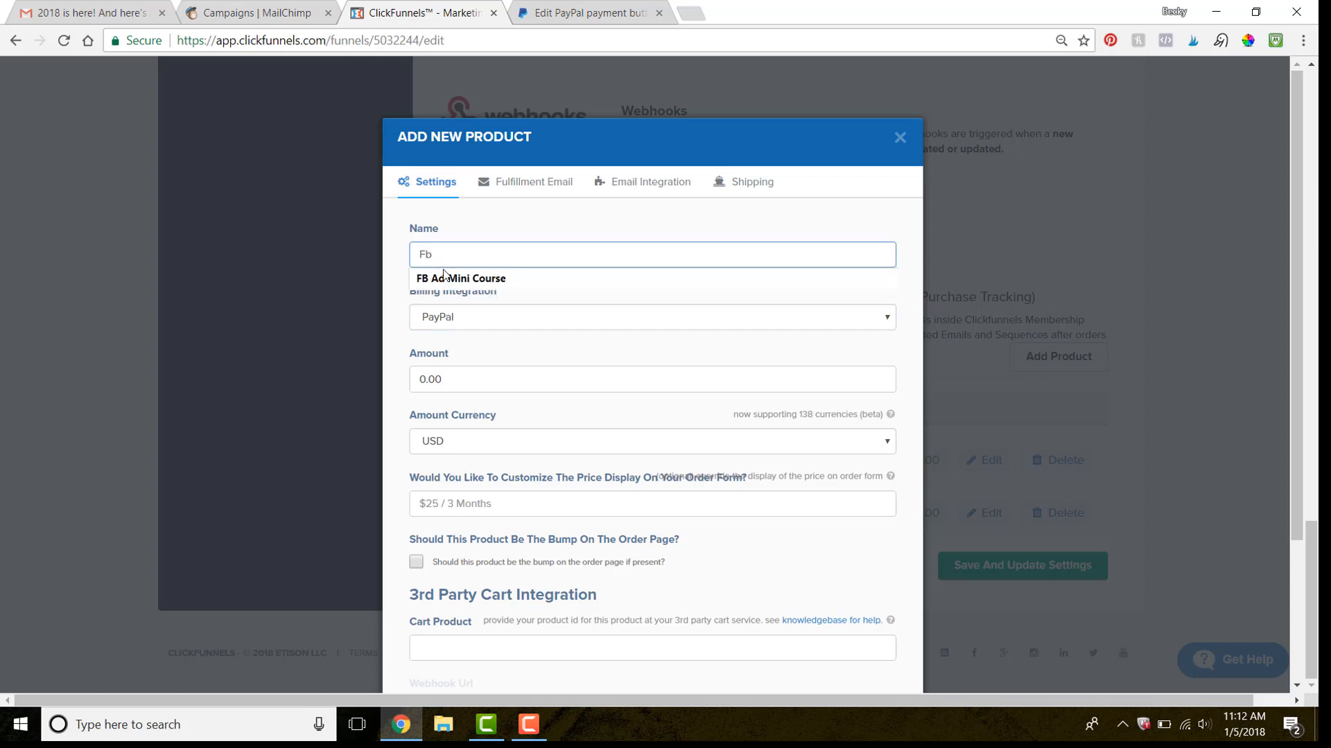
left_click(443, 278)
double_click(444, 381)
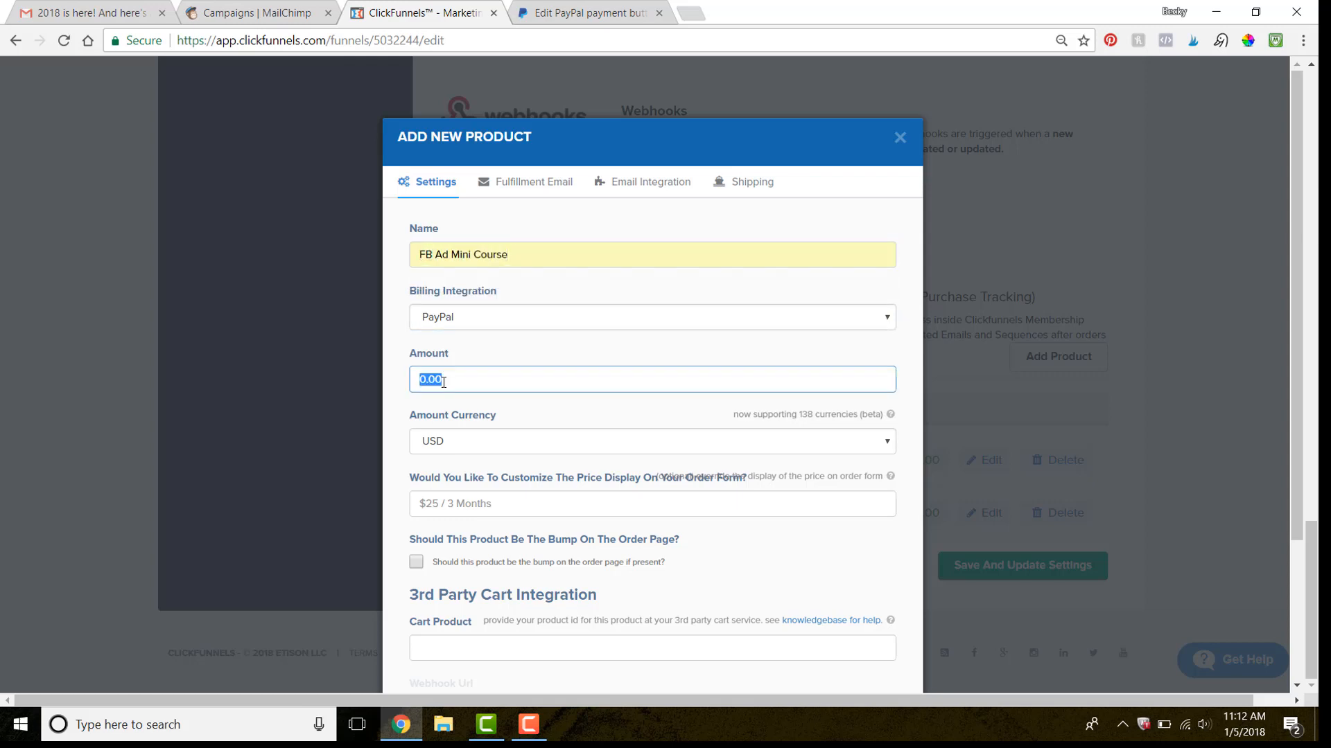
type("9")
left_click(434, 405)
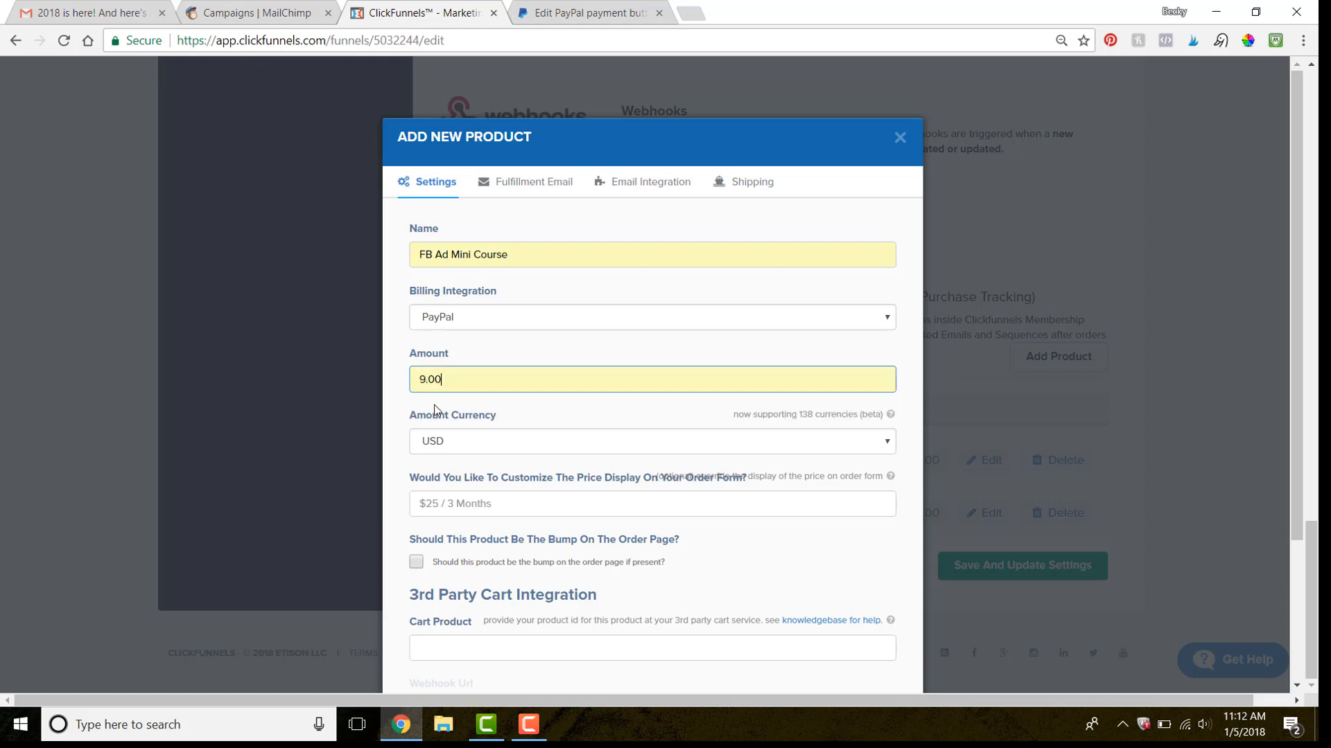
Enter 5544 as the cart product ID and compare the form's PayPal webhook URL with the PayPal button's advanced variables.
scroll(441, 551, "down", 3)
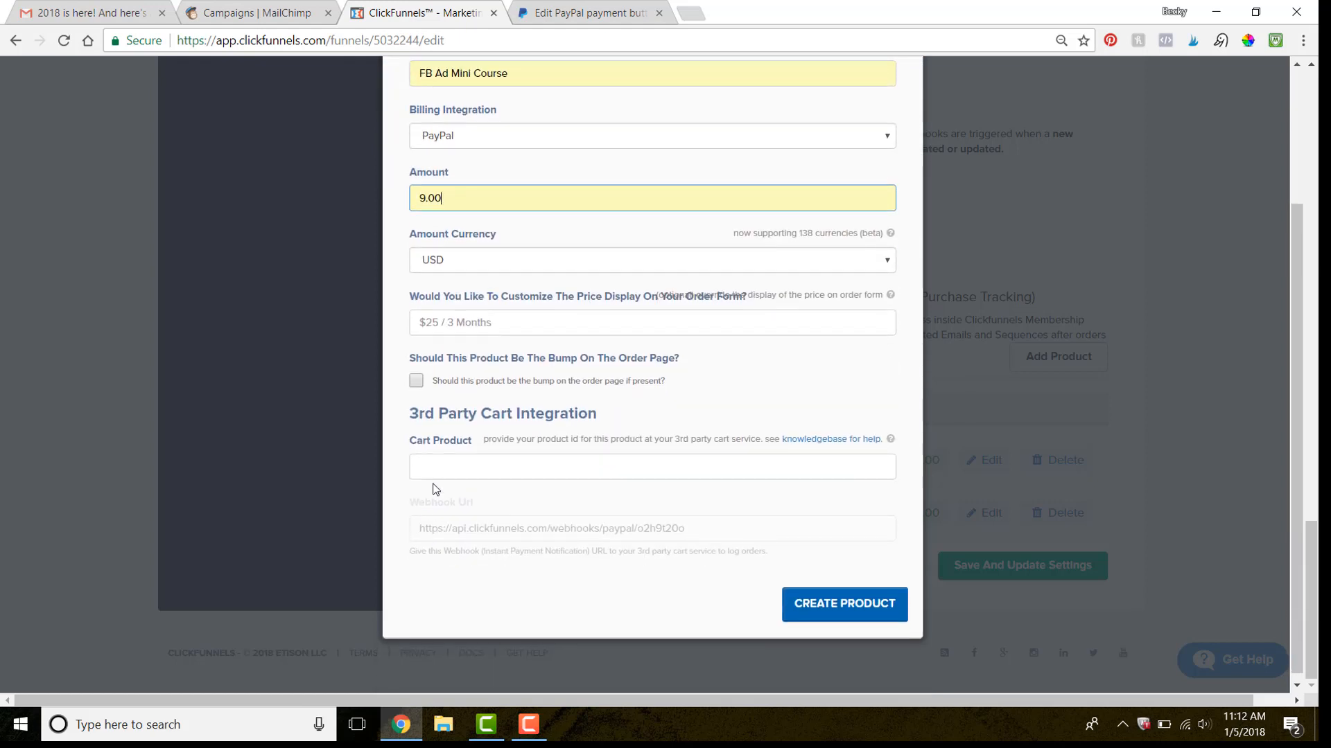
left_click(443, 467)
type("554")
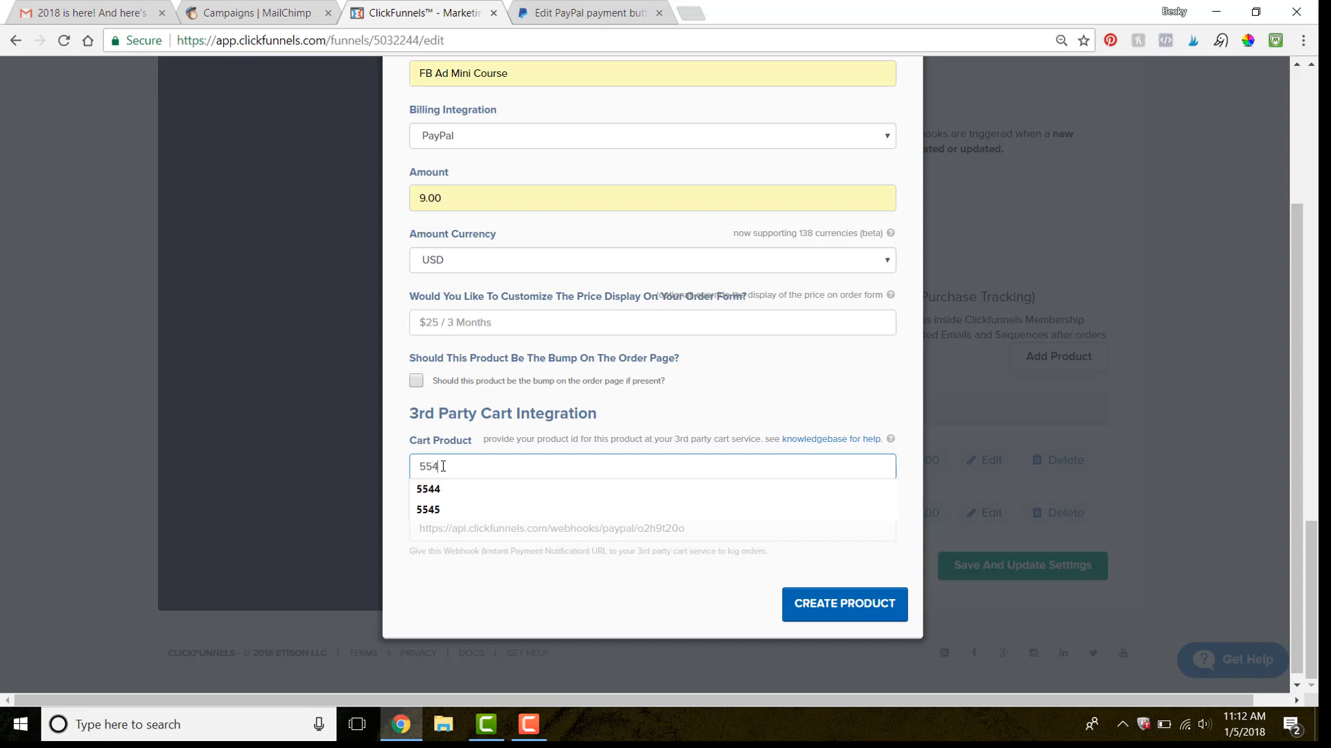
type("4")
left_click(409, 449)
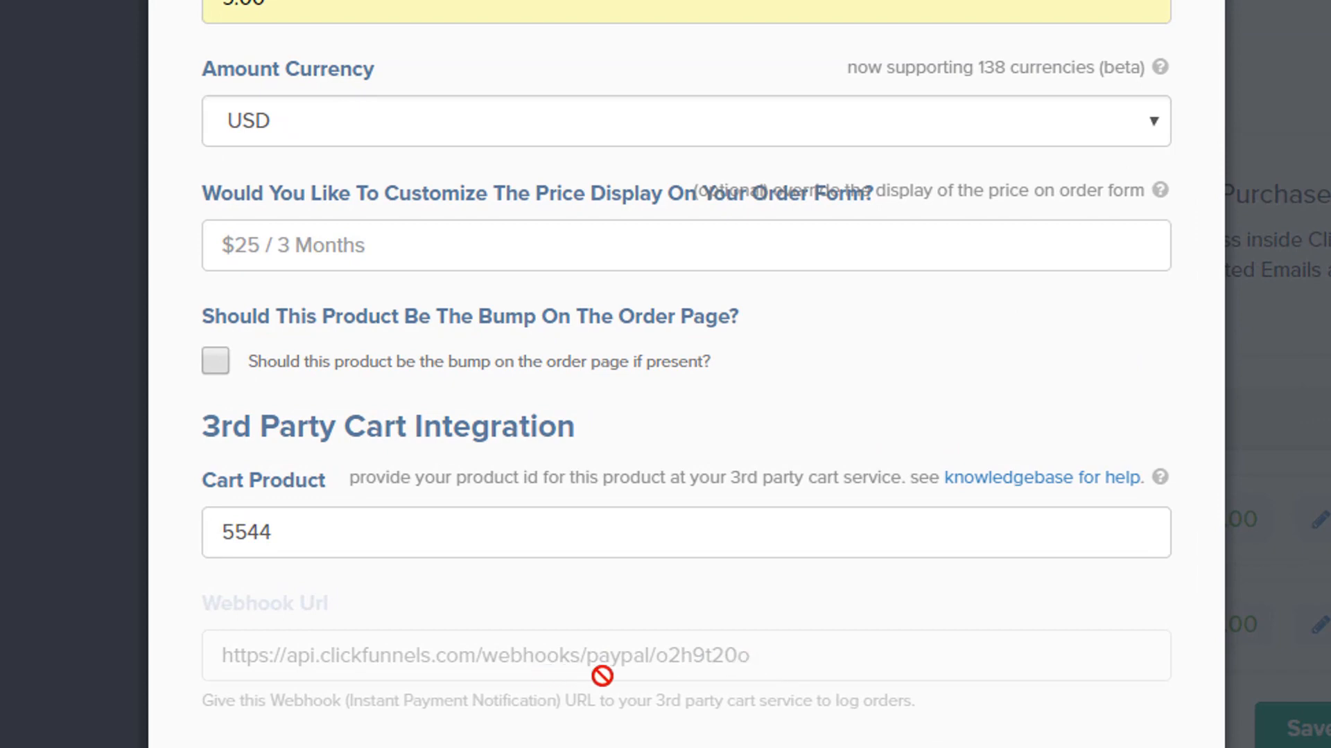
left_click(729, 657)
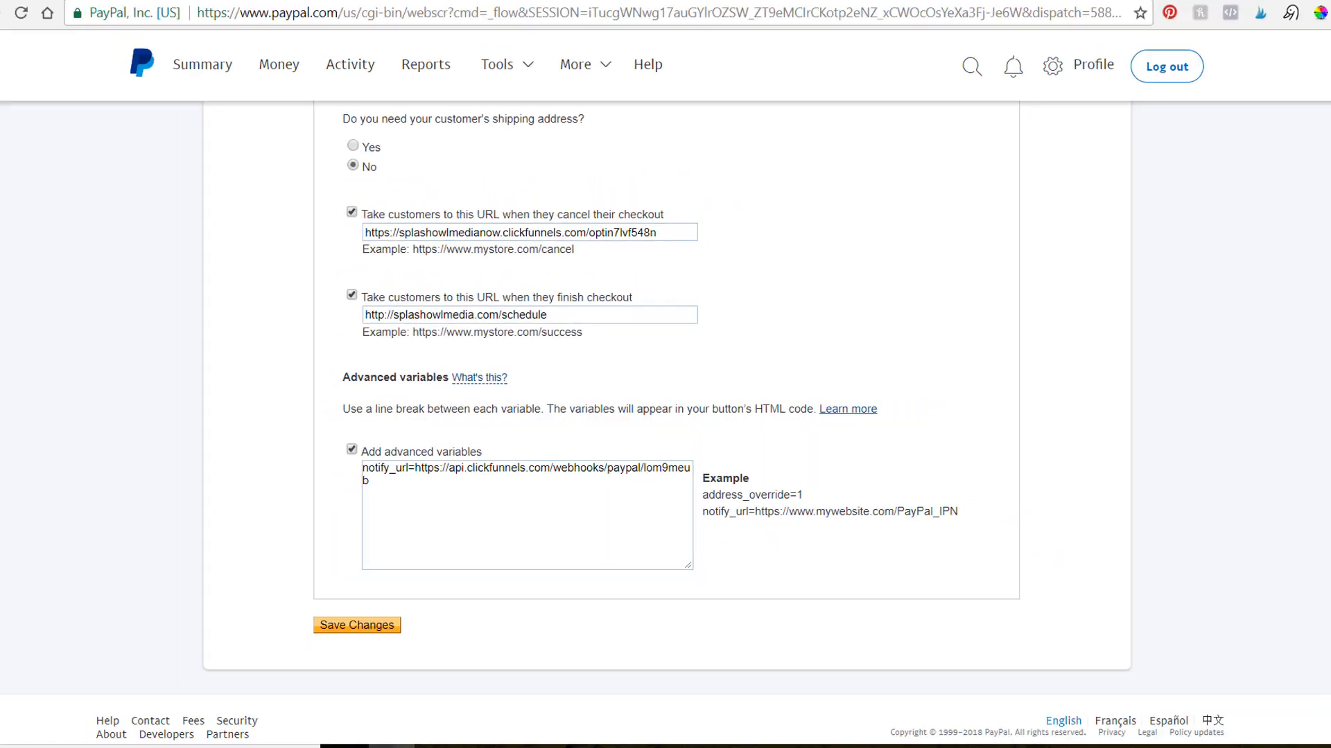
Save the PayPal button's changes and select its generated email payment link.
mouse_move(490, 381)
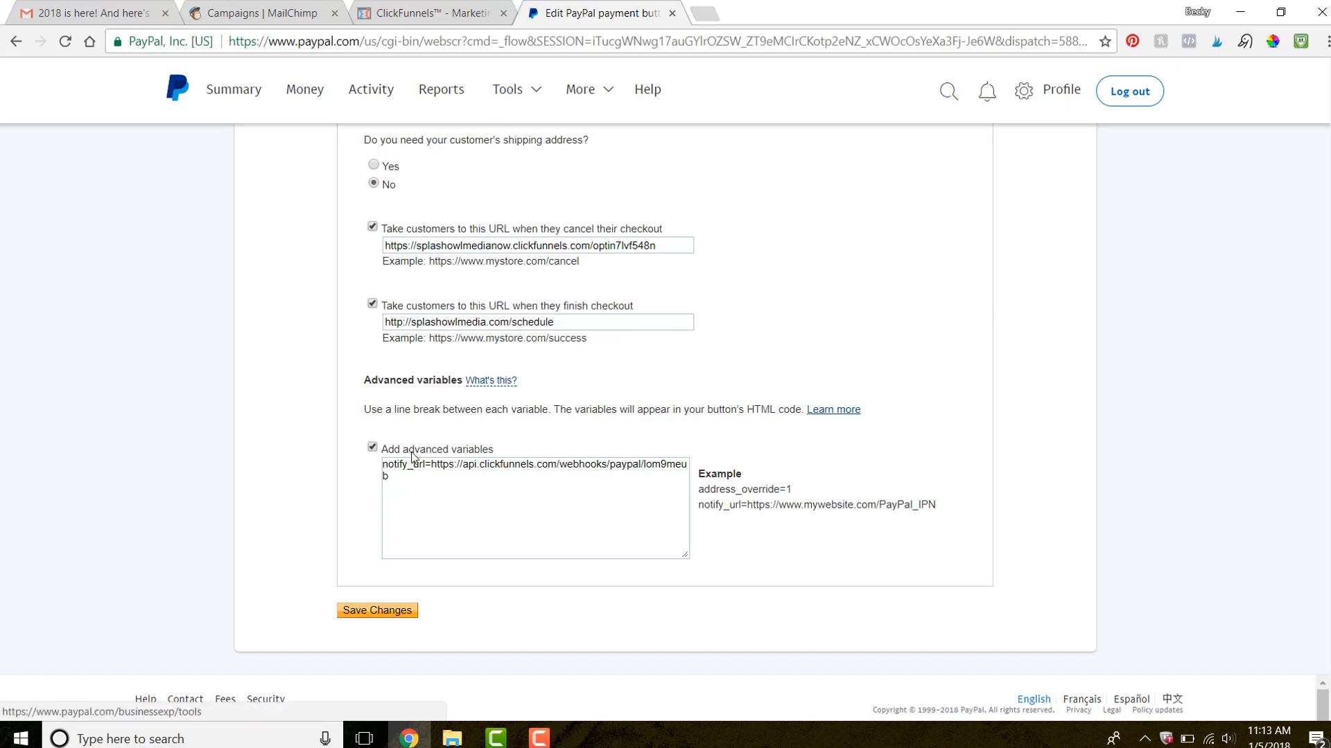
left_click(373, 612)
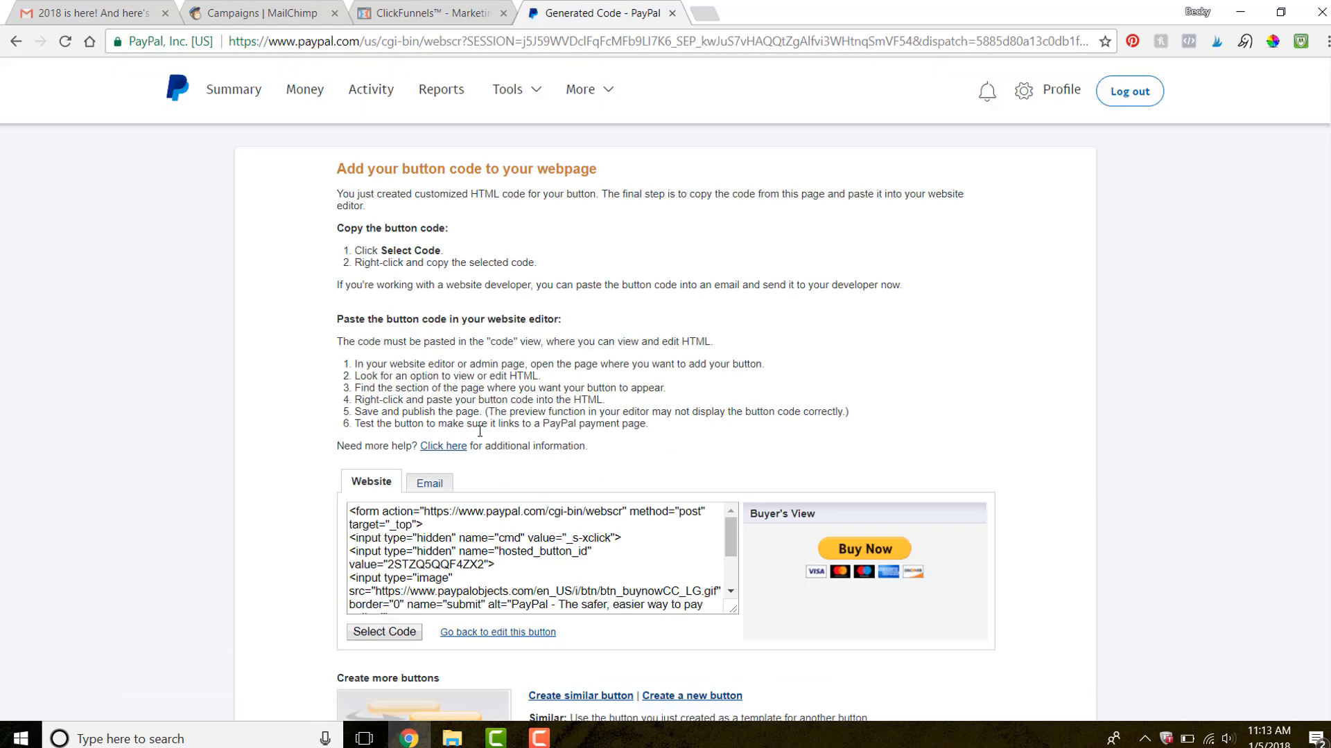
scroll(577, 501, "down", 3)
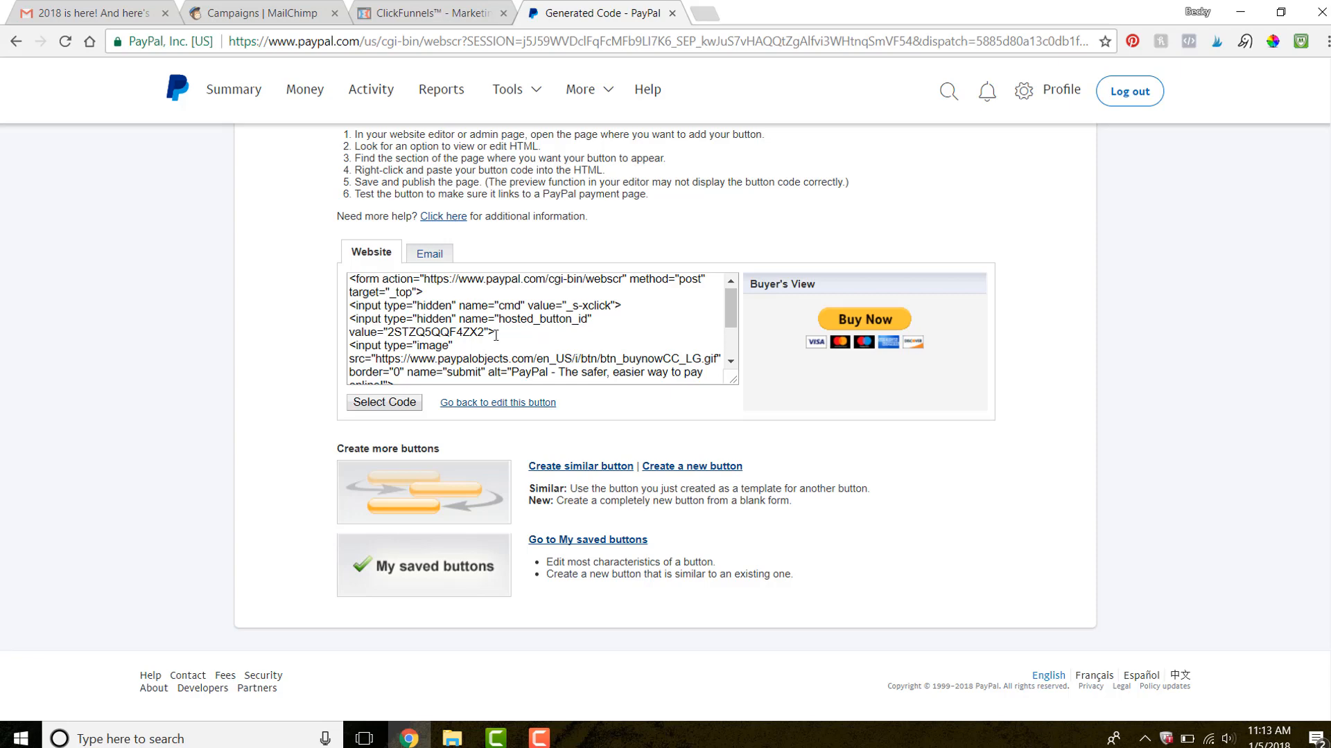
left_click(431, 254)
triple_click(419, 288)
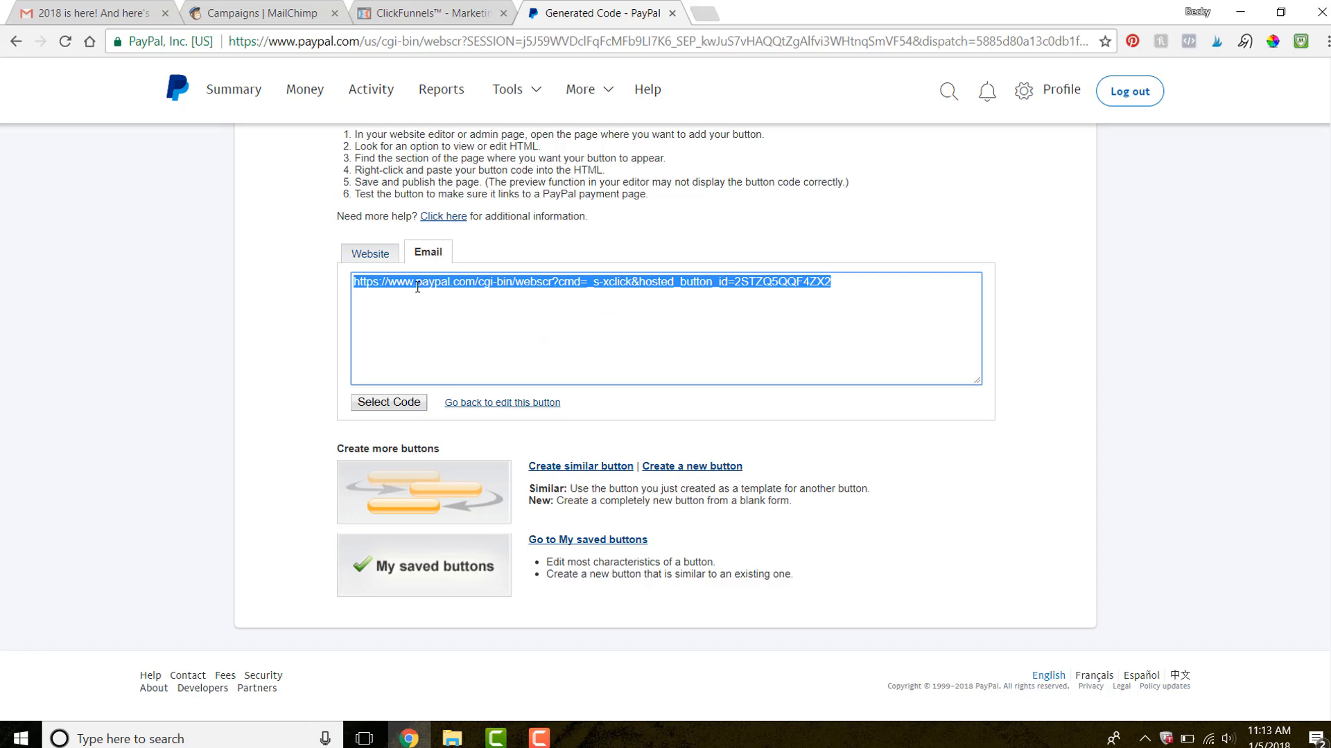
In ClickFunnels, close the new product form without creating the product.
left_click(427, 13)
scroll(757, 529, "up", 3)
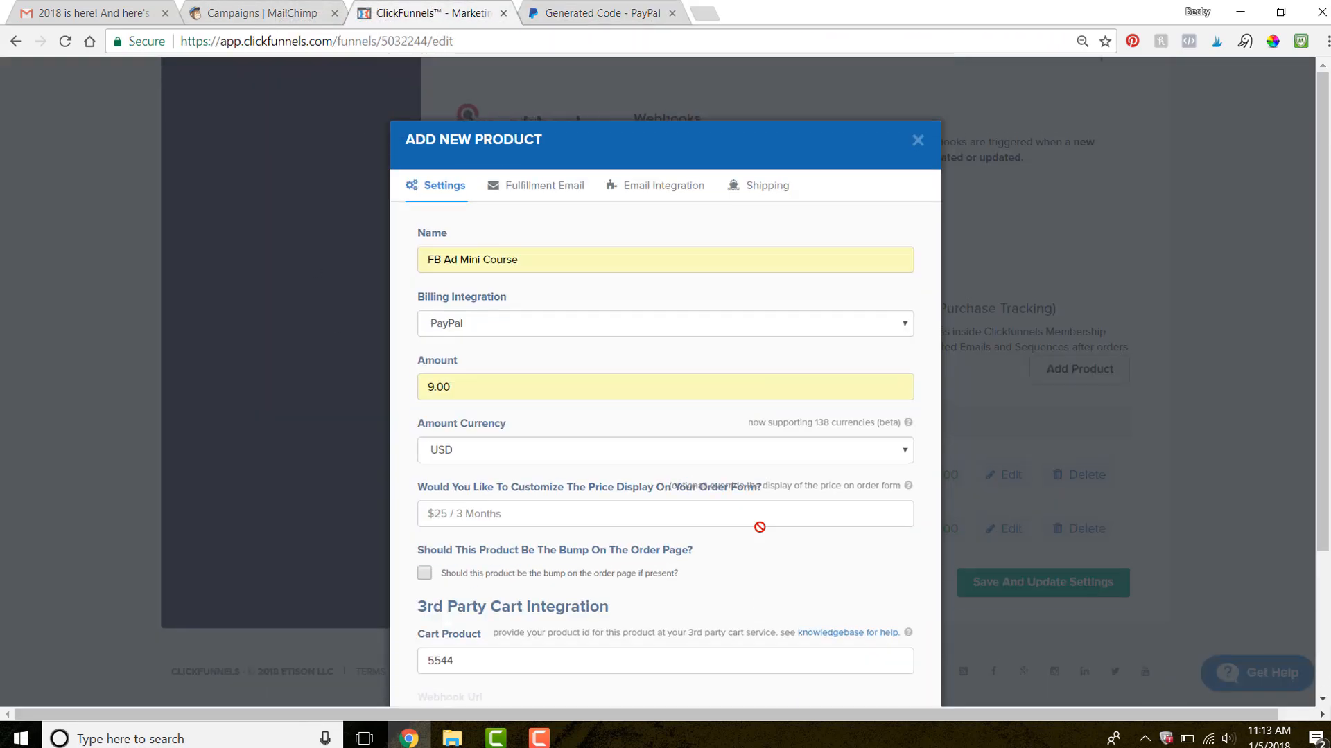
left_click(921, 141)
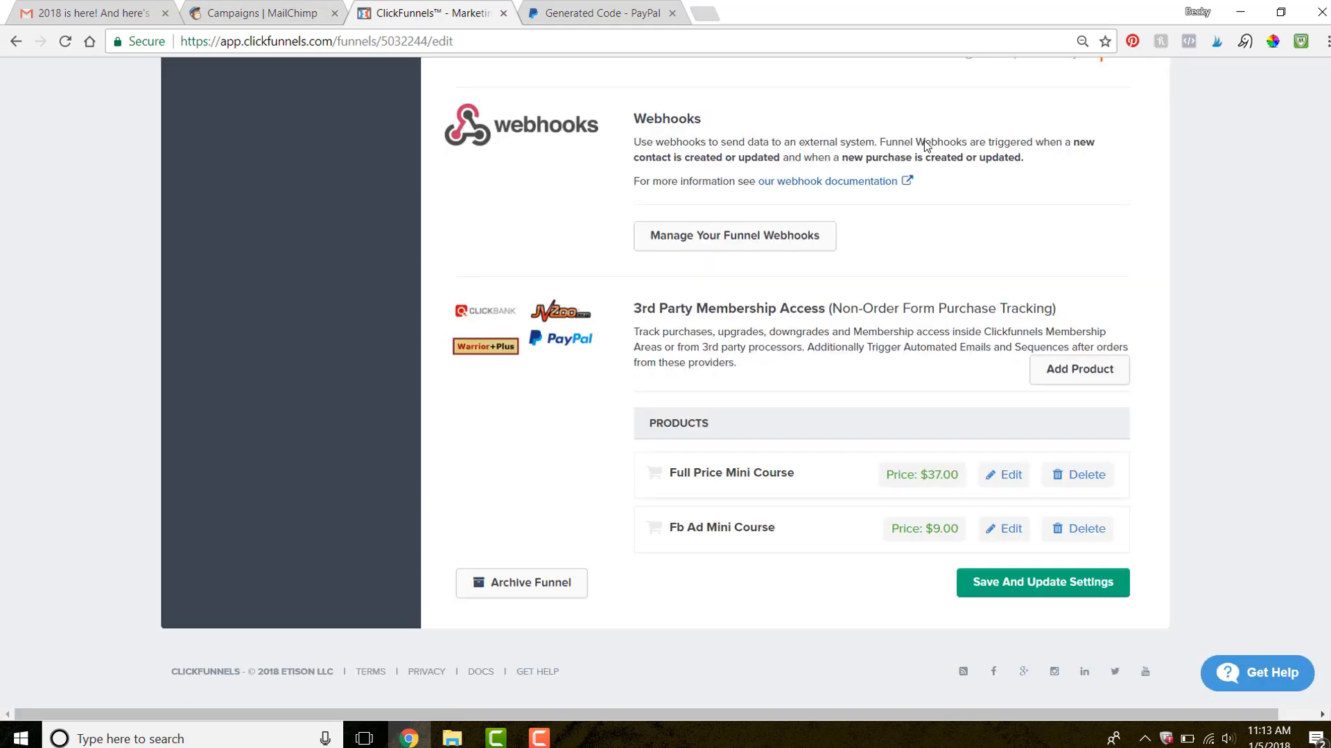
Open the funnel's OTO - Course Discount page in the page editor.
scroll(354, 306, "up", 20)
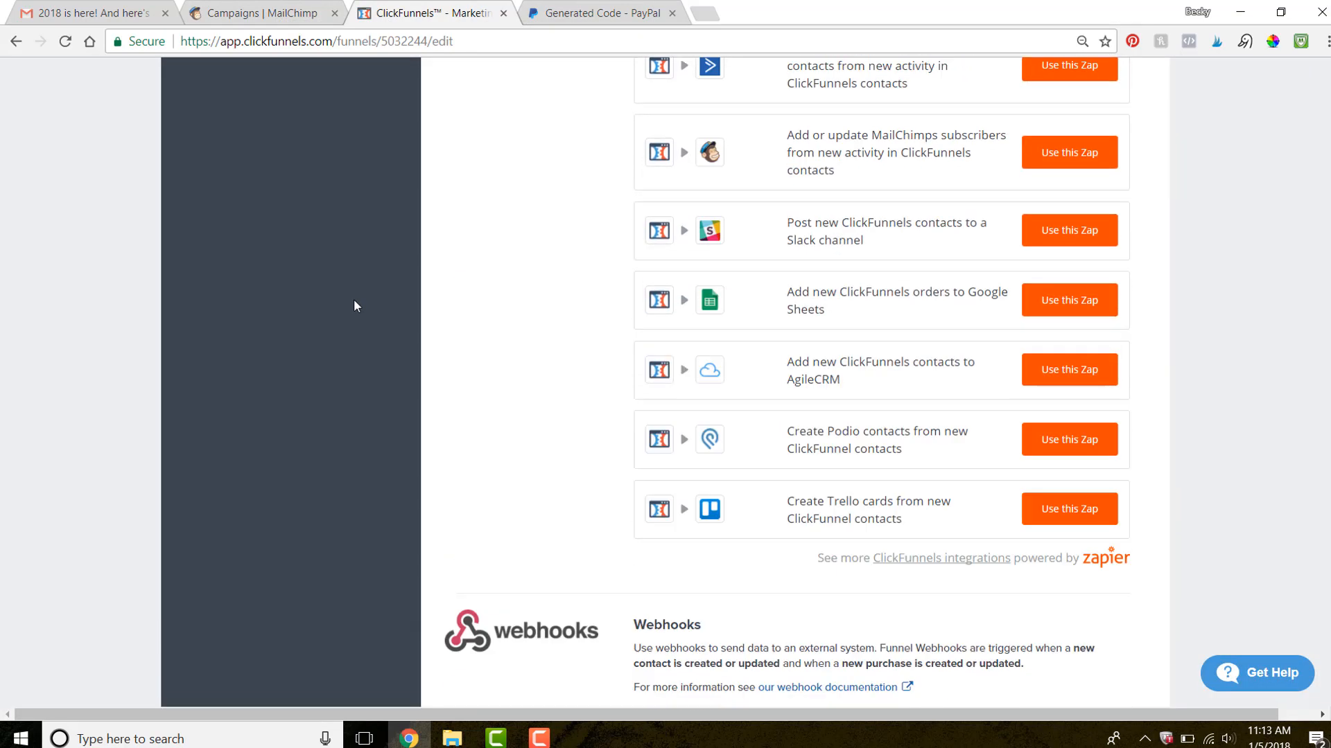
scroll(353, 305, "up", 4)
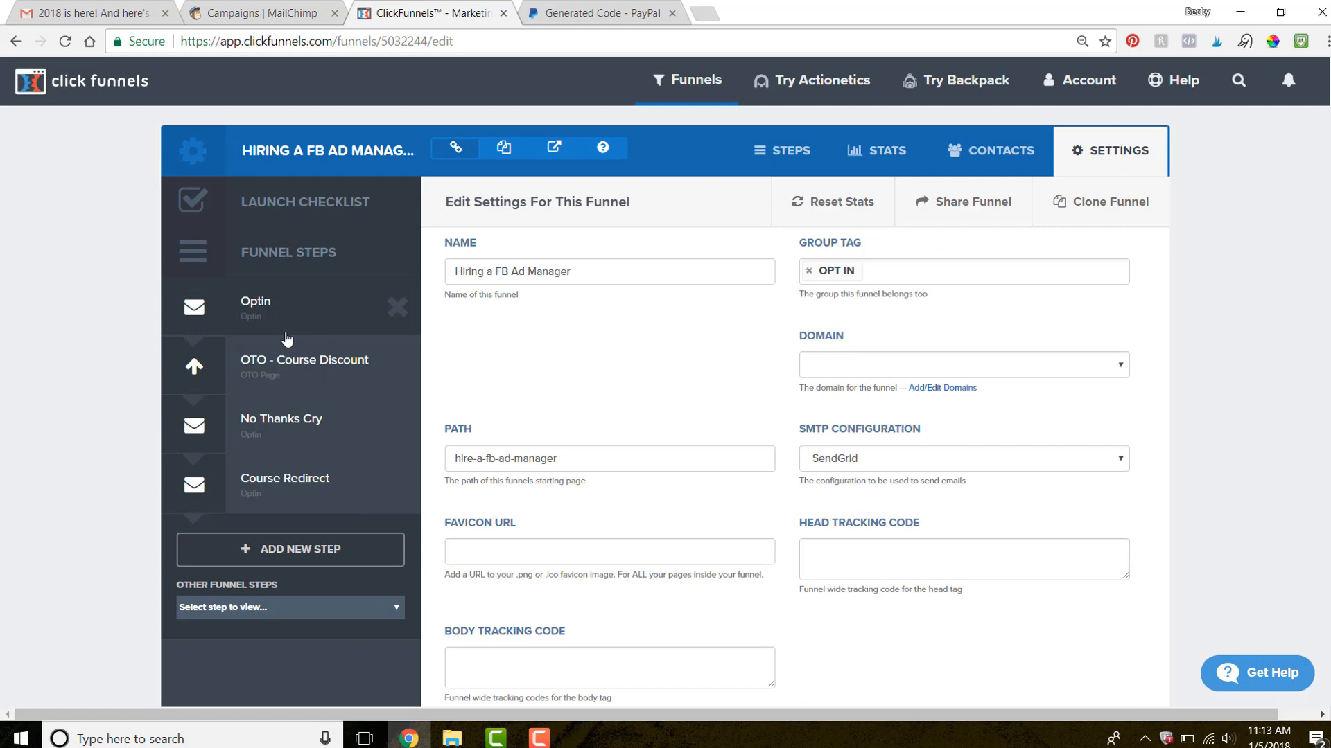
left_click(263, 365)
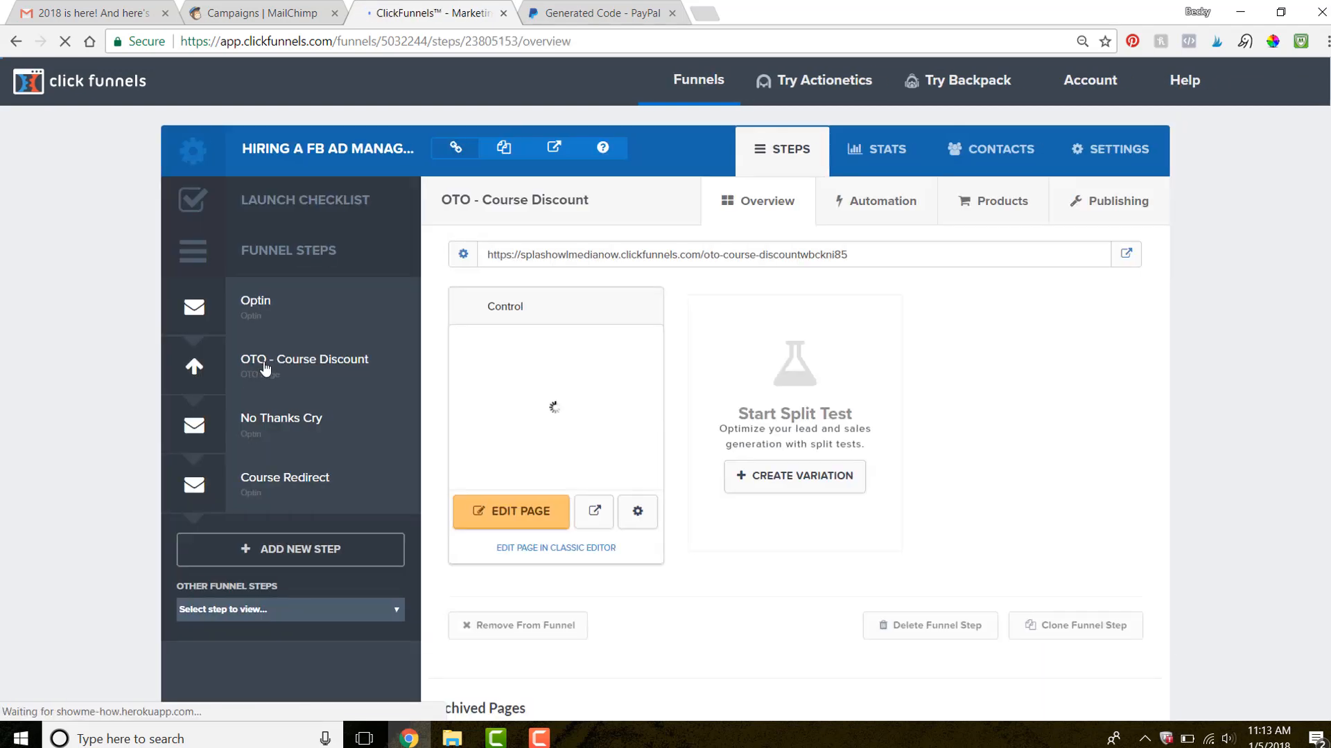
left_click(518, 519)
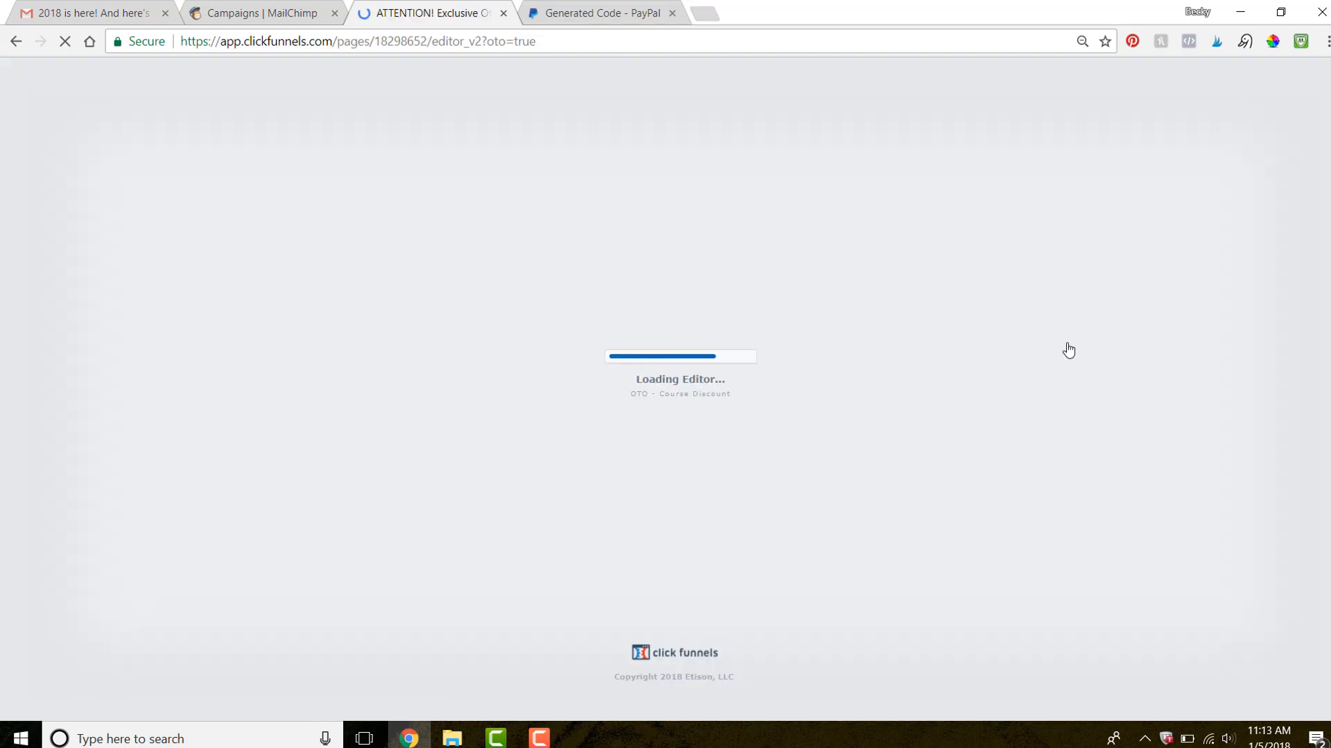
Open the action settings of the ONE TIME PAYMENT OF $9 button and inspect its website URL.
scroll(808, 380, "down", 6)
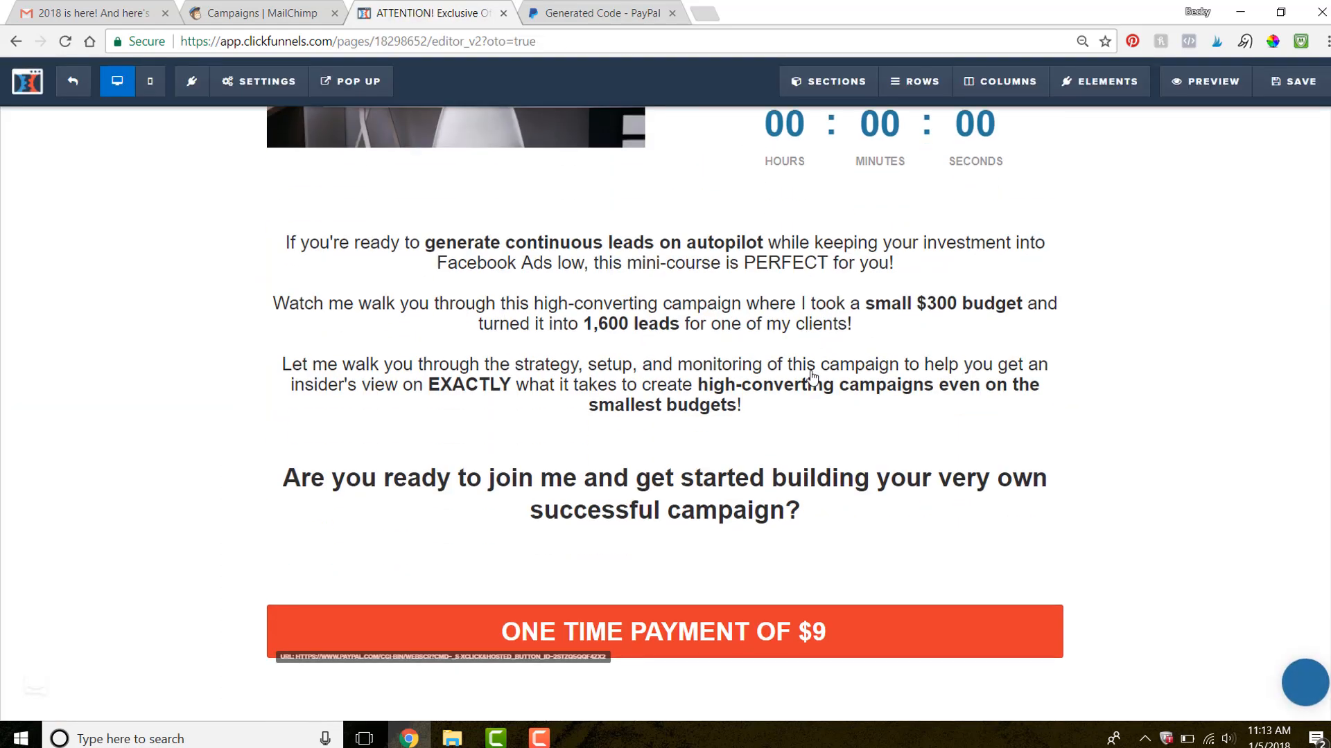
scroll(775, 382, "down", 1)
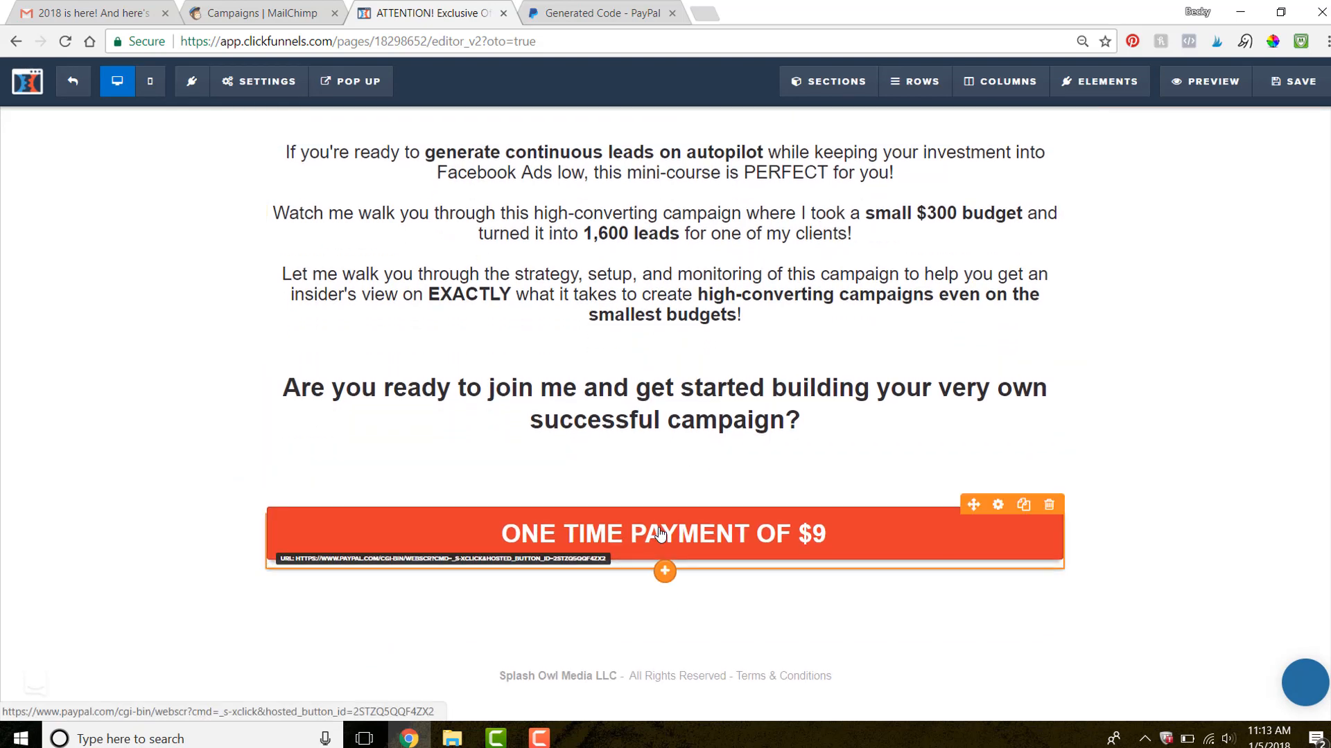
left_click(693, 541)
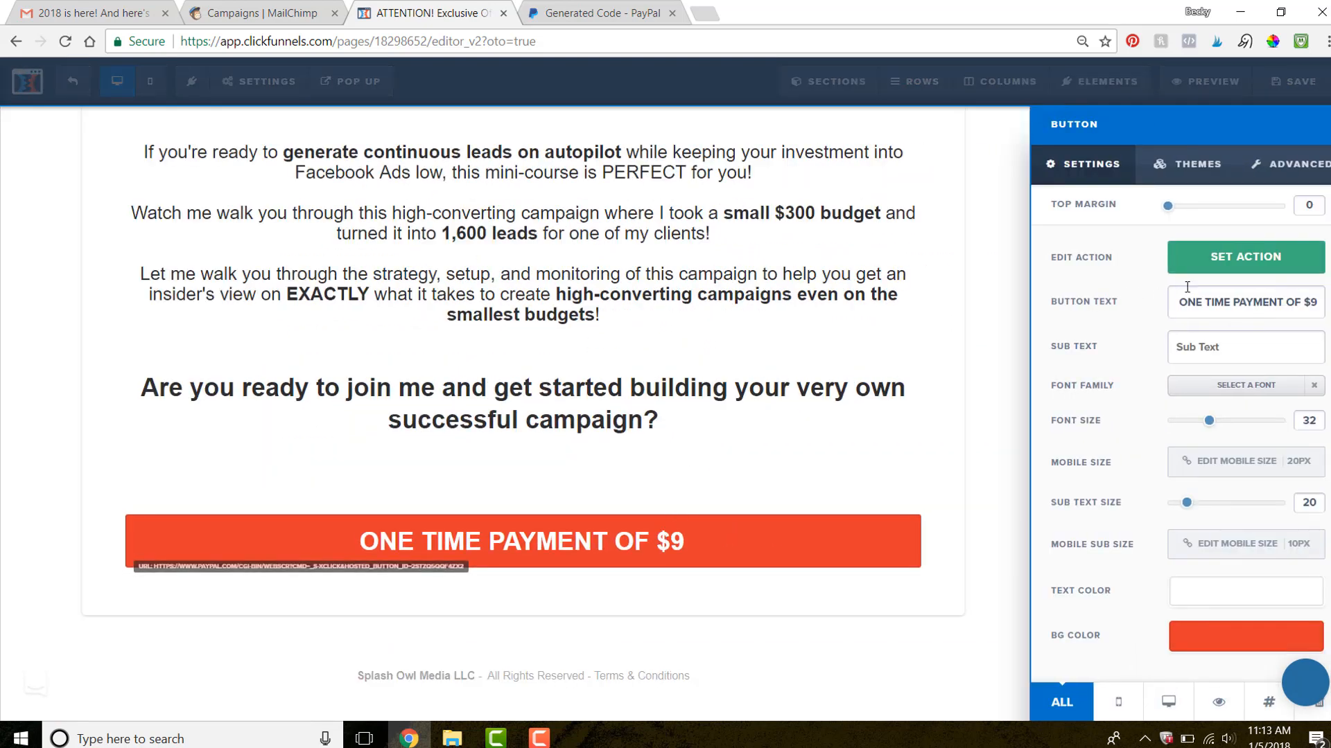
left_click(1228, 275)
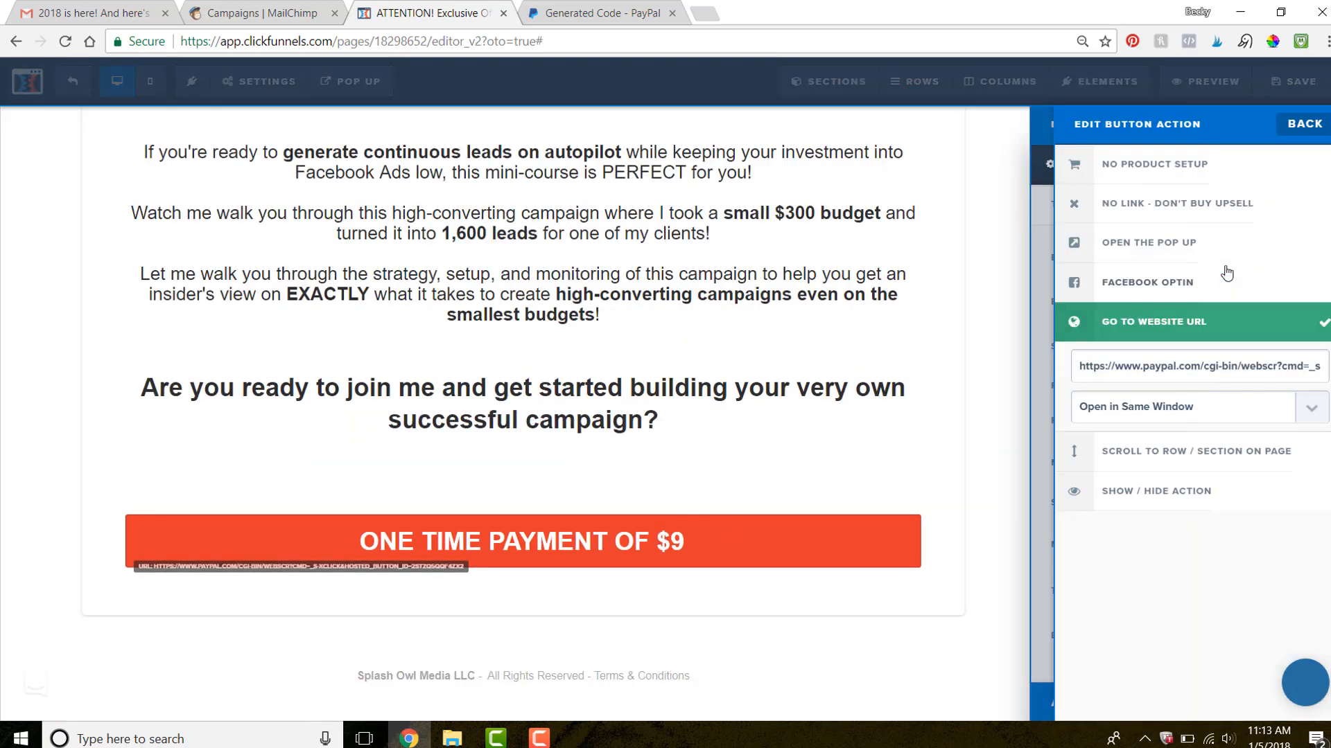
left_click(1280, 368)
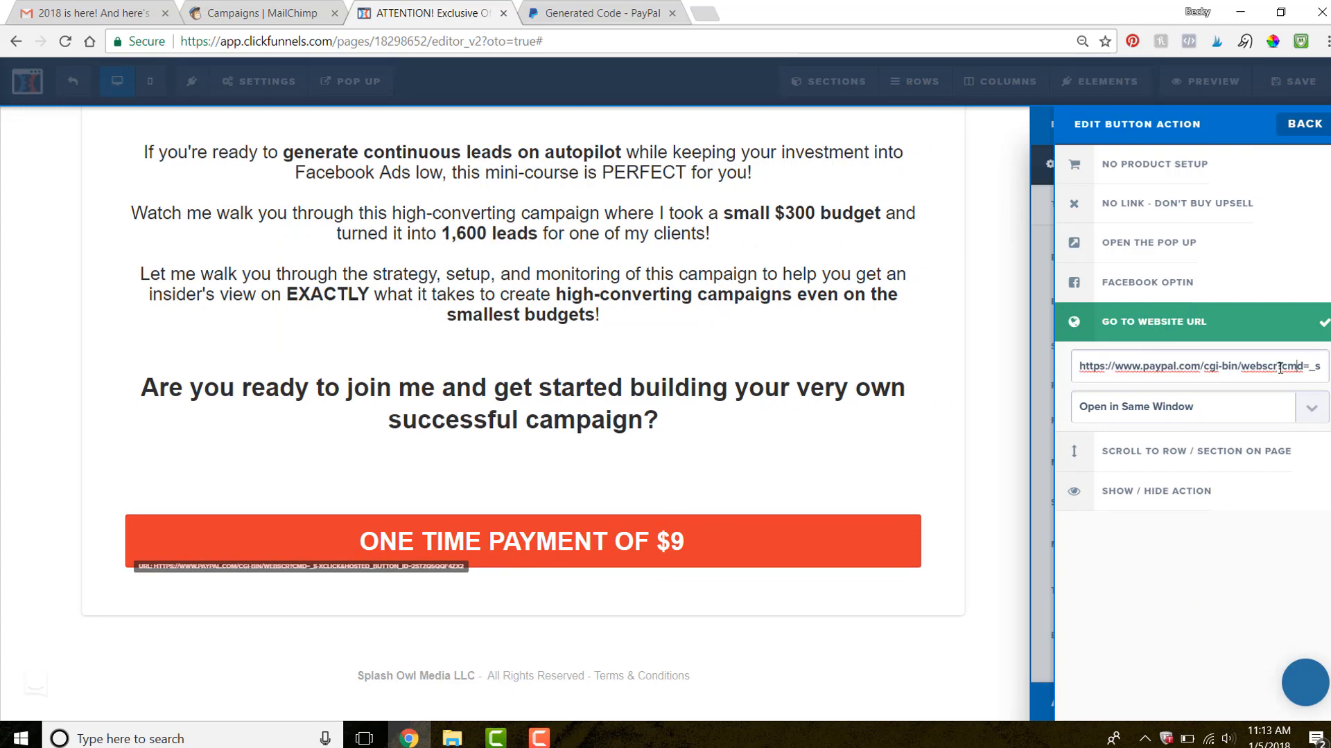
Compare the payment button's website URL with the email payment link on PayPal's generated code page.
left_click(568, 6)
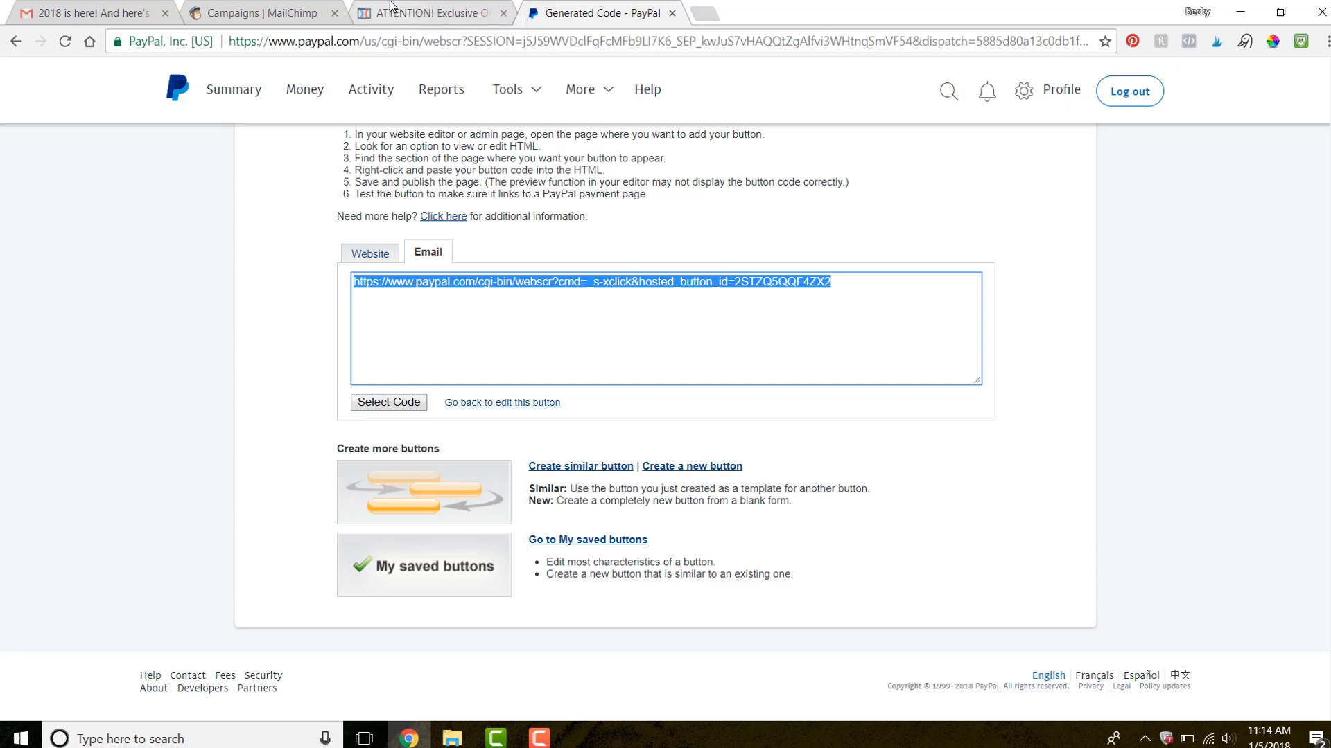
left_click(421, 24)
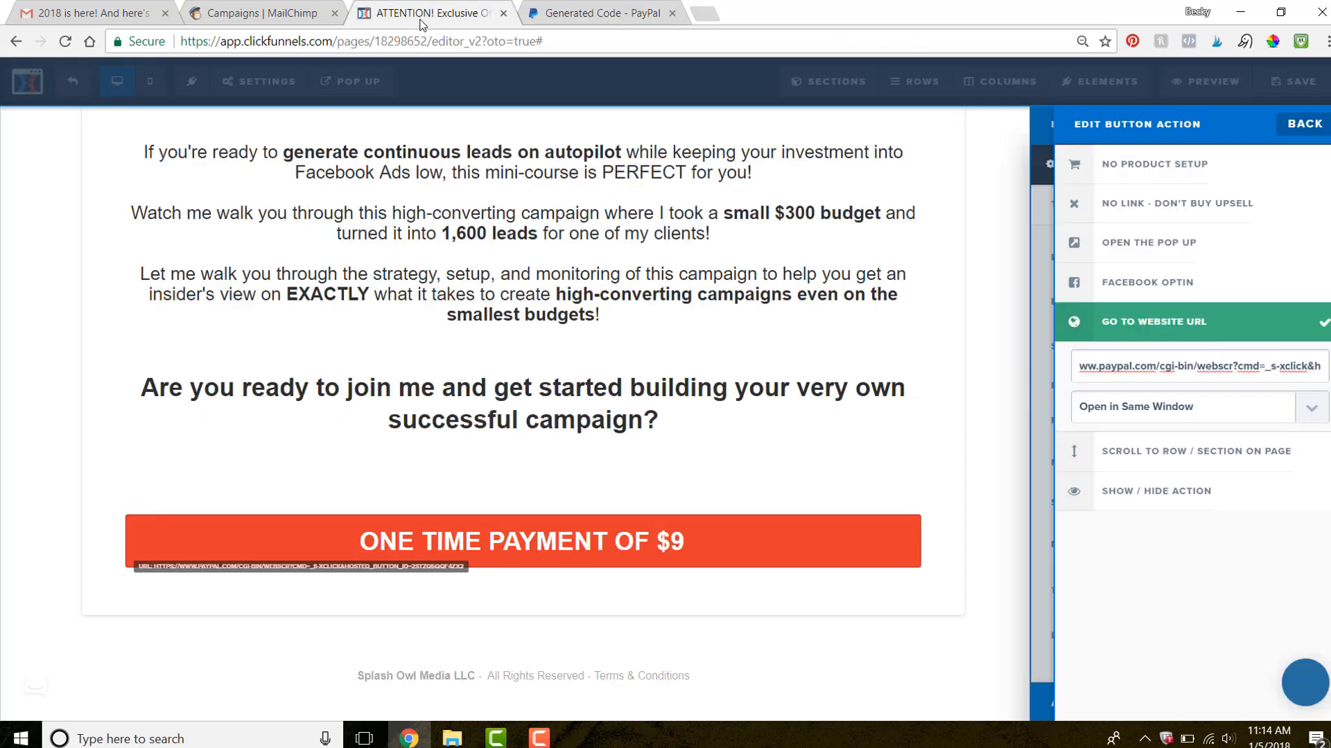
left_click(612, 7)
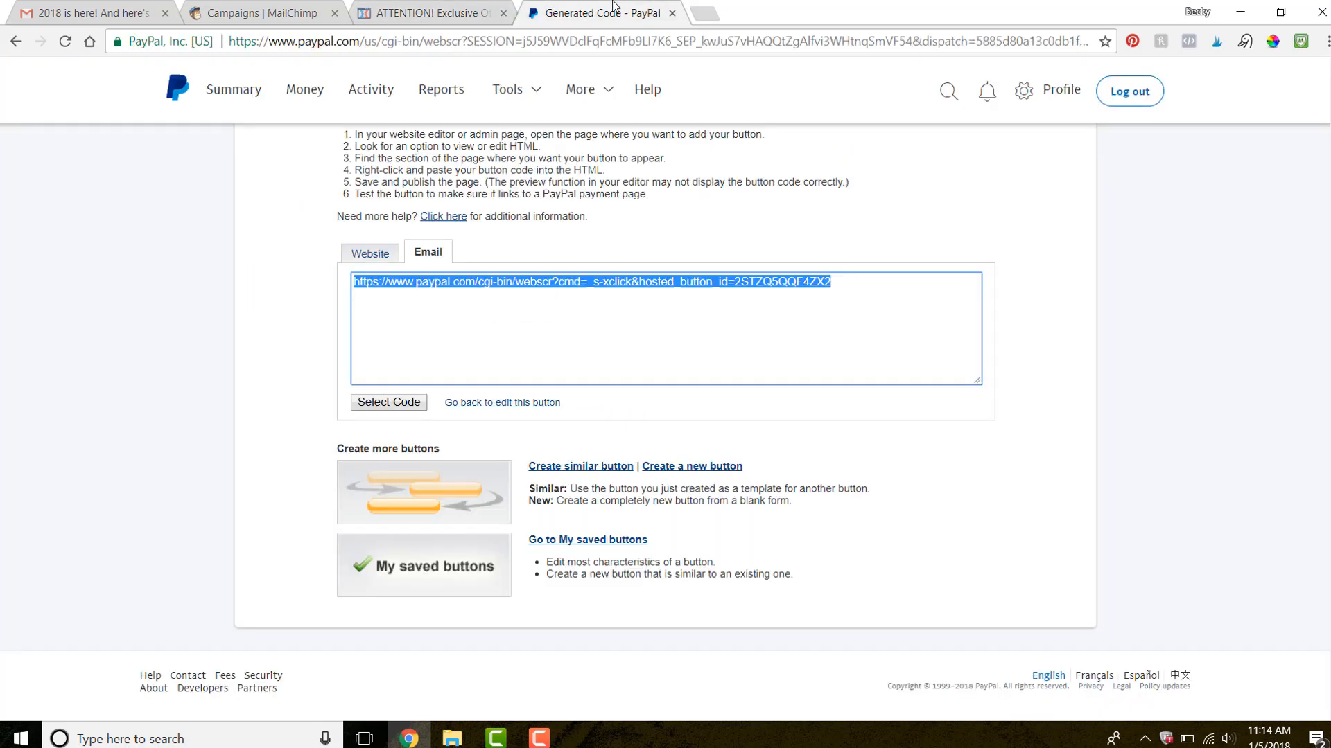
scroll(498, 291, "up", 3)
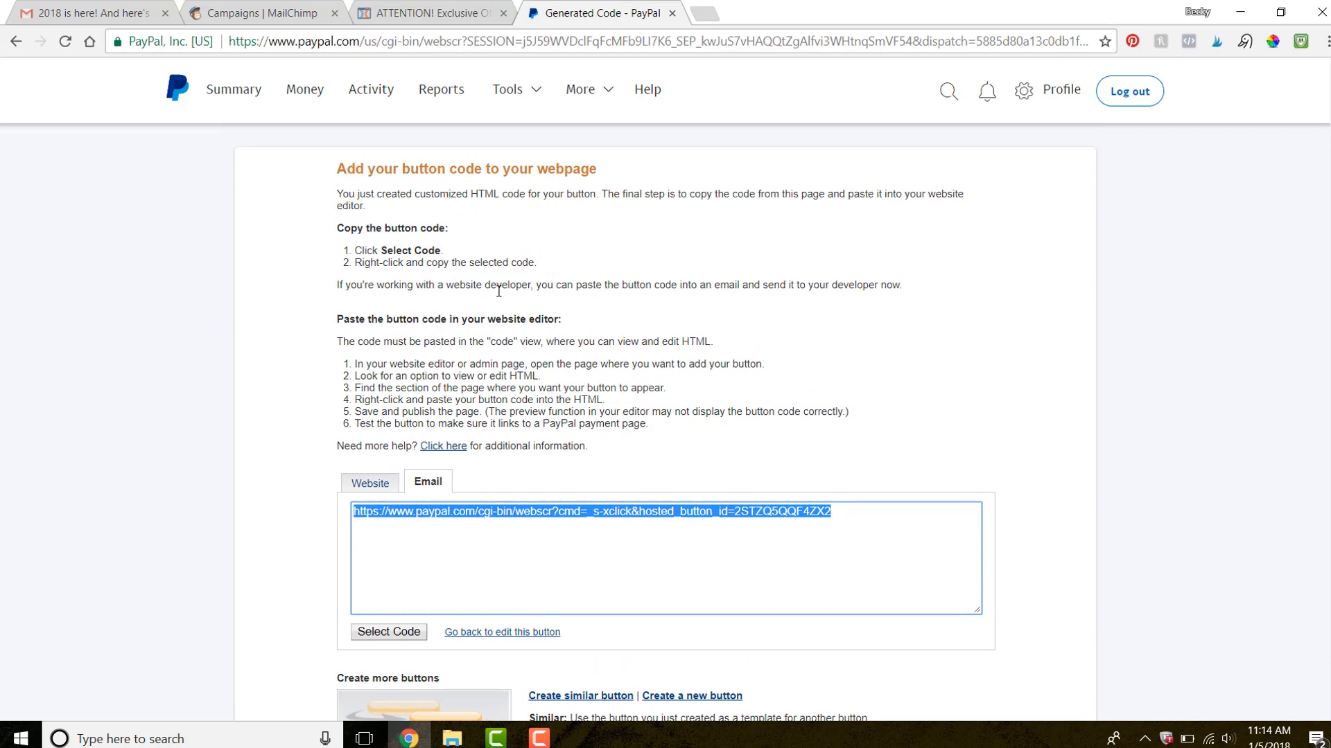
scroll(499, 292, "down", 3)
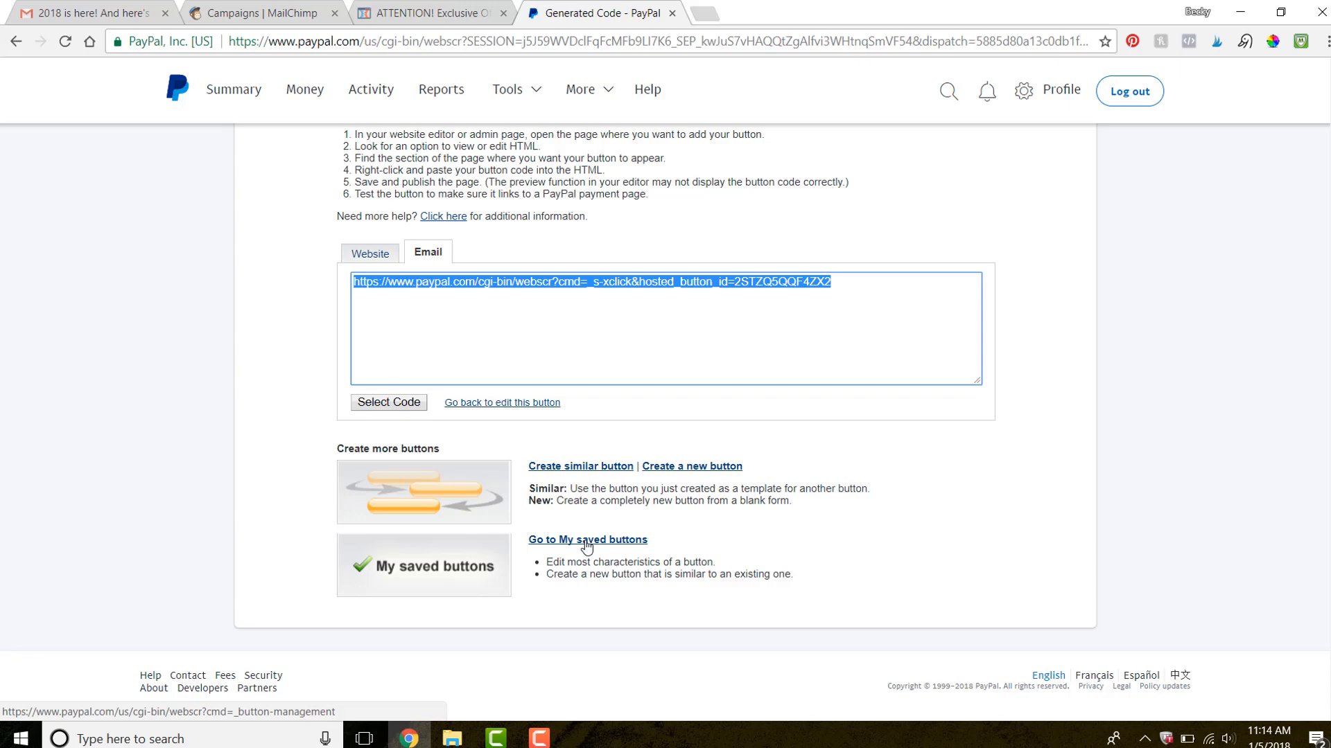
left_click(457, 8)
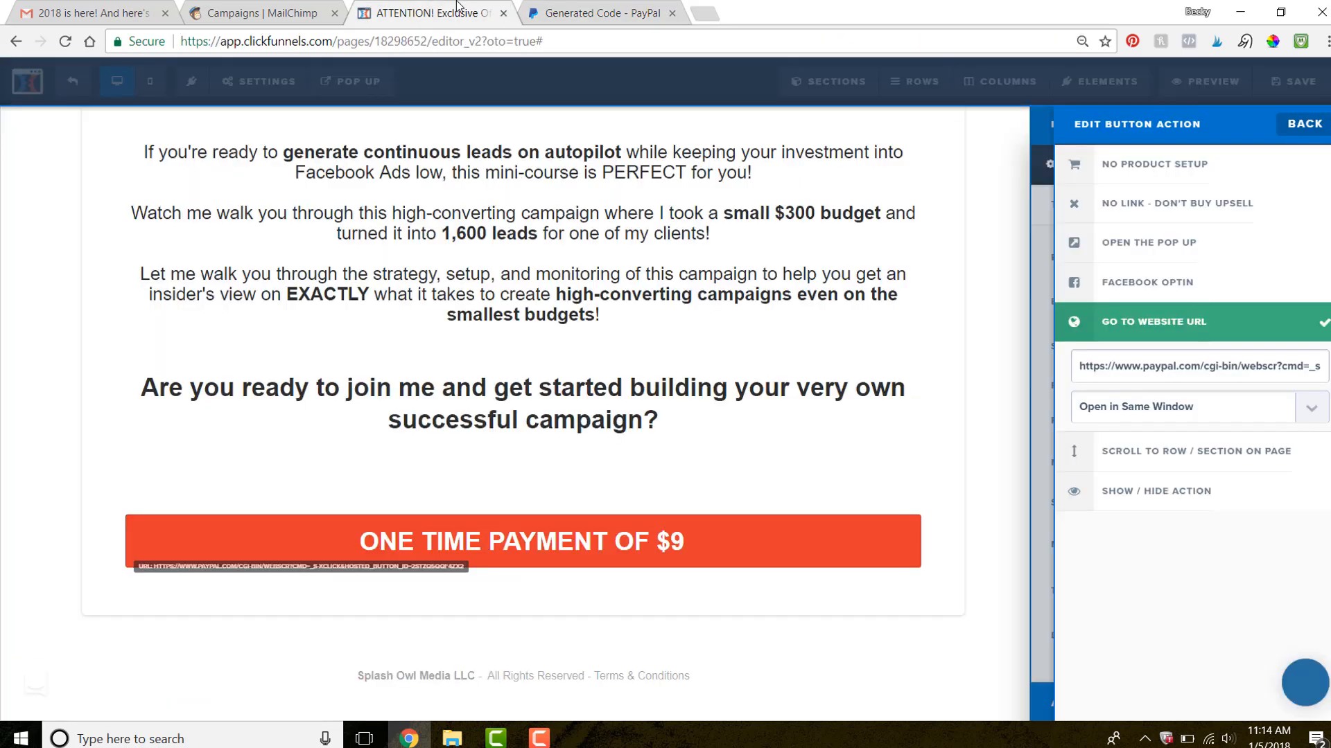
Try the Open the Pop Up and Go to Website URL actions on the payment button, and leave the editor without saving.
left_click(1102, 254)
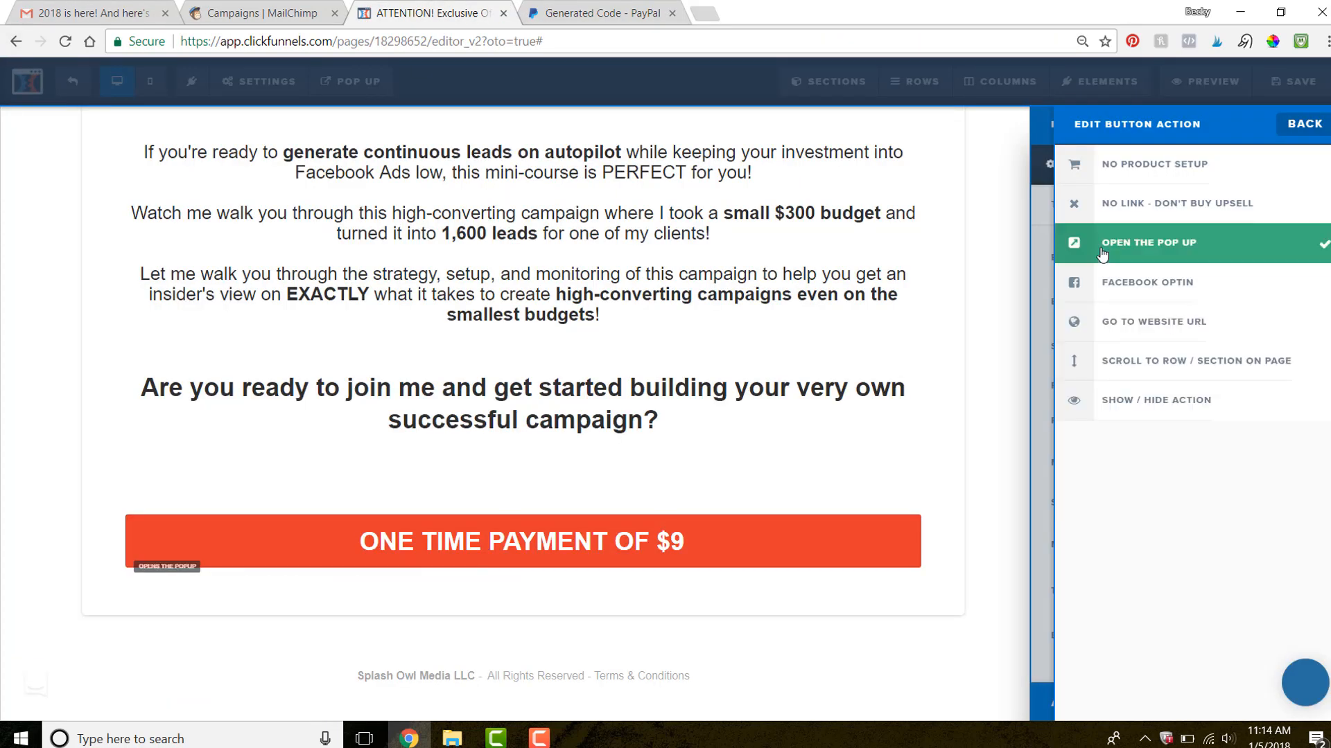
left_click(1127, 319)
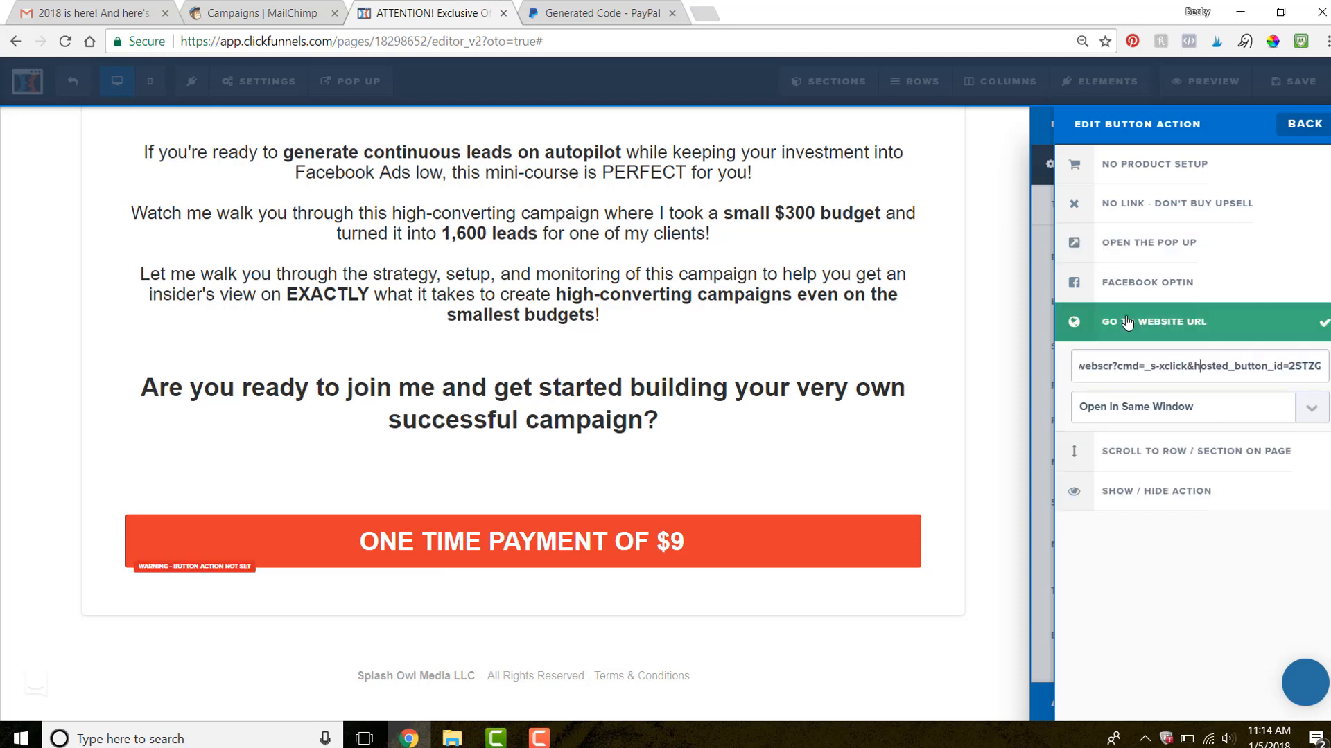
left_click(836, 380)
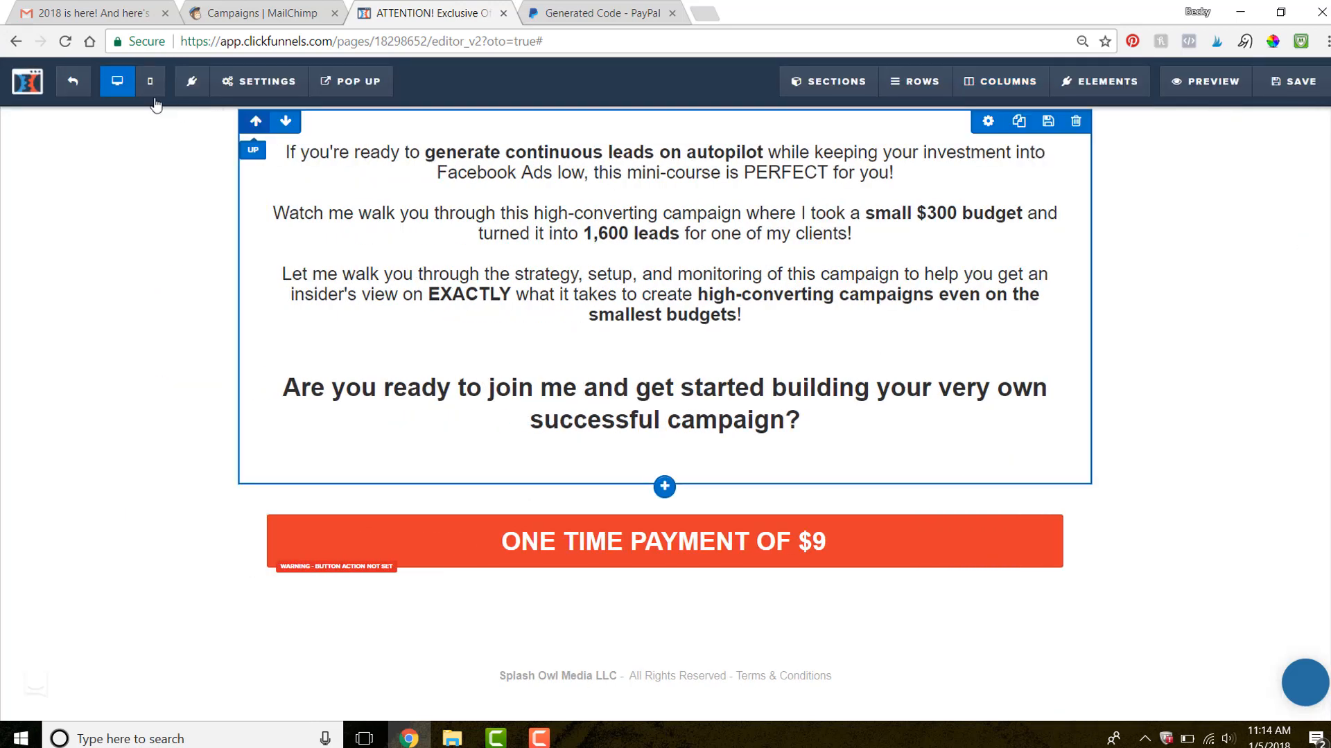
left_click(74, 89)
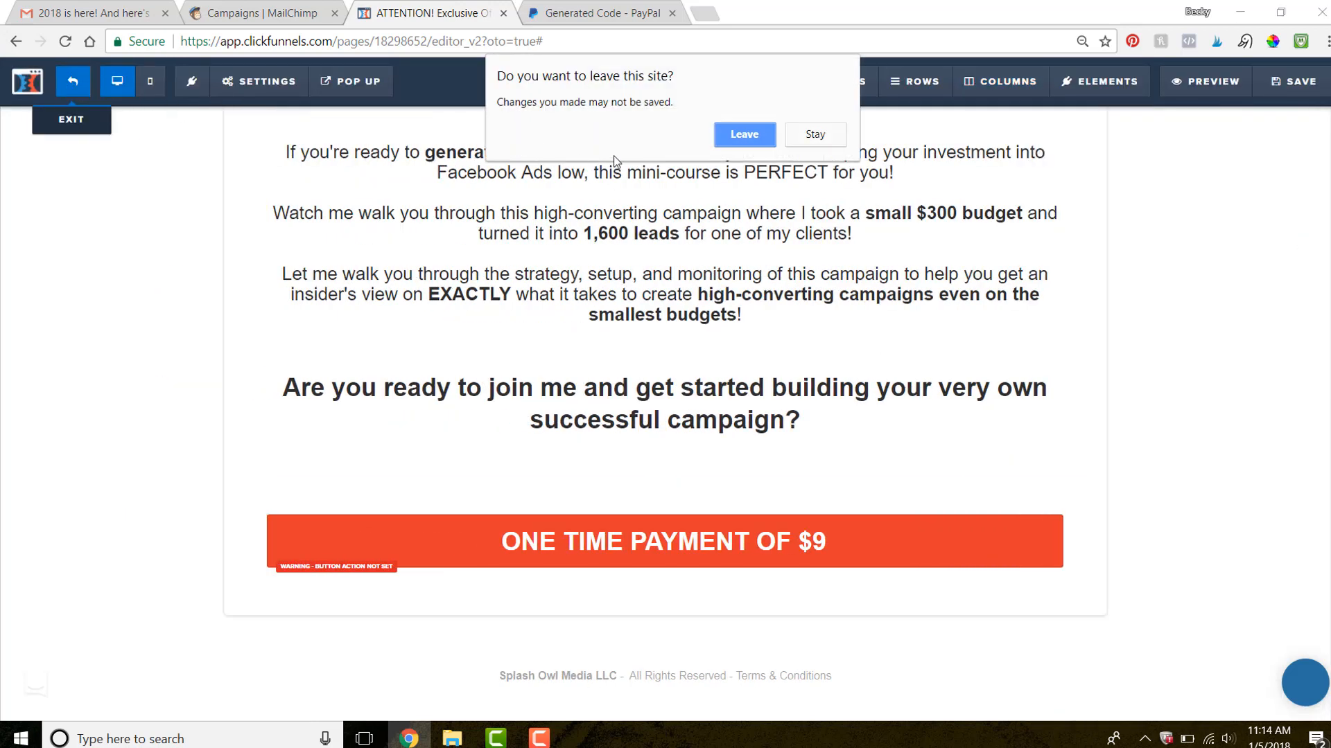
left_click(748, 138)
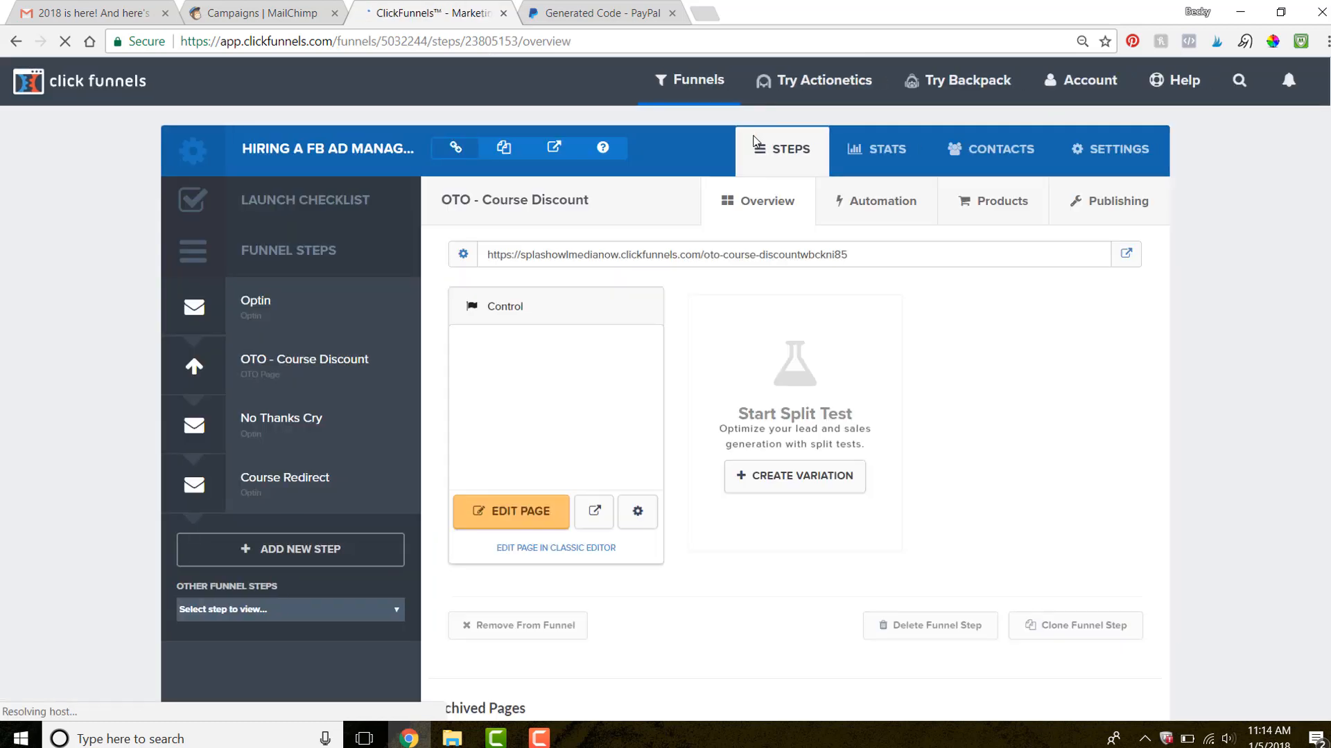
Open the funnel's settings and review the 3rd Party Membership Access products and the generated PayPal payment link.
left_click(1126, 159)
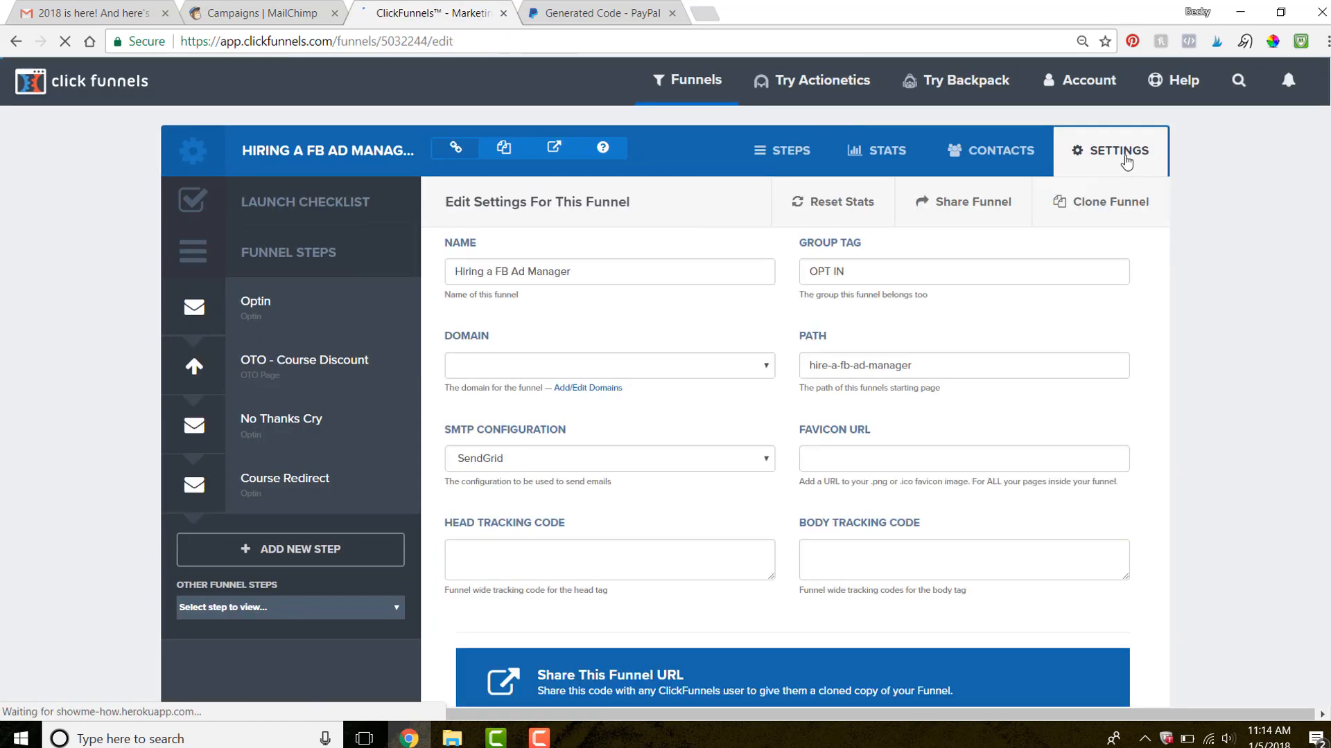
scroll(636, 534, "down", 15)
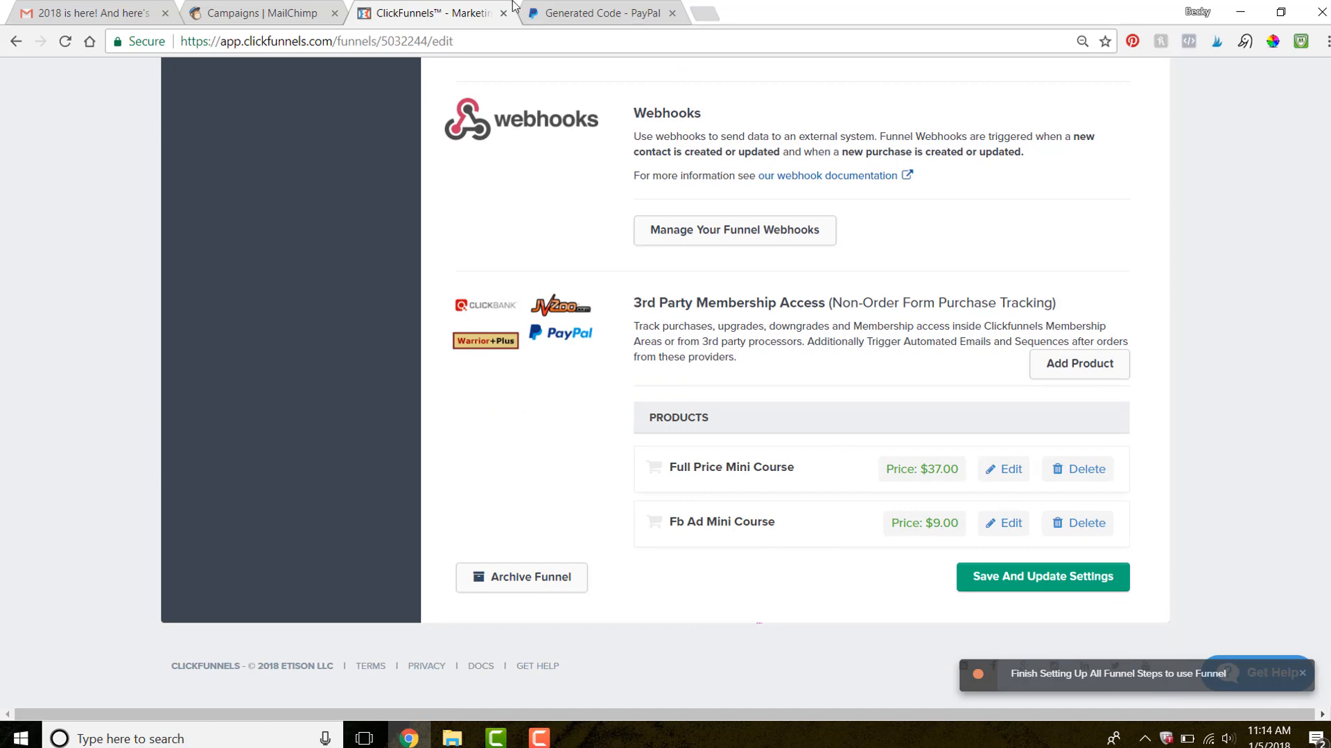
left_click(599, 12)
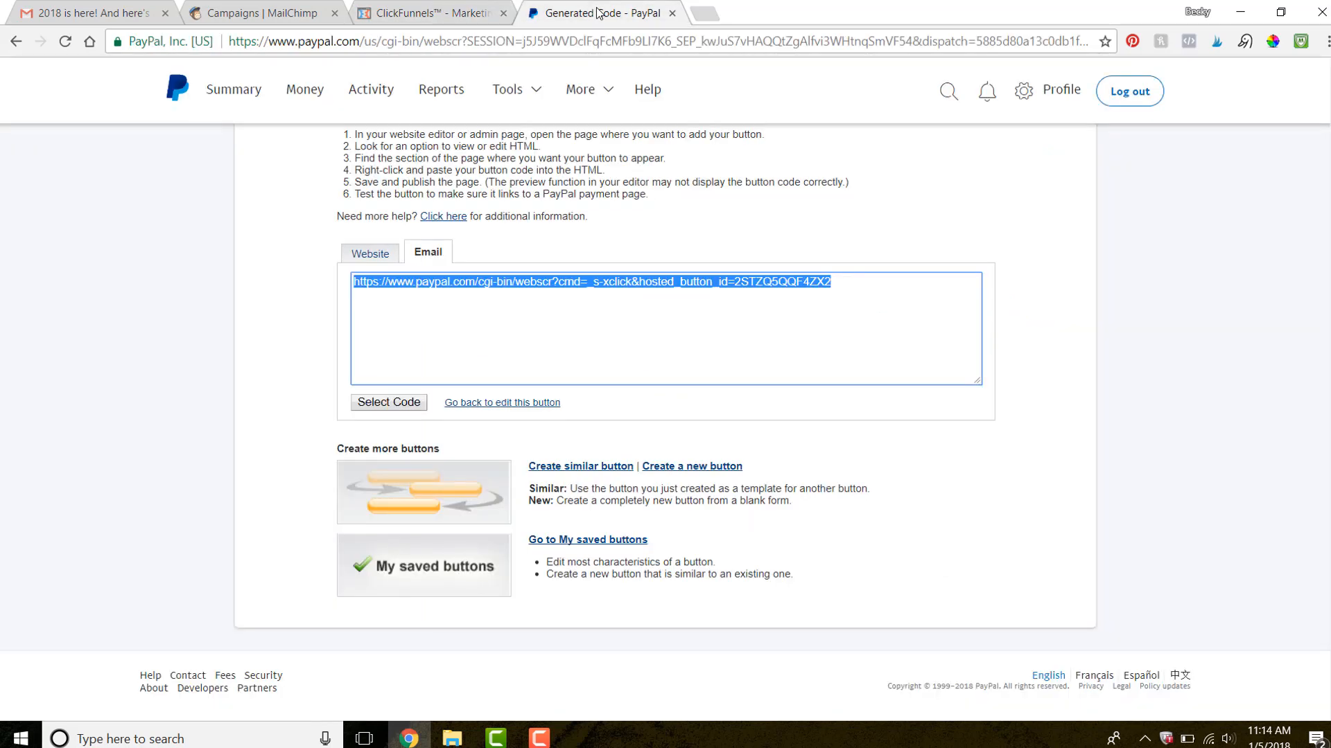
left_click(418, 10)
scroll(574, 304, "up", 5)
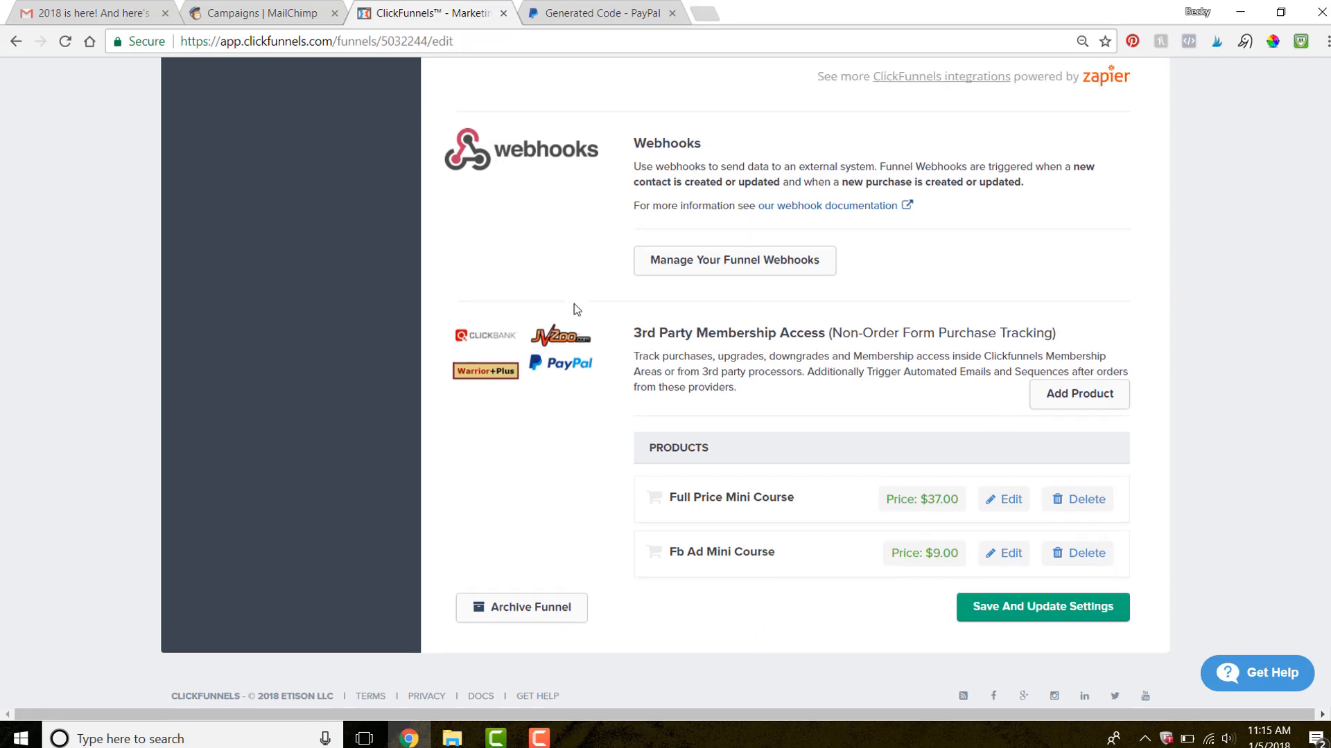